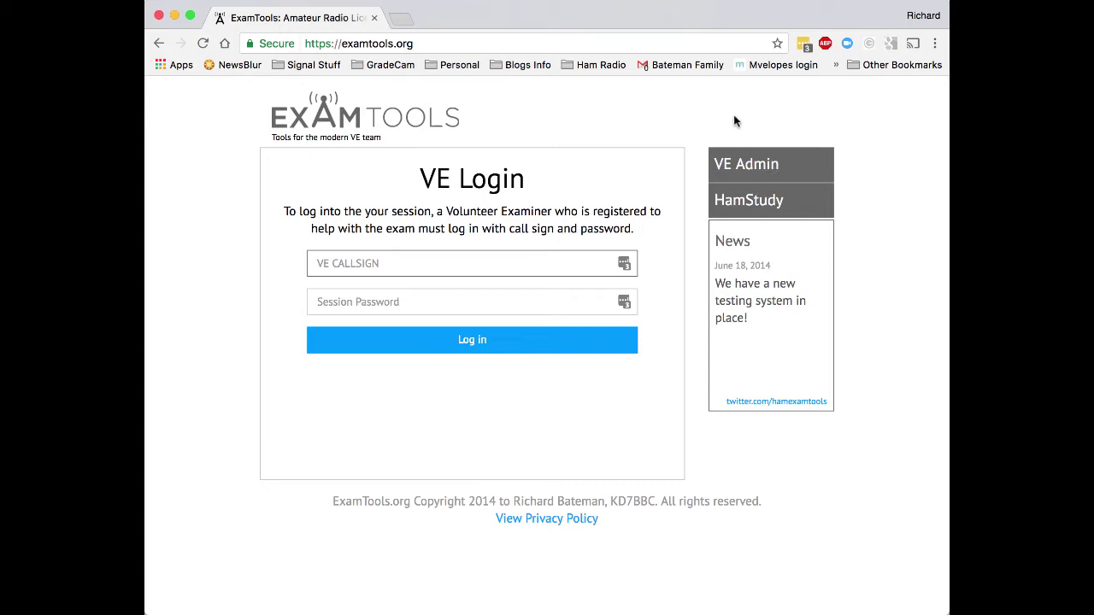
Sign in to VE Admin using the autofilled callsign and password.
click(749, 165)
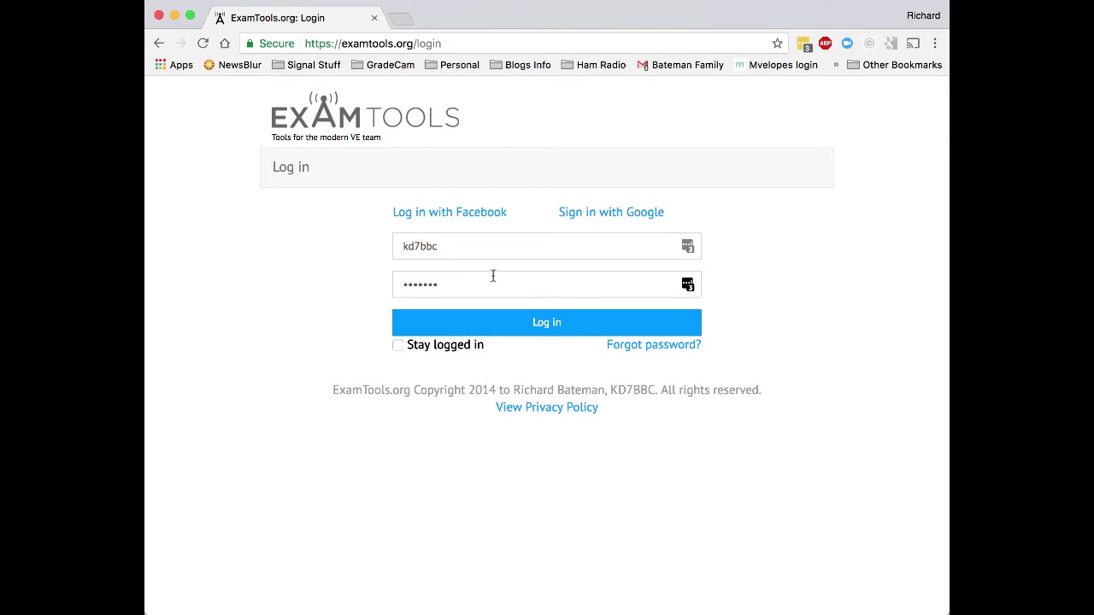
click(500, 322)
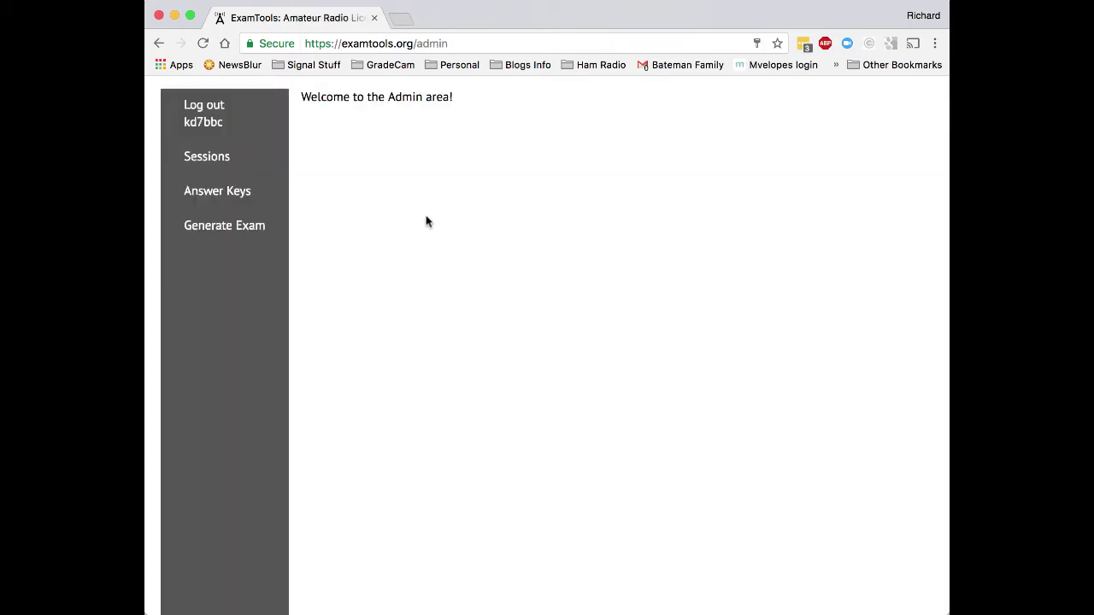
Start a new session named 'Demo session, do not register' with VEC W5YI-VEC.
click(236, 165)
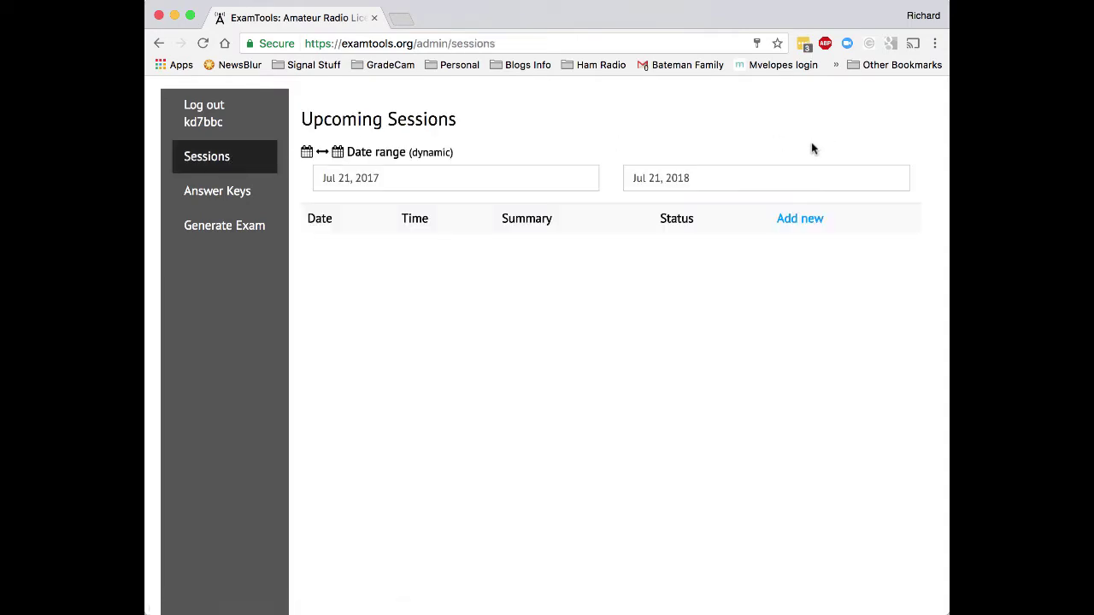
click(805, 221)
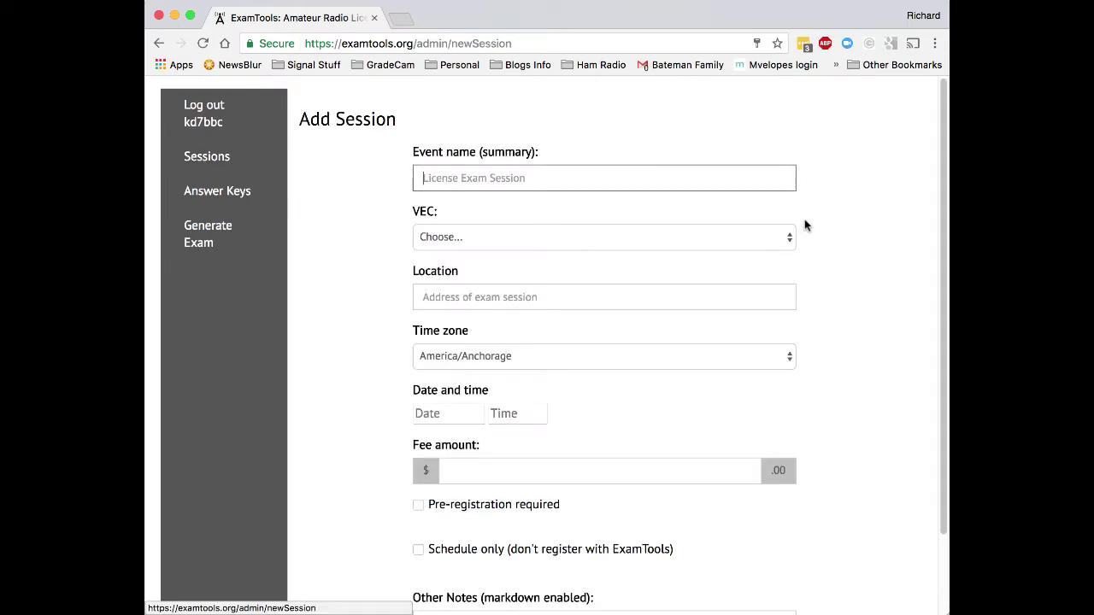
click(449, 181)
text(Demo s)
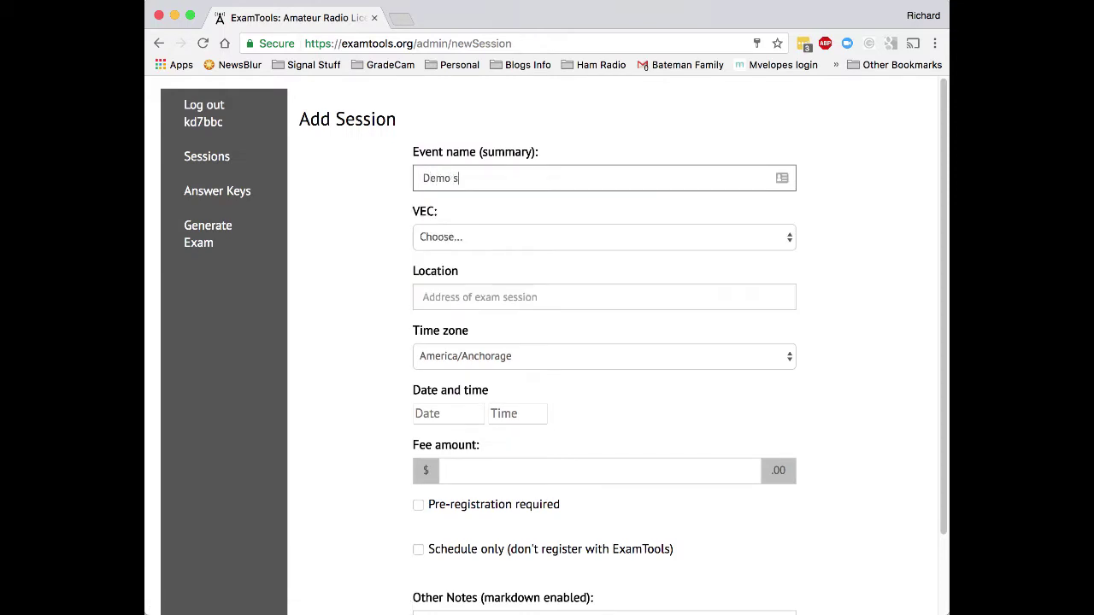
text(ession, do not register!)
click(436, 237)
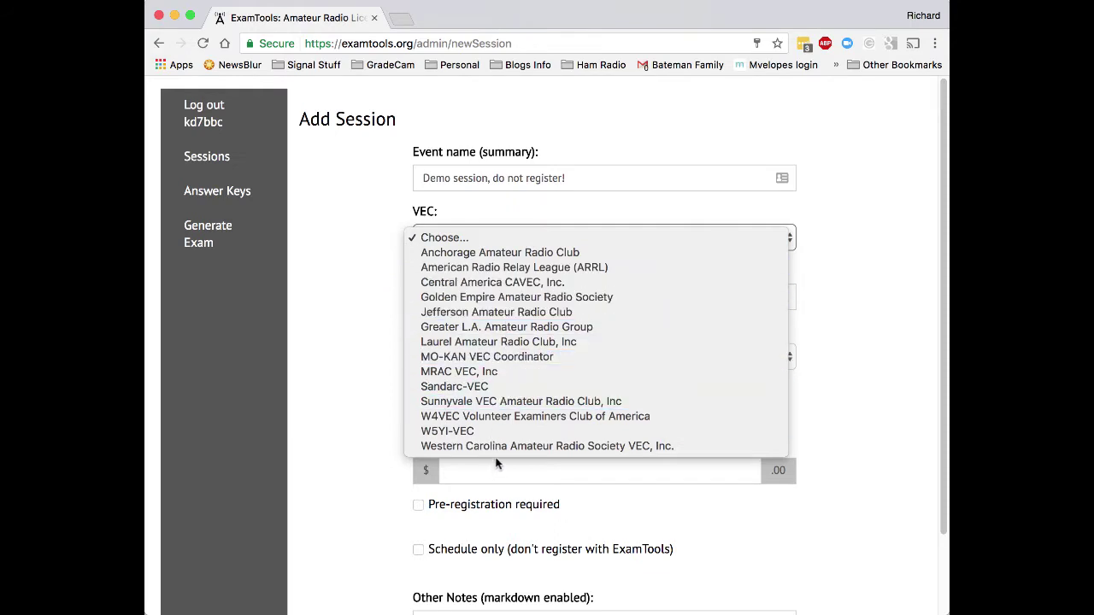
click(507, 430)
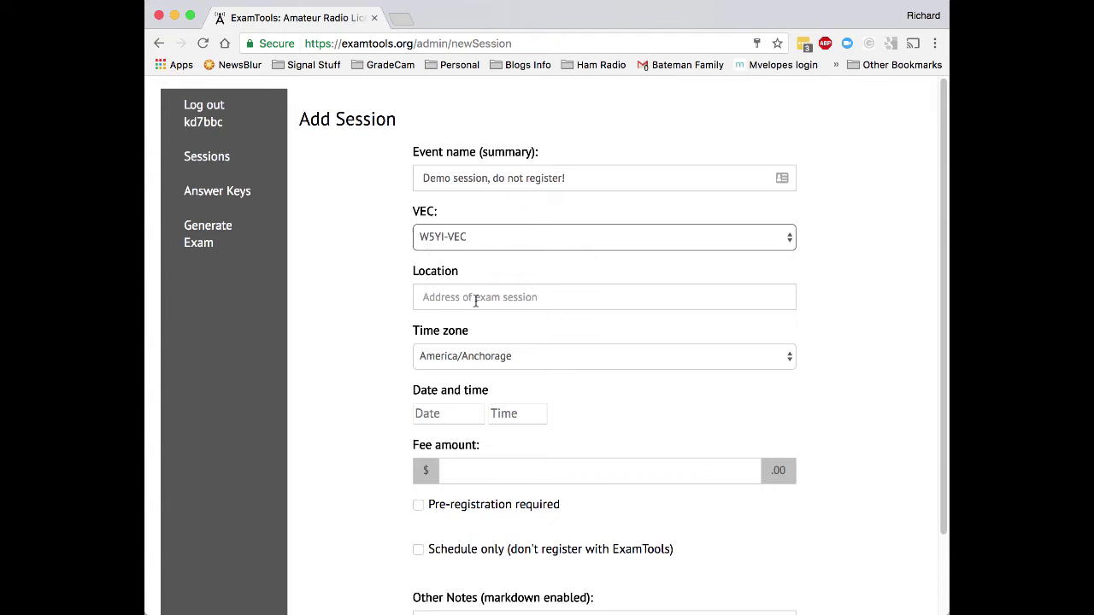
Set the session location to the suggested American Fork, UT street address.
click(476, 299)
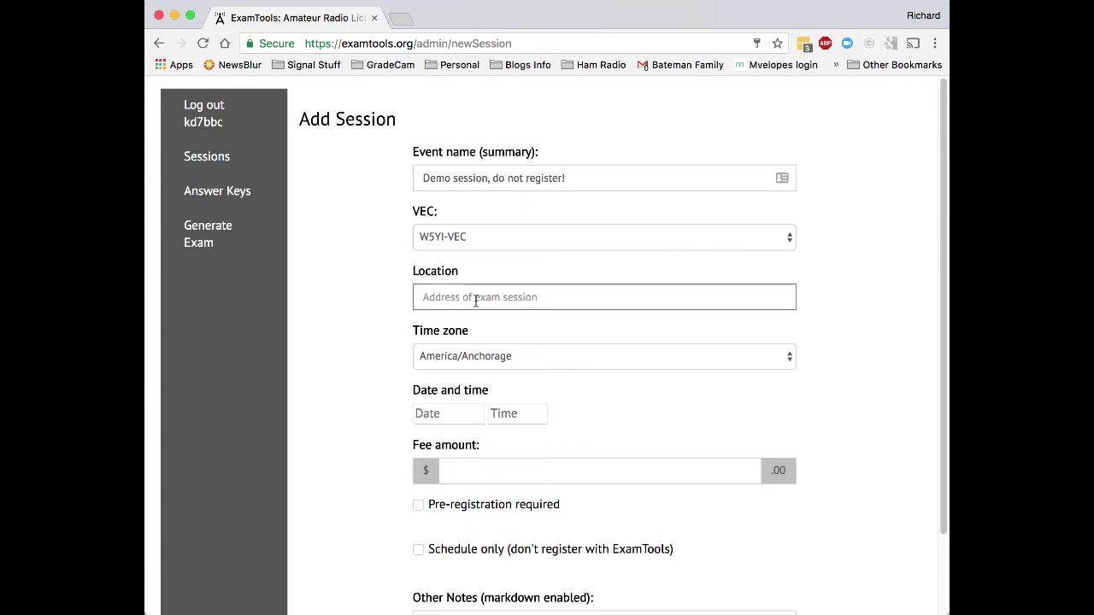
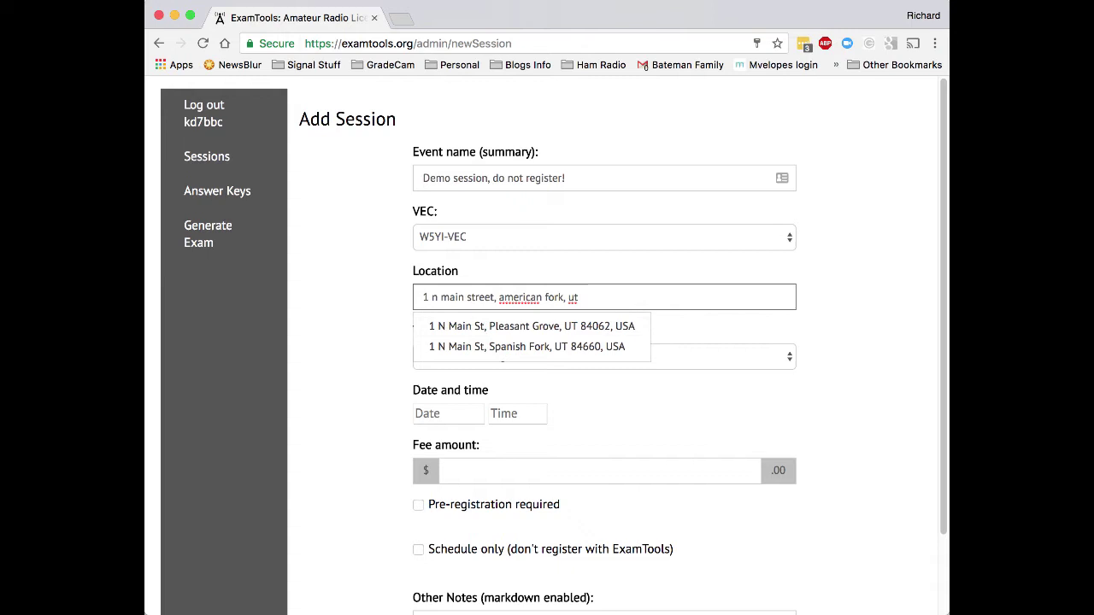
key(Delete)
text(w)
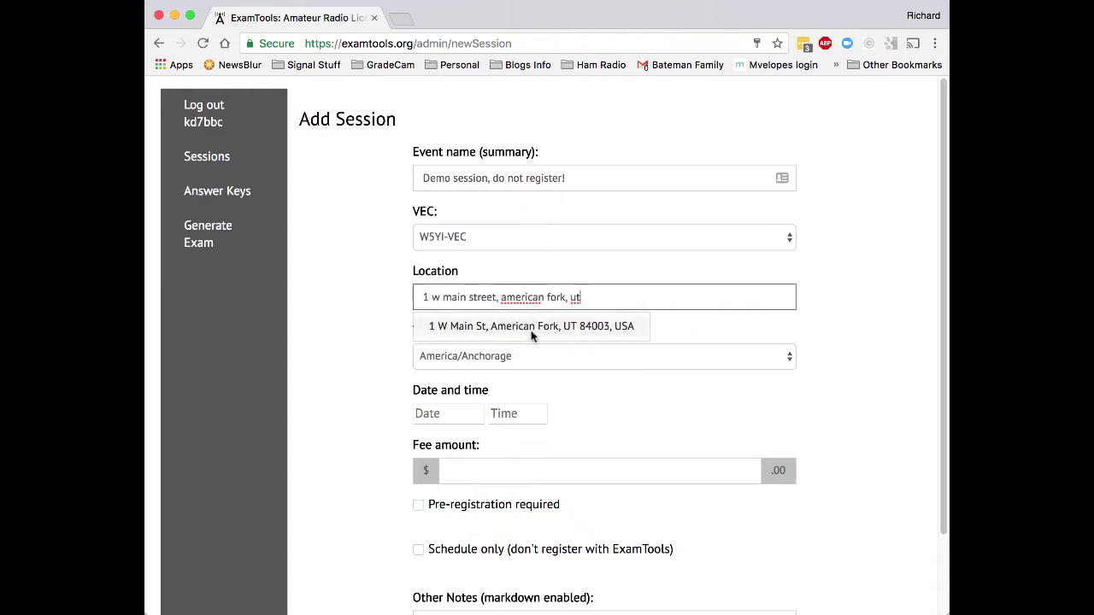
click(530, 330)
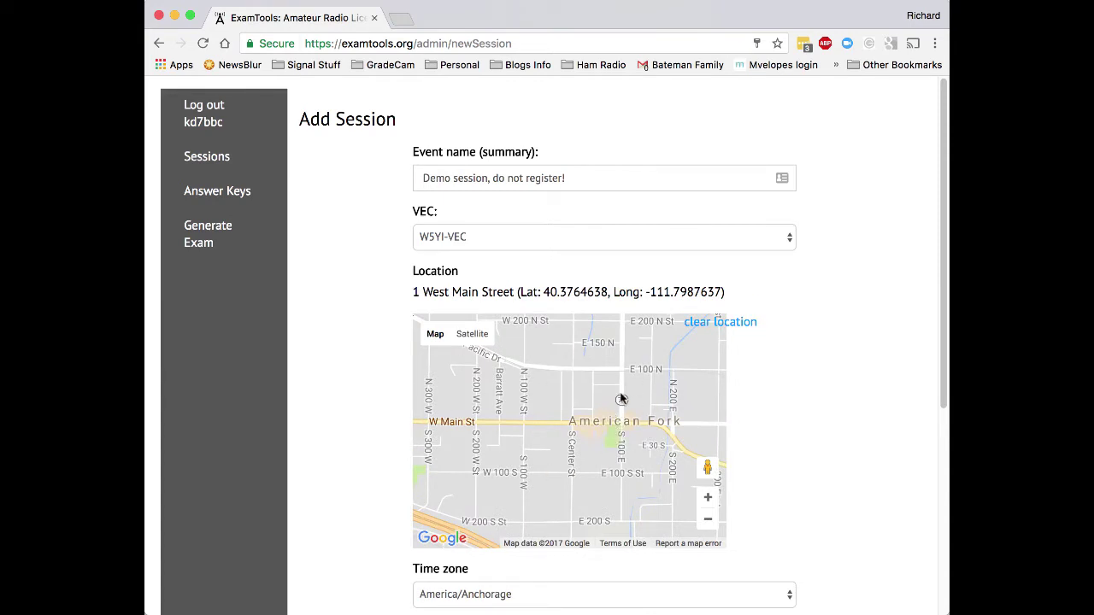
drag(528, 292, 725, 294)
click(726, 295)
Schedule the session for Jul 21, 2017 at 21:00, America/Denver time zone.
scroll(835, 302, down, 3)
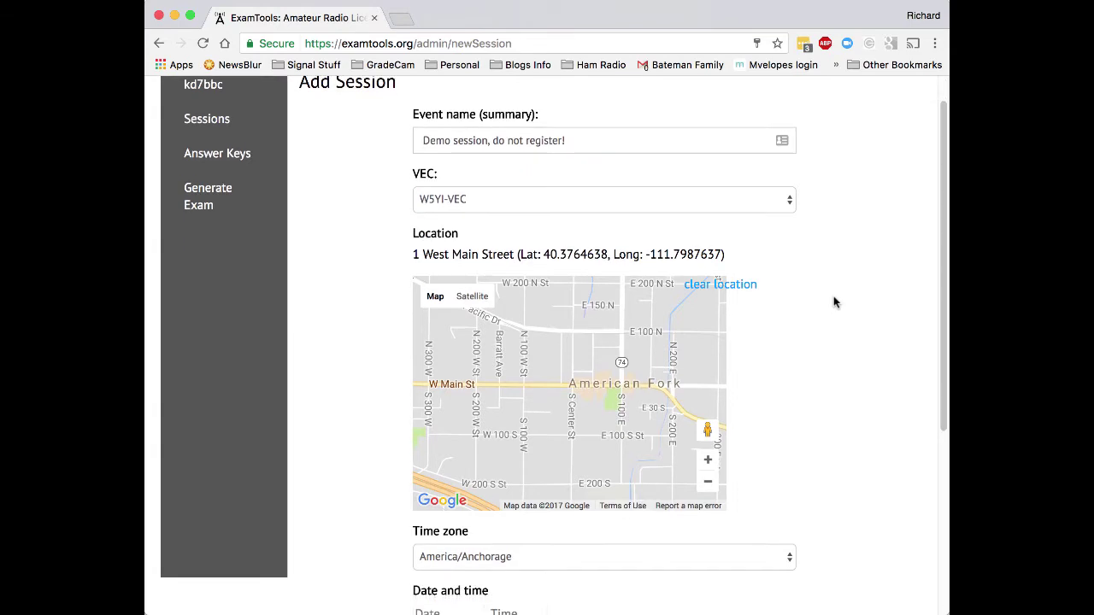
scroll(833, 296, down, 4)
click(532, 346)
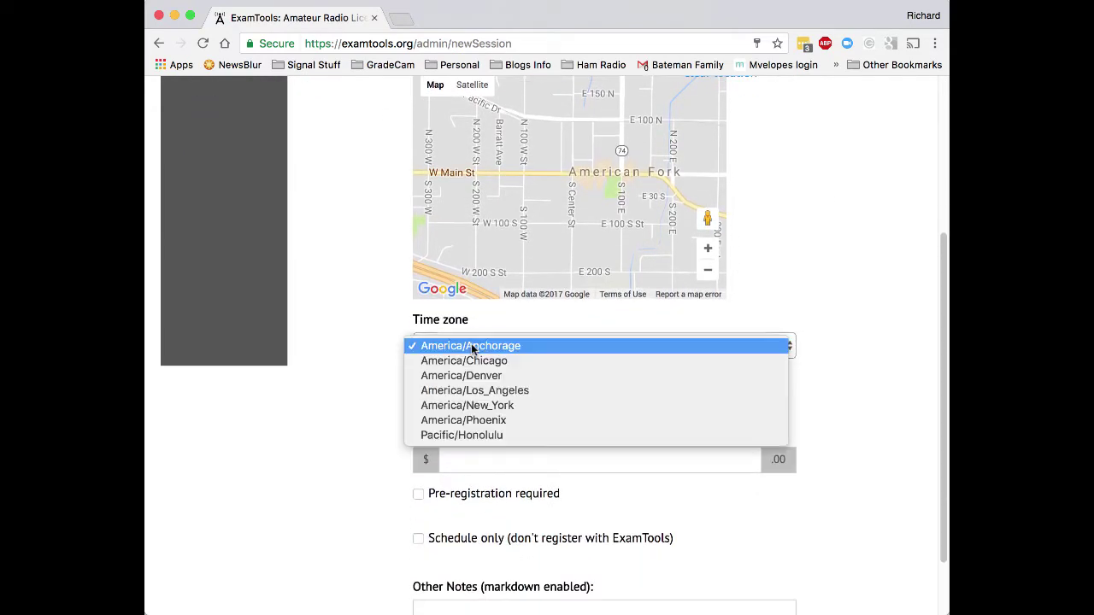
click(505, 376)
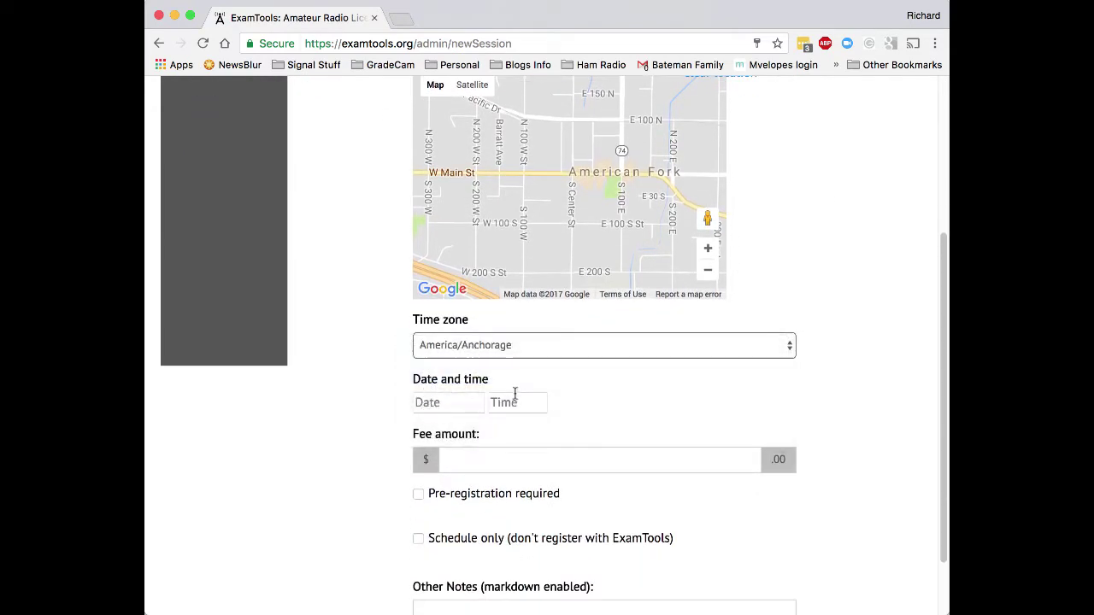
click(462, 404)
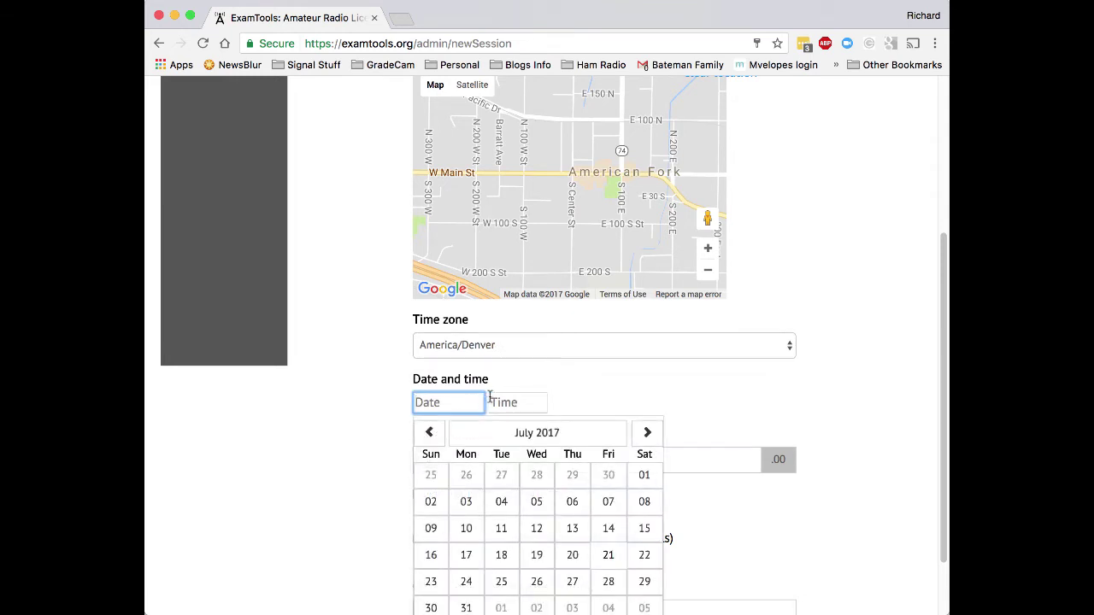
click(609, 557)
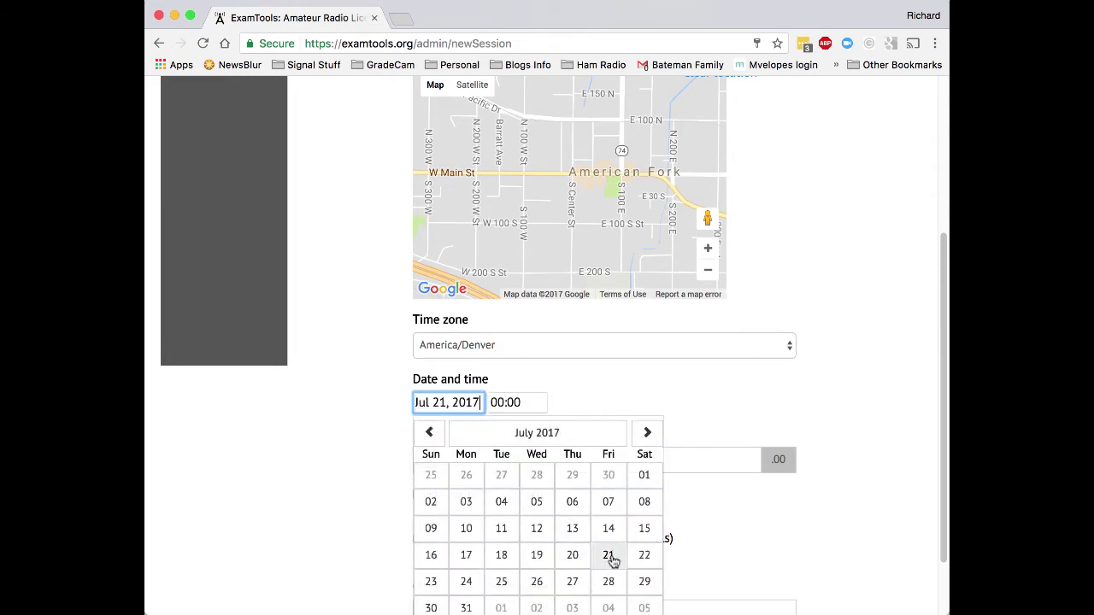
click(523, 402)
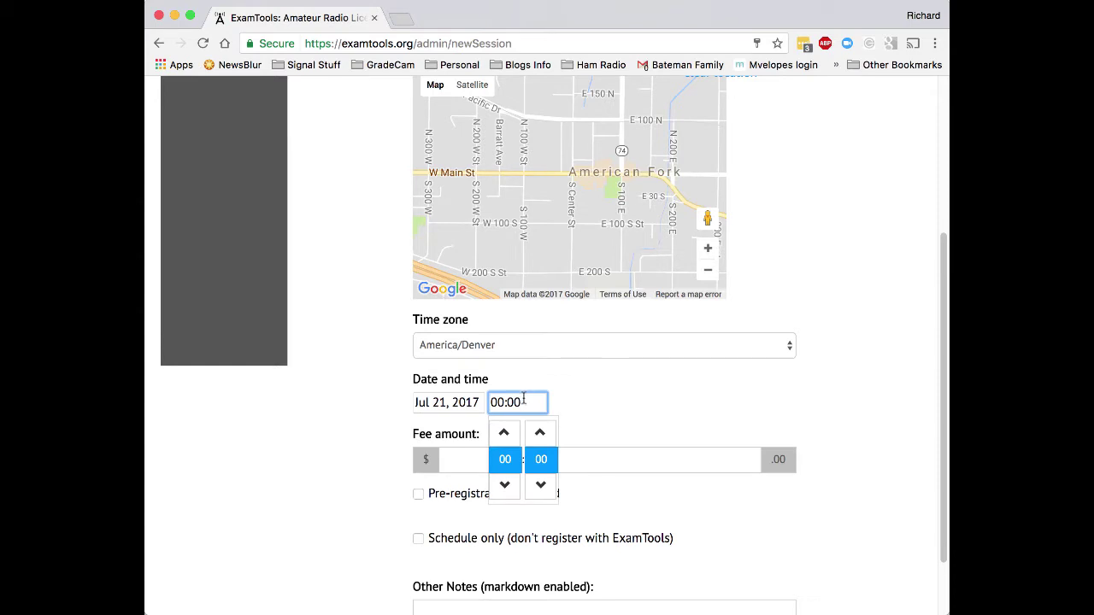
triple_click(508, 486)
click(505, 433)
click(629, 419)
Set the fee to 14 and require pre-registration.
click(510, 460)
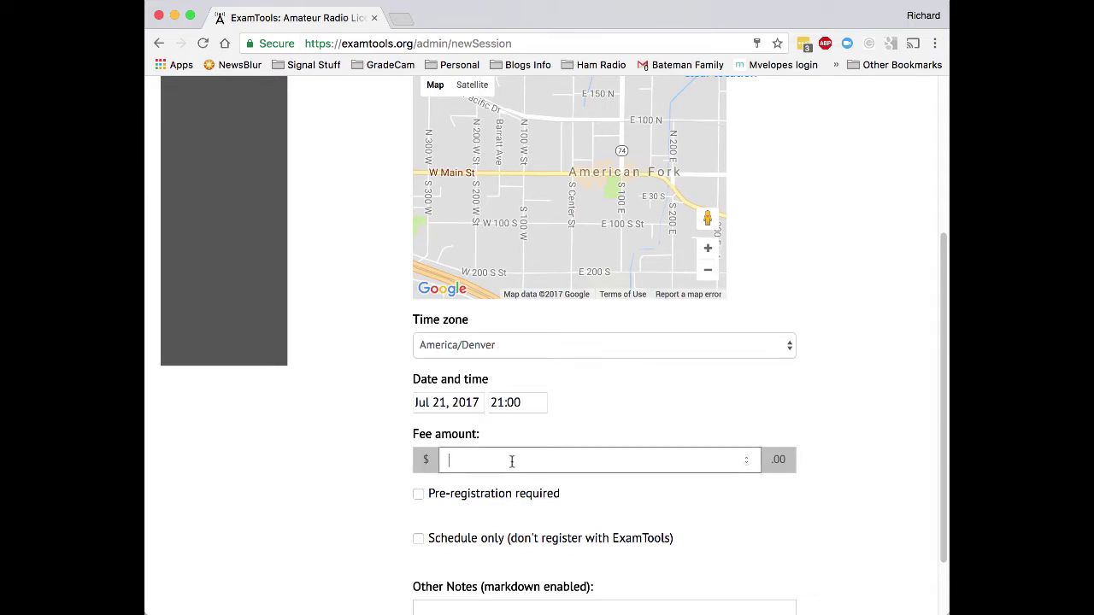
text(14)
scroll(521, 504, down, 2)
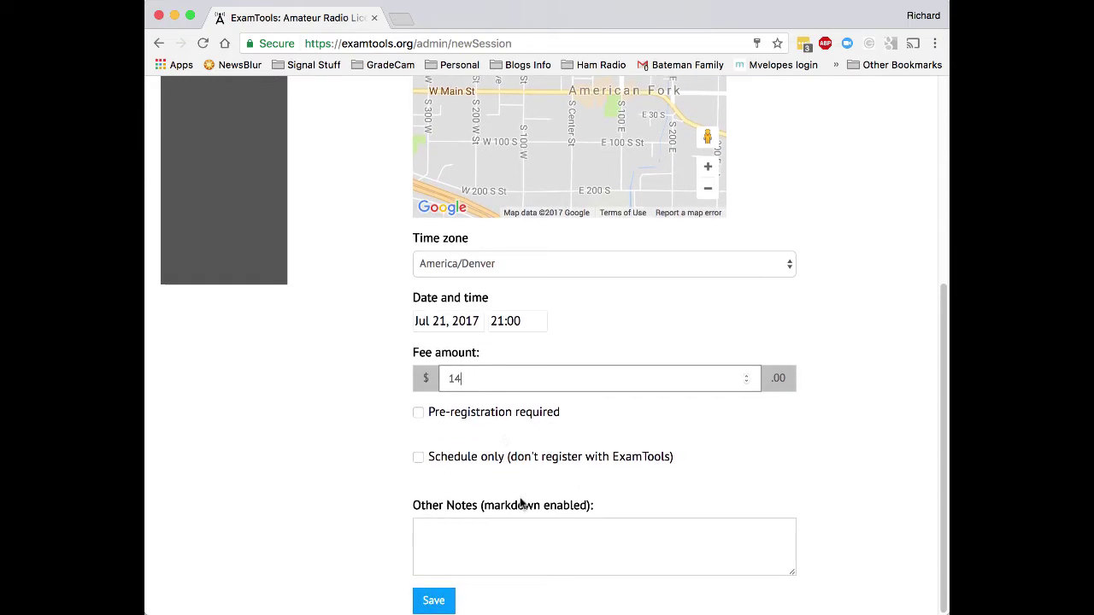
click(474, 418)
Add notes 'This is a test of the system.' and a not-real-session apology, mark schedule only, and save.
click(513, 528)
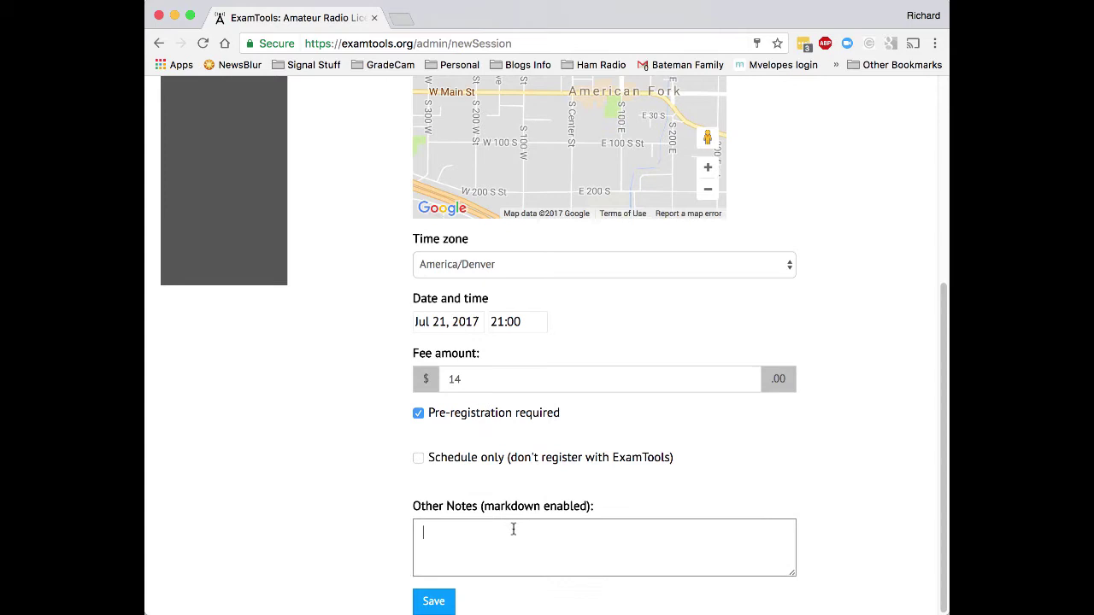
text(This is a test)
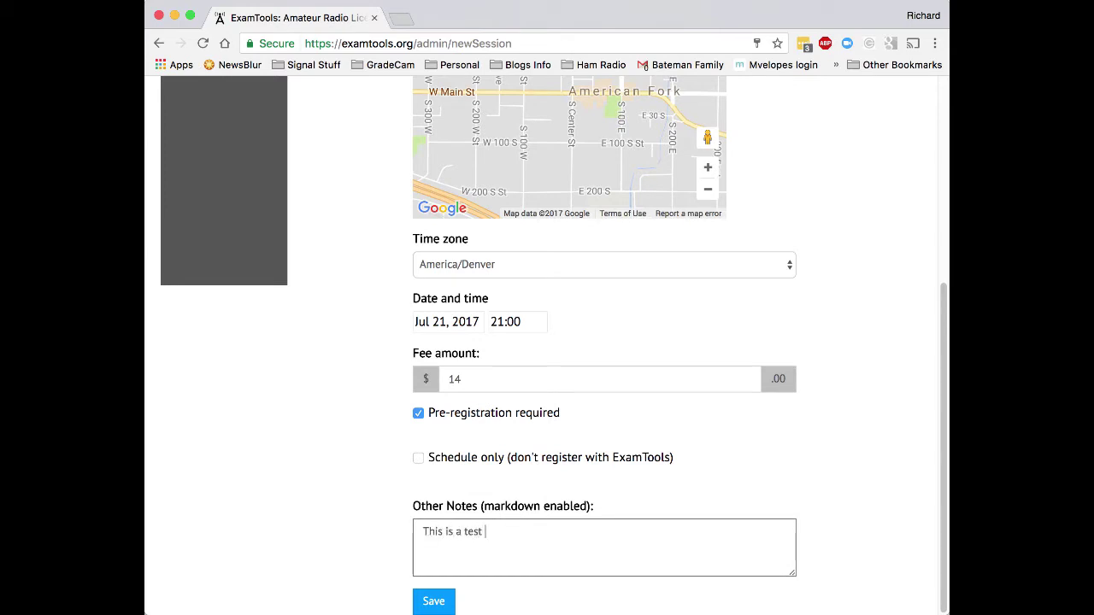
text( of the system.)
key(Return)
key(Return)
text(This is )
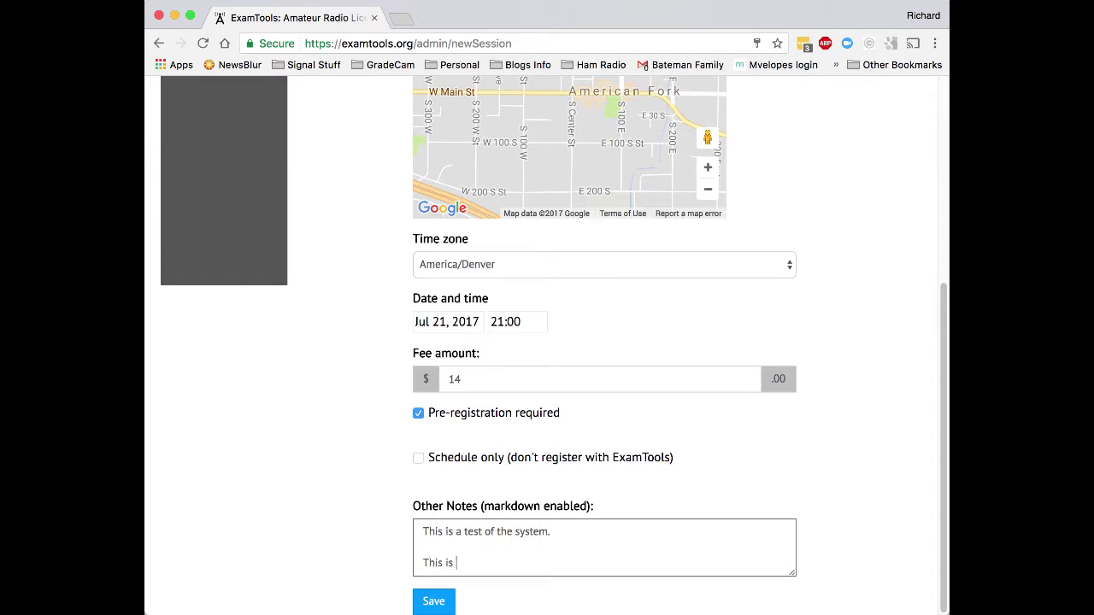
text(not a real exam session, sorry for the inconvenienc)
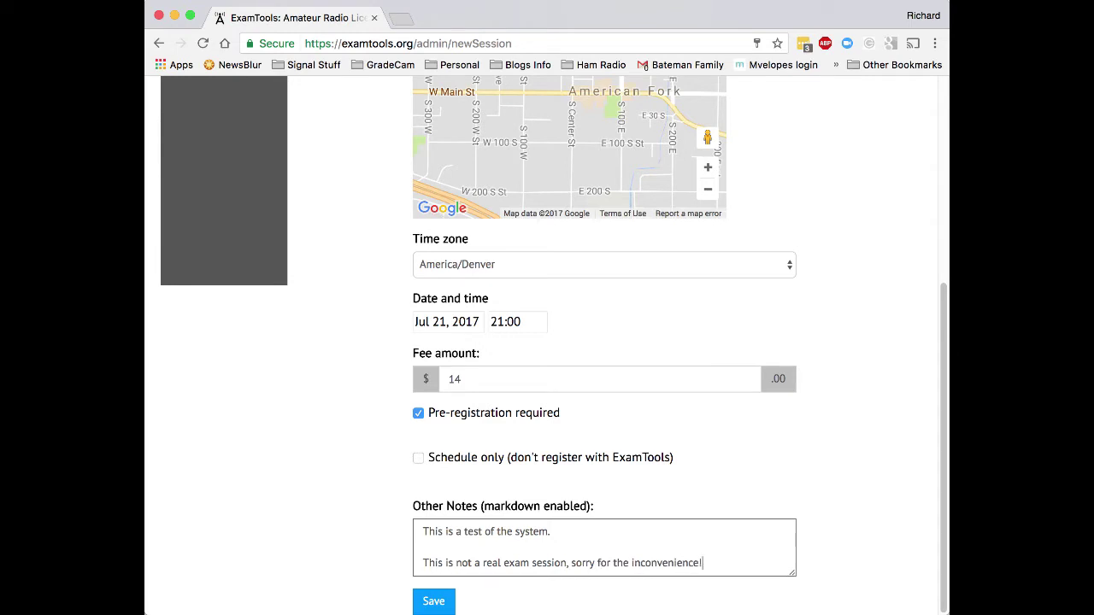
text(e!)
key(Return)
key(BackSpace)
text(*)
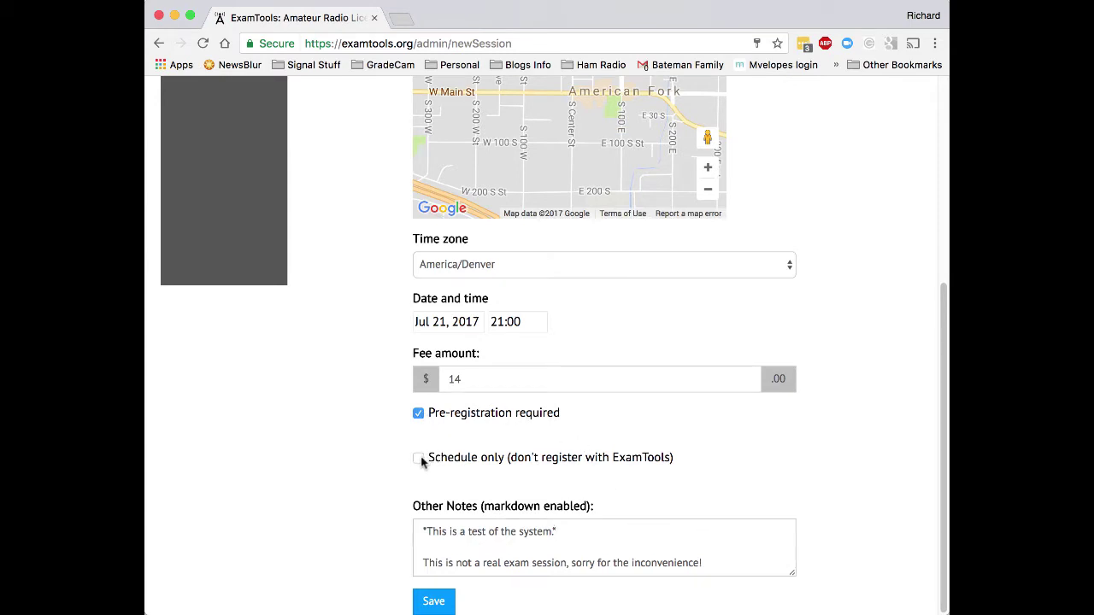
click(418, 459)
click(436, 600)
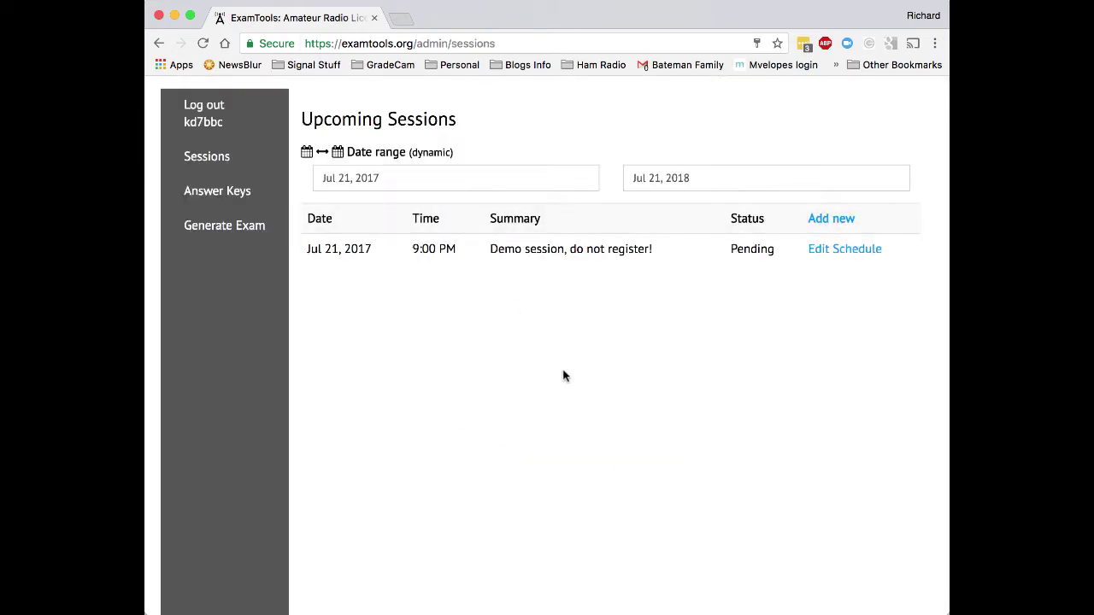
In a new tab, open hamstudy.org/sessions and view the demo session's location map.
key(ctrl+t)
text(hamstudy.org/sessions)
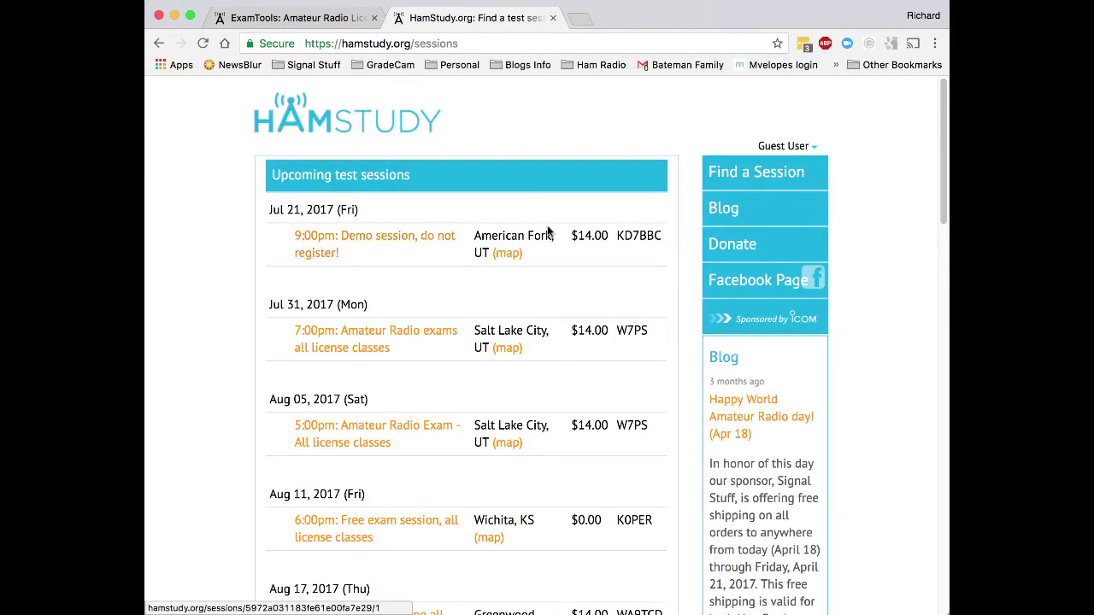
double_click(619, 235)
click(641, 235)
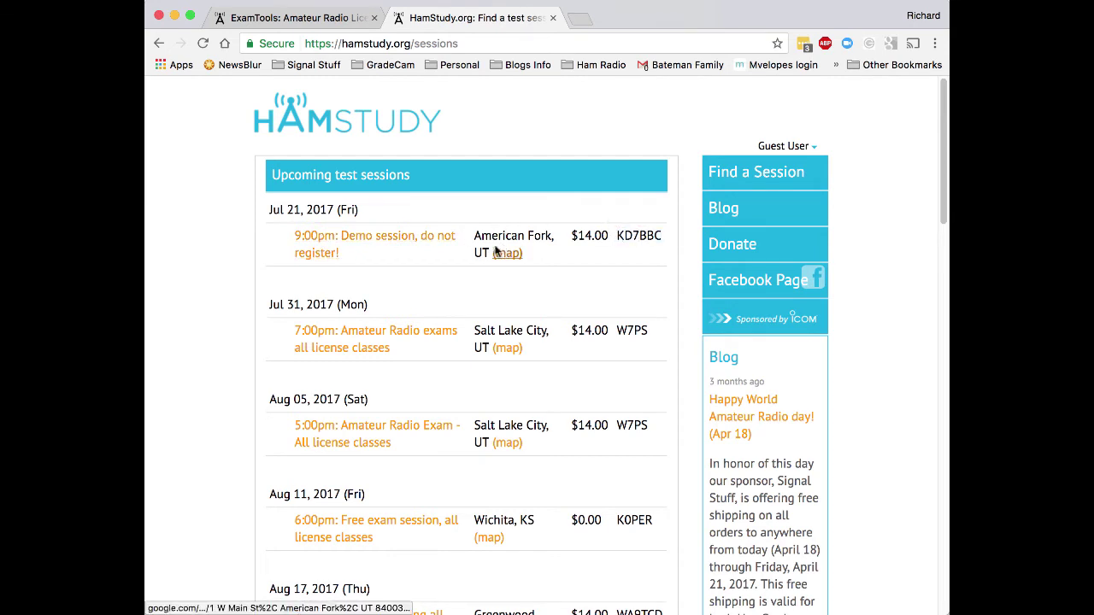
click(505, 255)
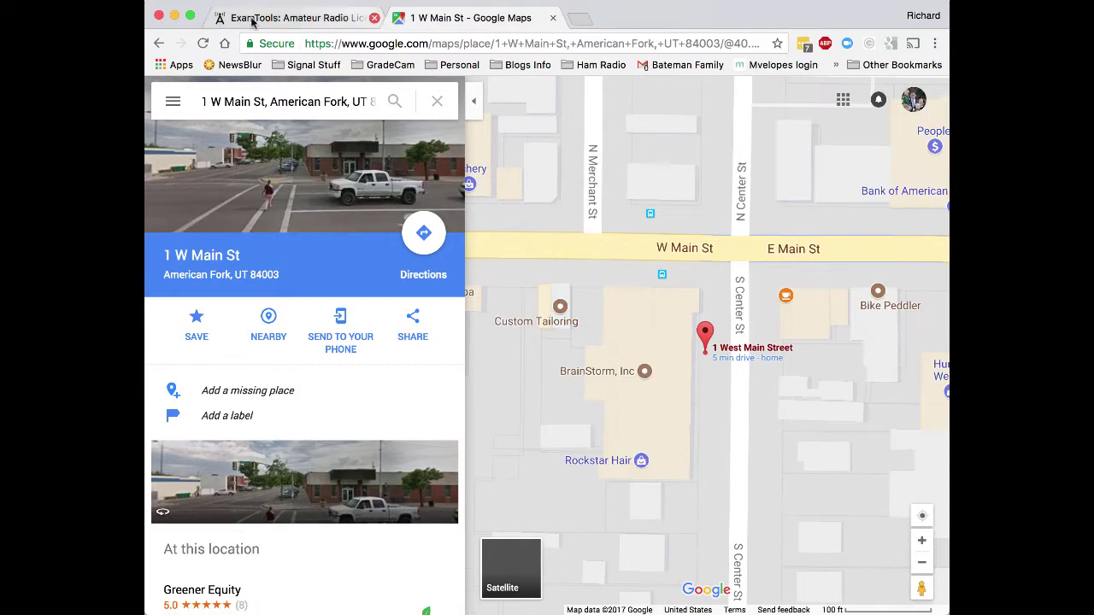
click(158, 43)
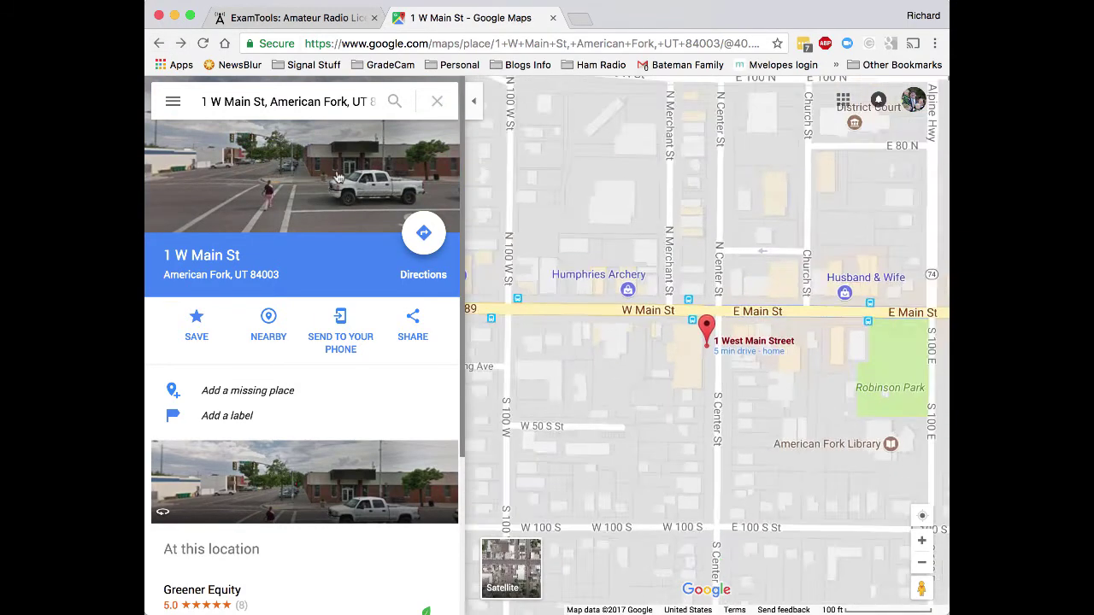
click(159, 43)
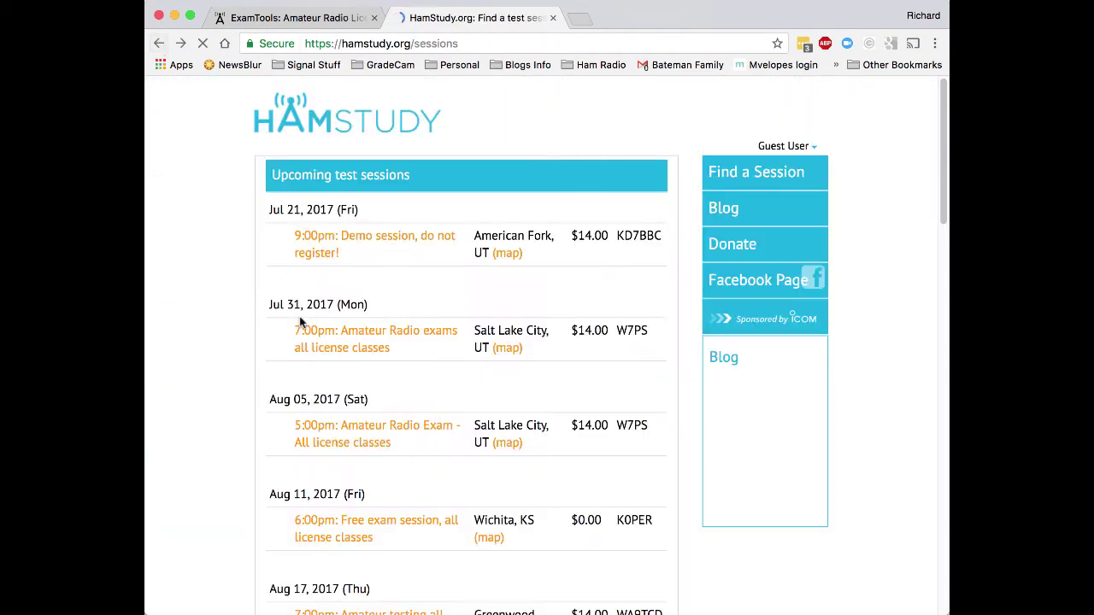
Open the 9:00pm demo session's exam details and review its notes.
click(346, 236)
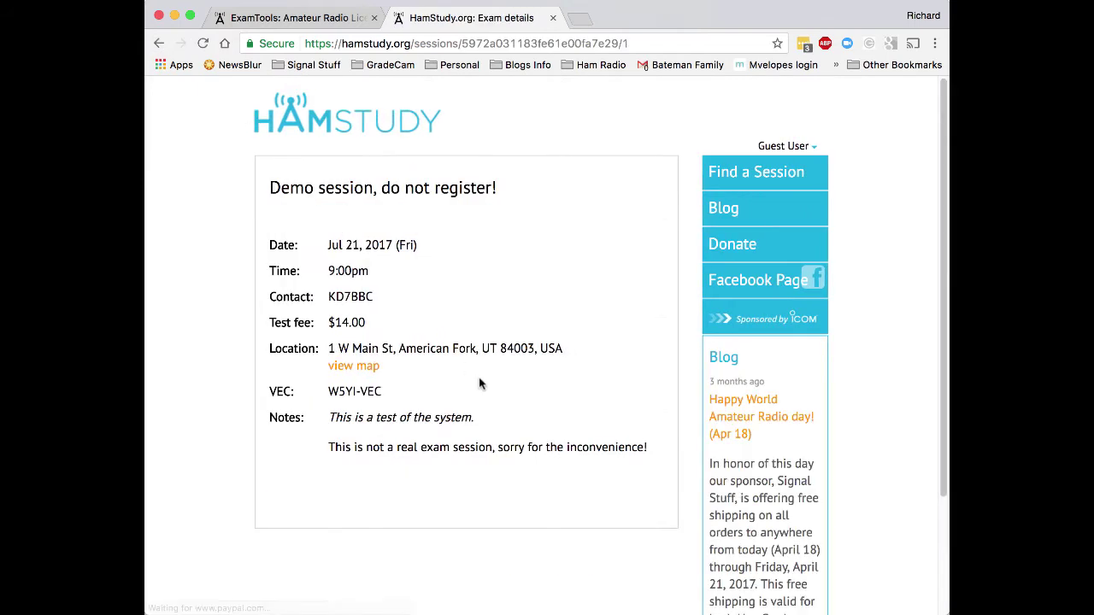
drag(333, 416, 642, 460)
click(642, 460)
scroll(573, 514, down, 4)
scroll(574, 514, up, 4)
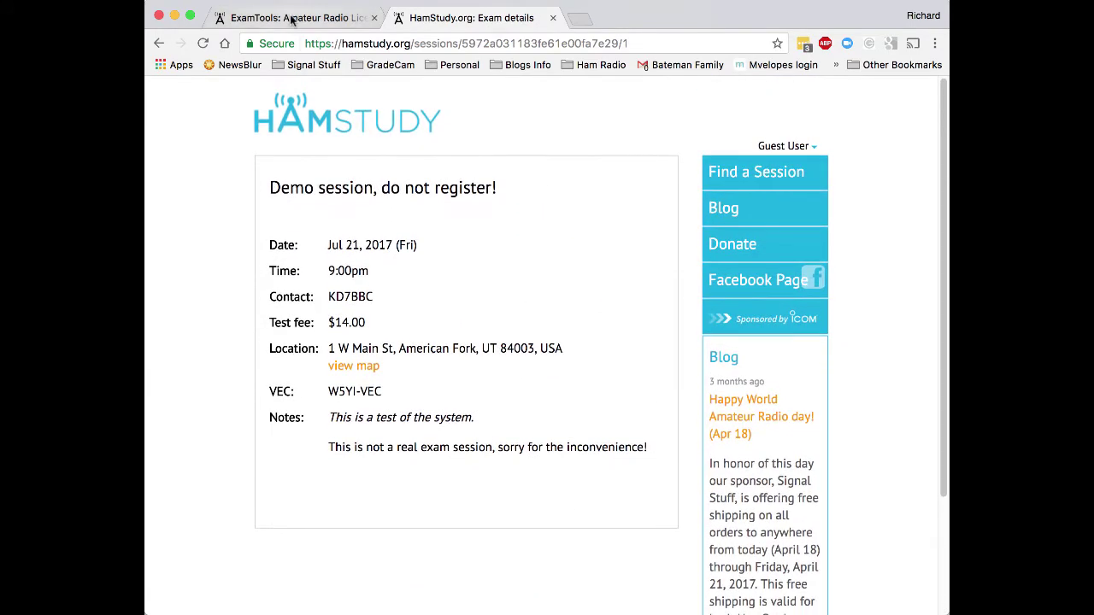
Uncheck 'Schedule only (don't register with ExamTools)' on the demo session and save.
click(290, 17)
click(820, 249)
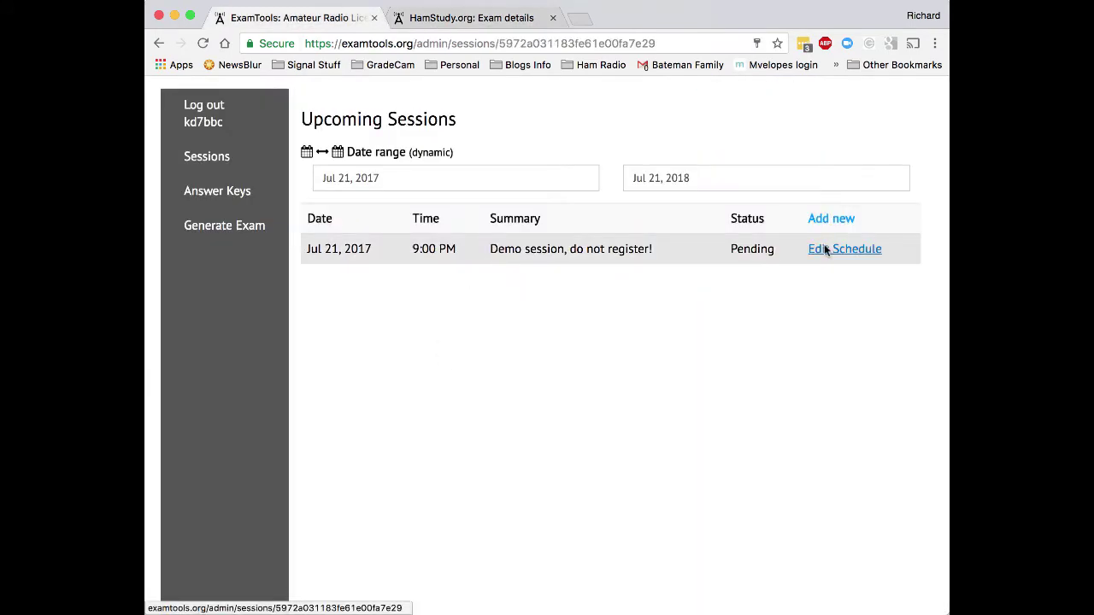
scroll(693, 461, down, 3)
scroll(813, 459, down, 4)
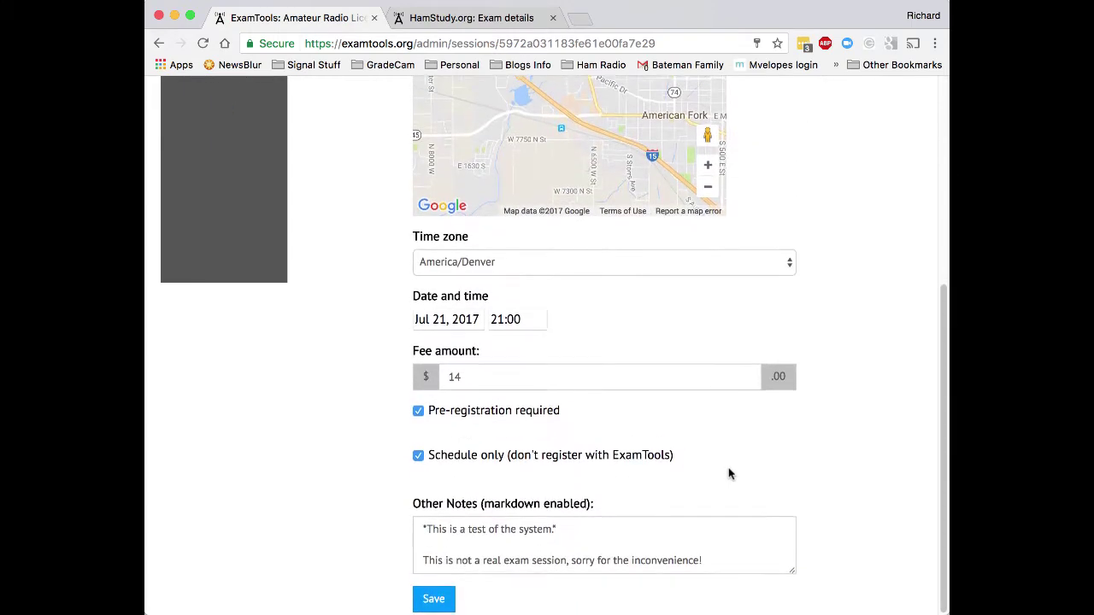
click(418, 459)
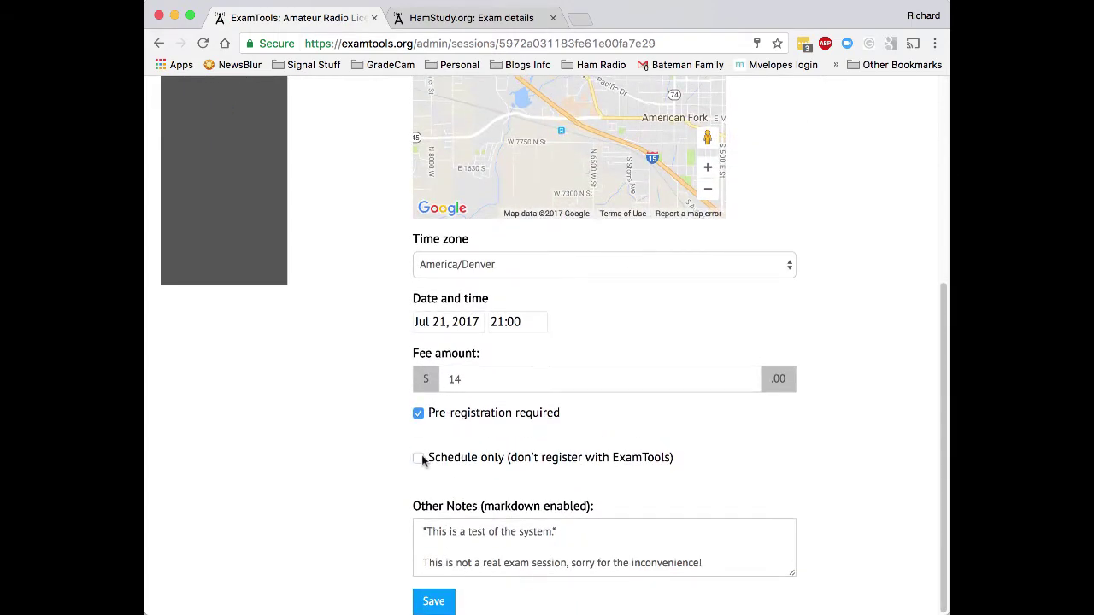
click(434, 602)
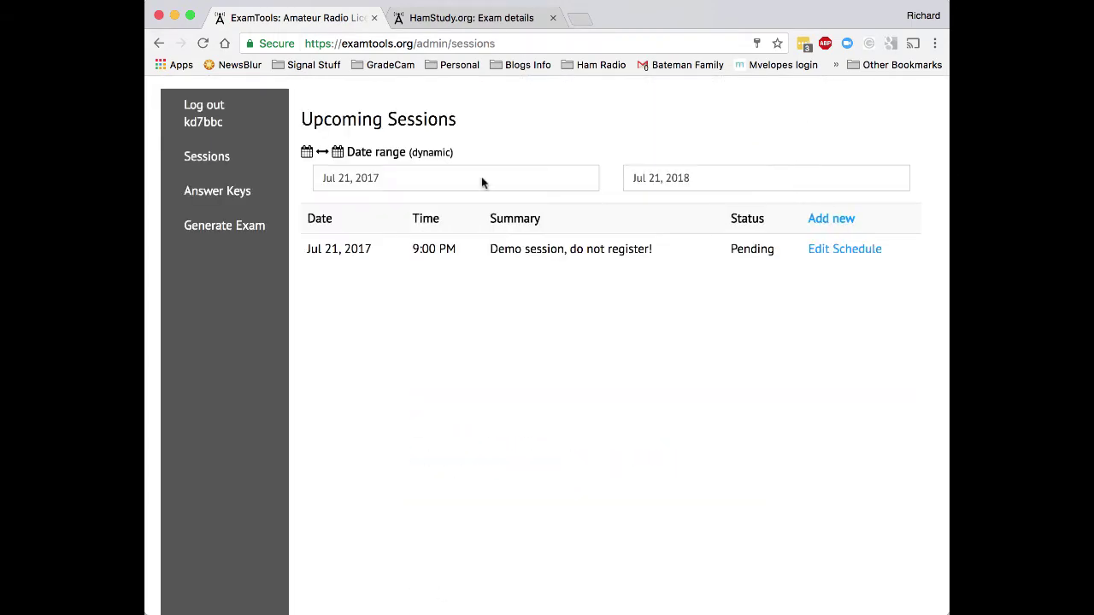
click(505, 261)
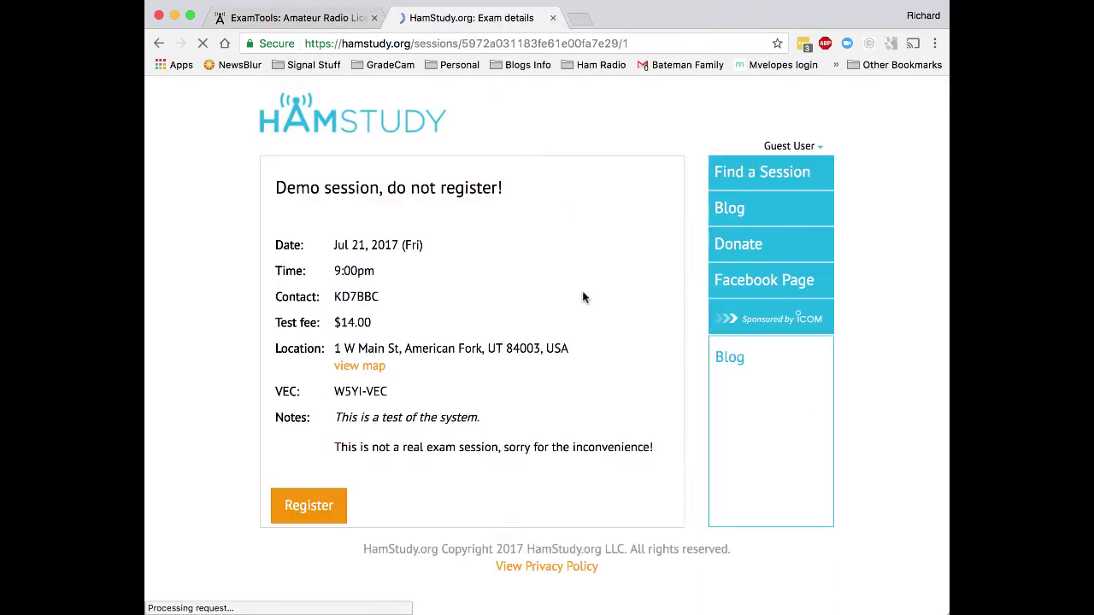
Register for the demo session as testing for a new license.
click(294, 509)
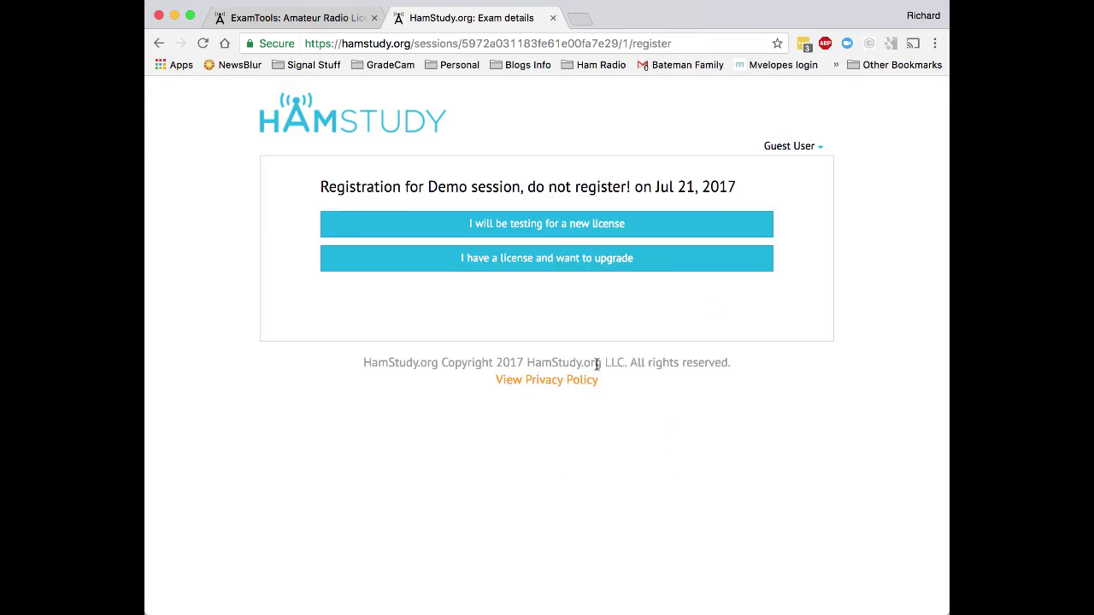
click(513, 224)
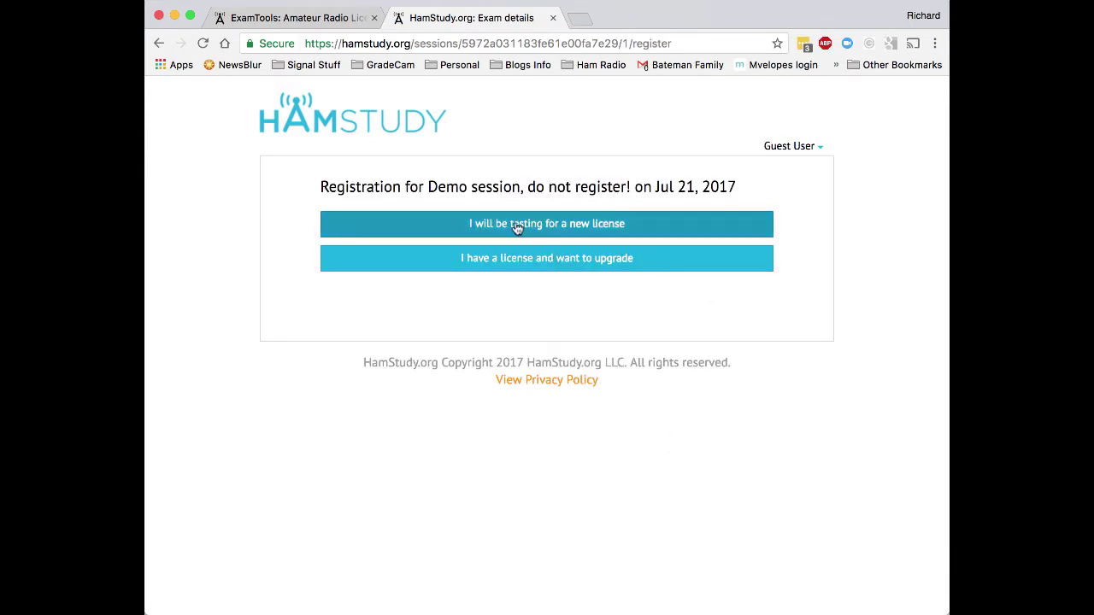
Enter the applicant's first name, middle initial and last name.
click(516, 226)
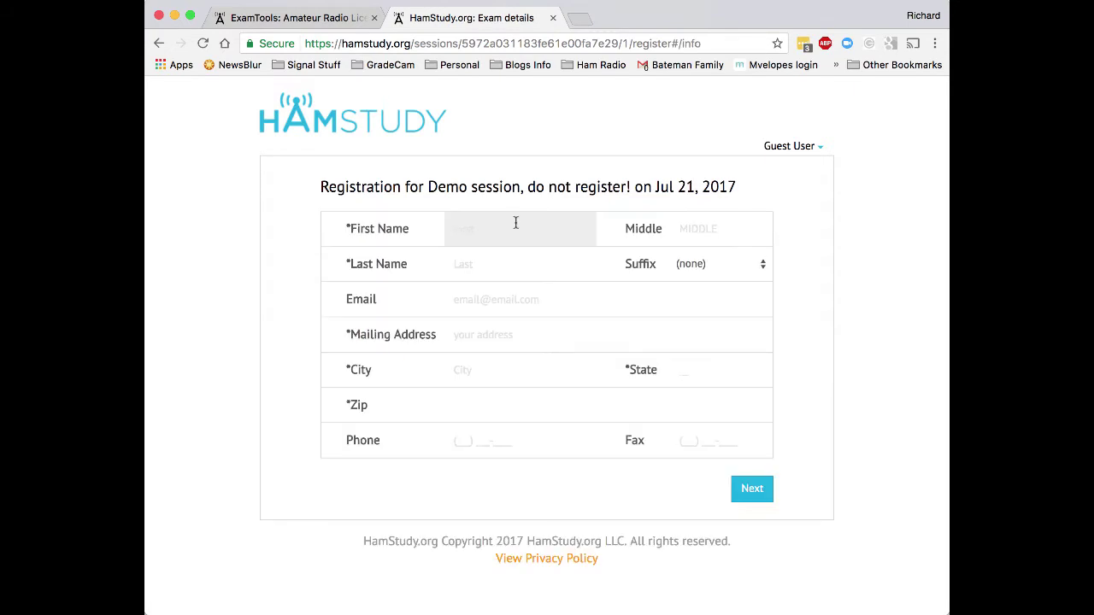
text(John)
key(Tab)
text(F)
key(Tab)
text(Doe)
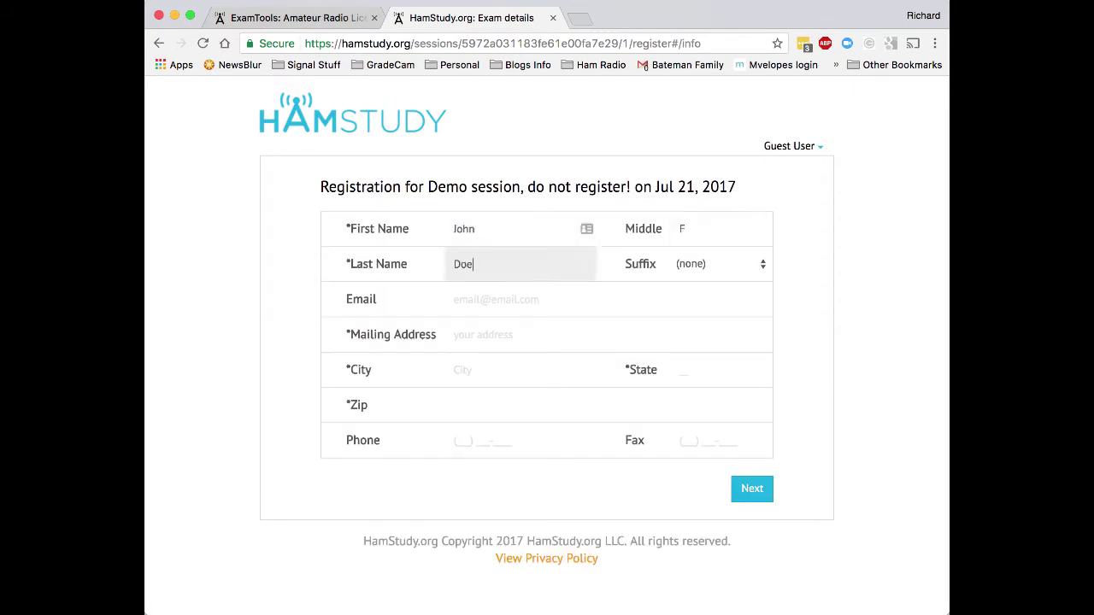
key(Tab)
Fill in the applicant's e-mail, mailing address, city and state.
key(Tab)
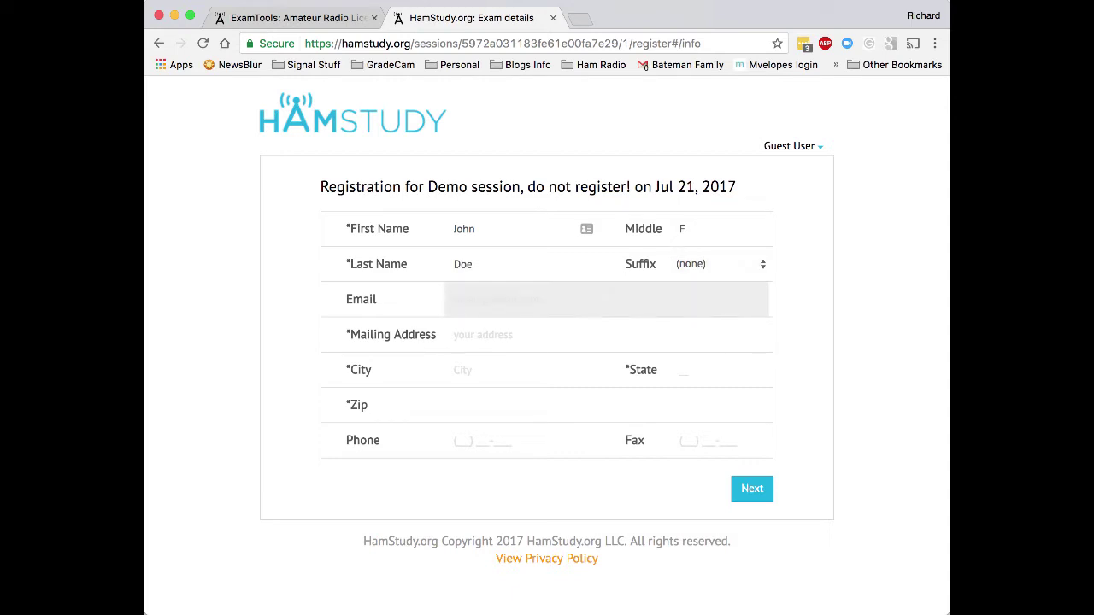
key(Tab)
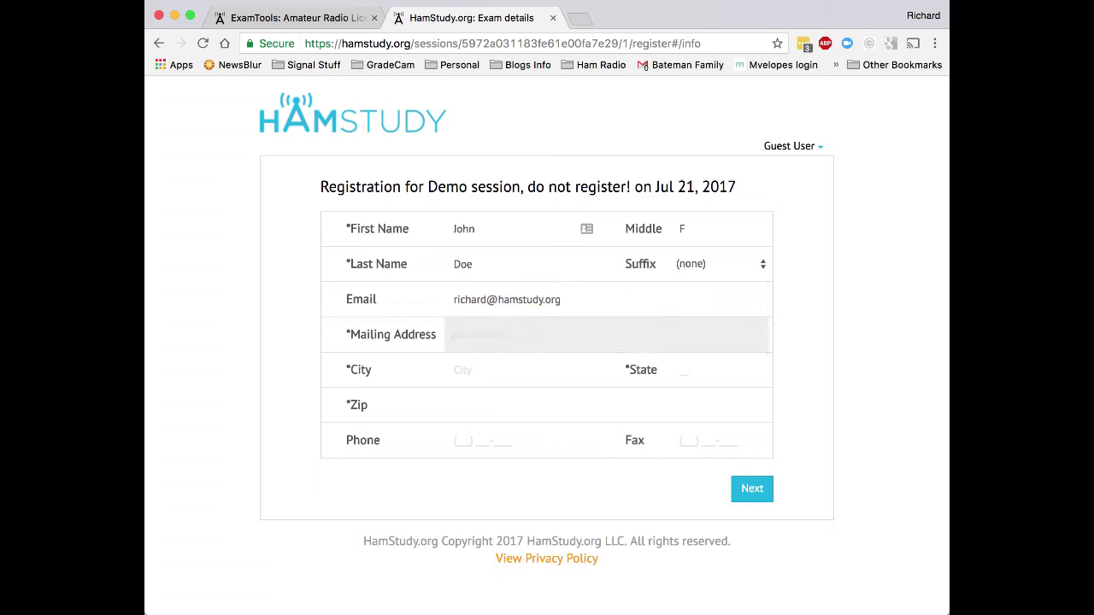
key(Tab)
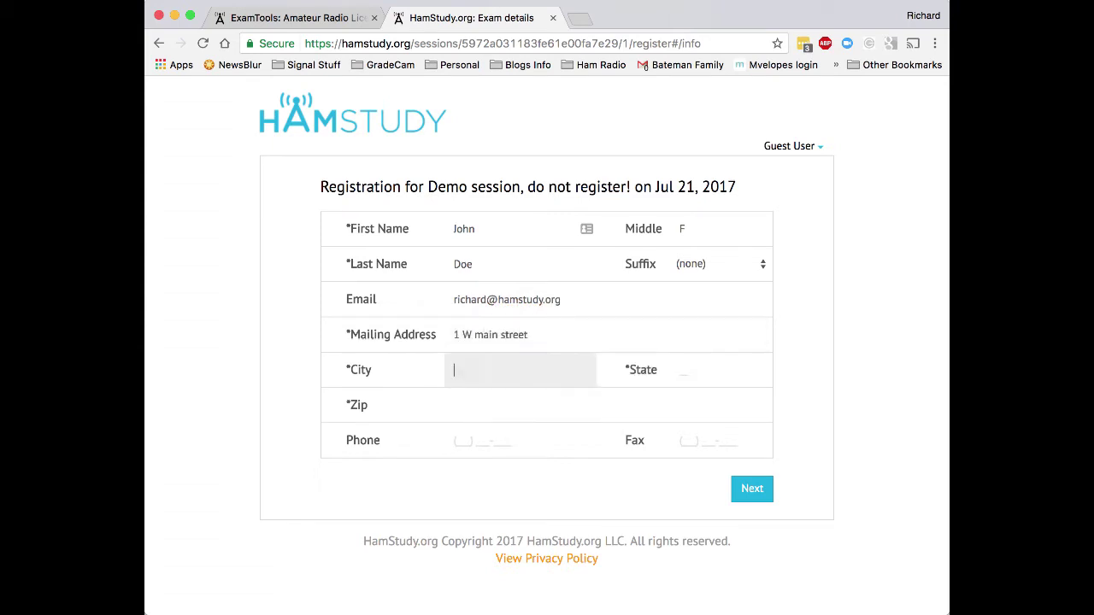
text(merican fork)
key(Tab)
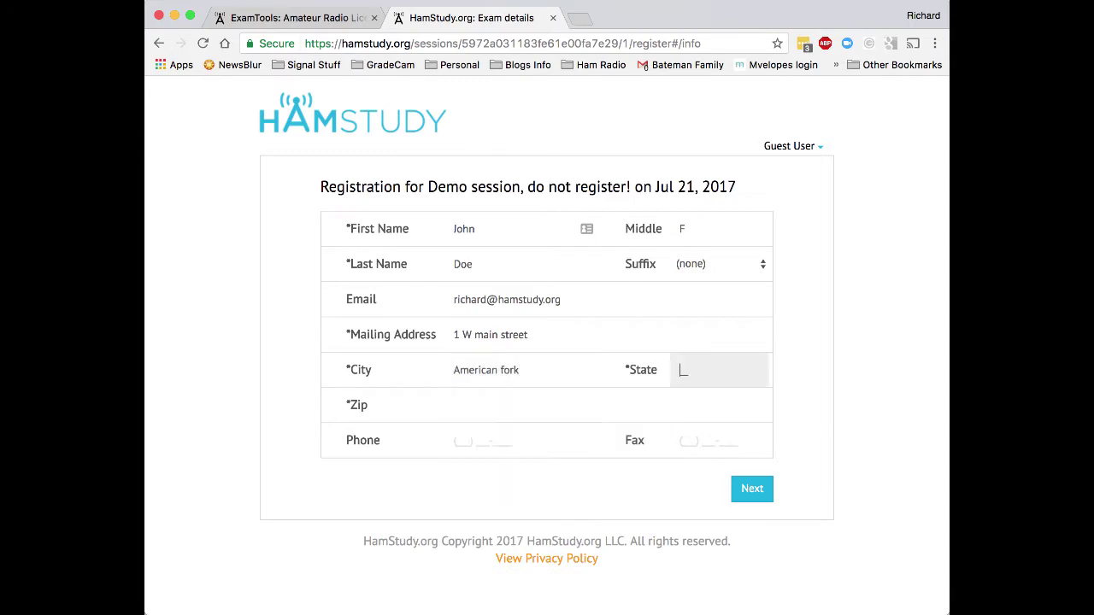
text(UT)
key(Tab)
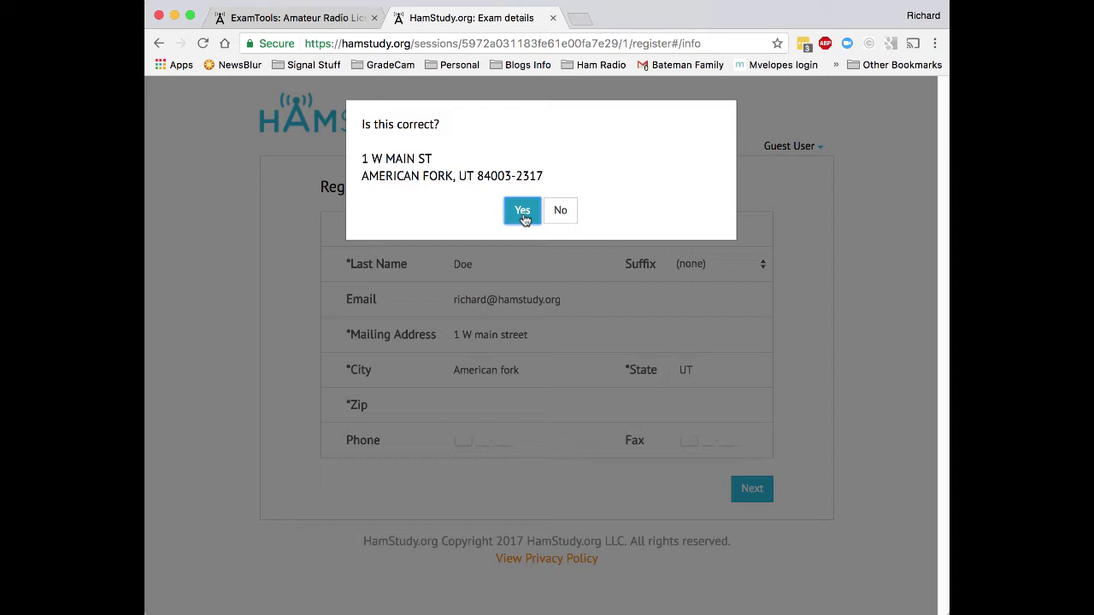
Accept the standardized mailing address with the capitalized city and ZIP+4 code.
click(517, 214)
click(522, 213)
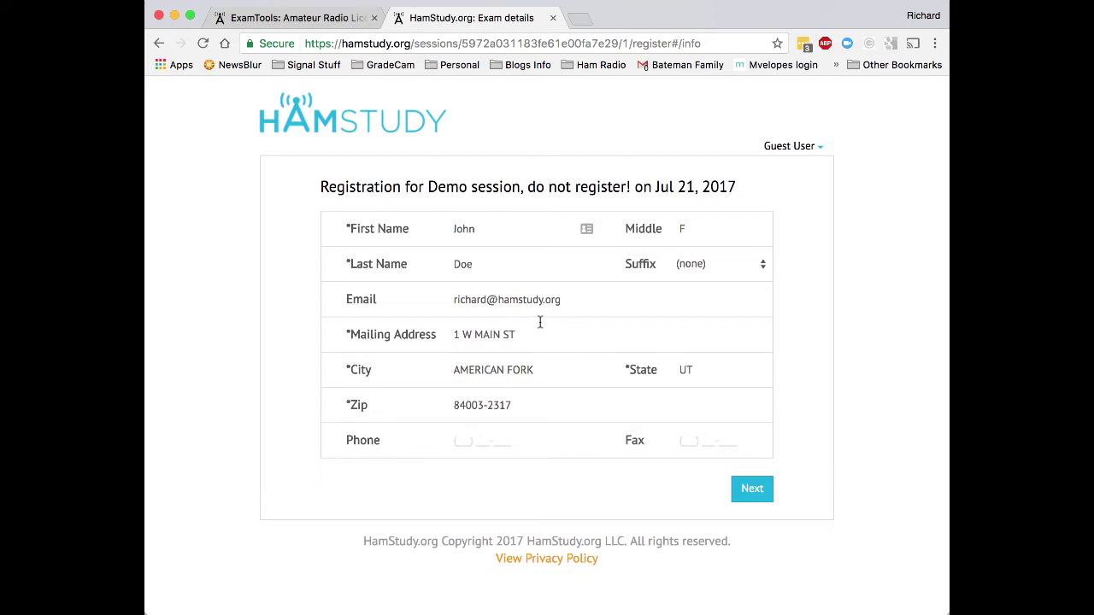
Indicate the applicant already has an FRN and open the forgotten-FRN lookup form.
click(753, 491)
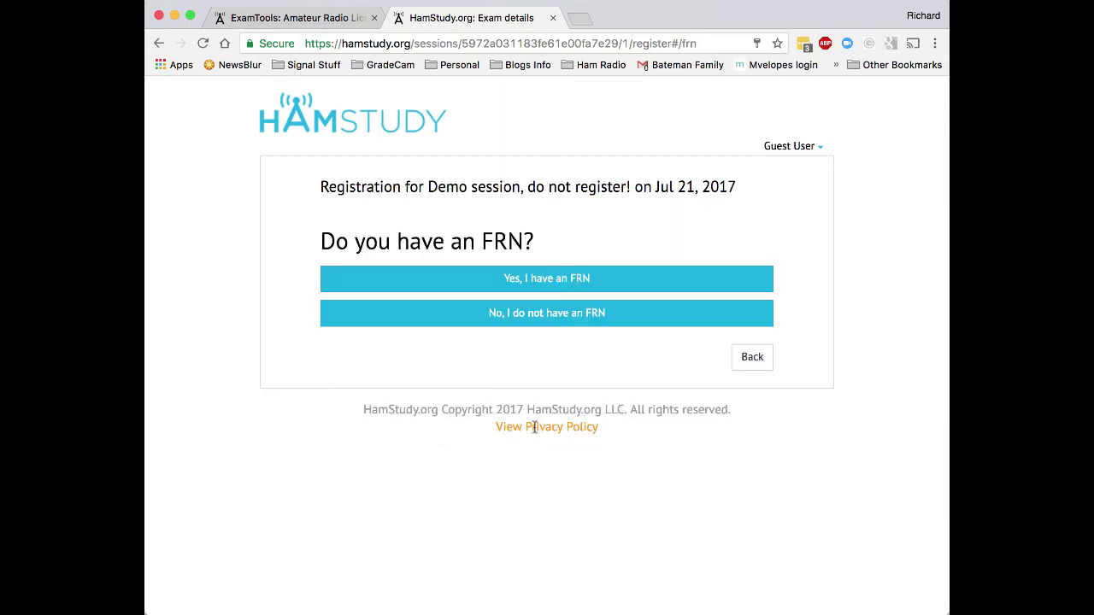
click(493, 282)
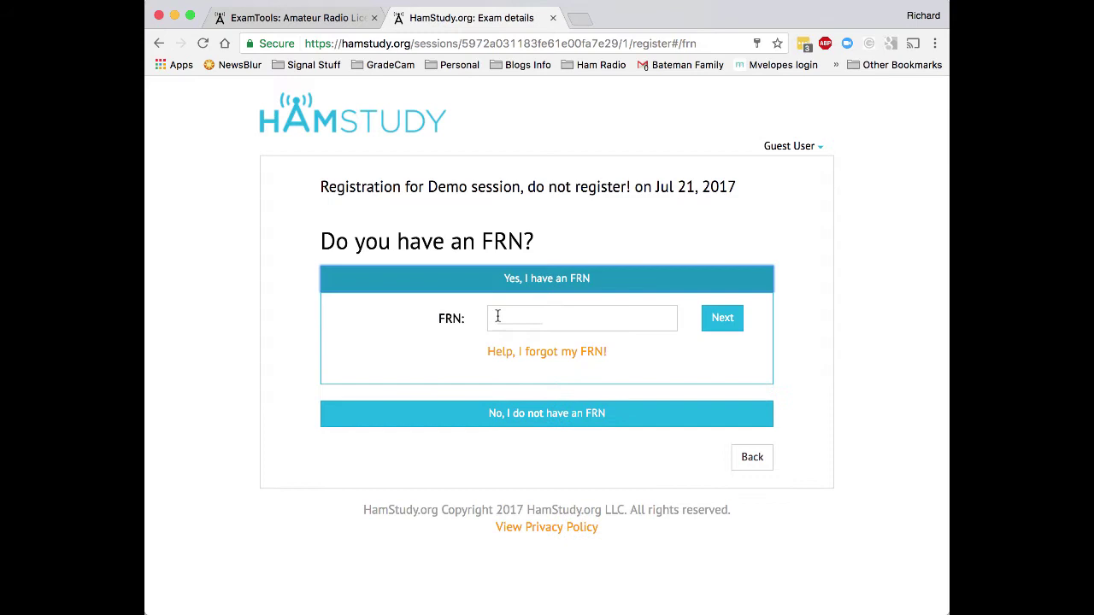
click(497, 316)
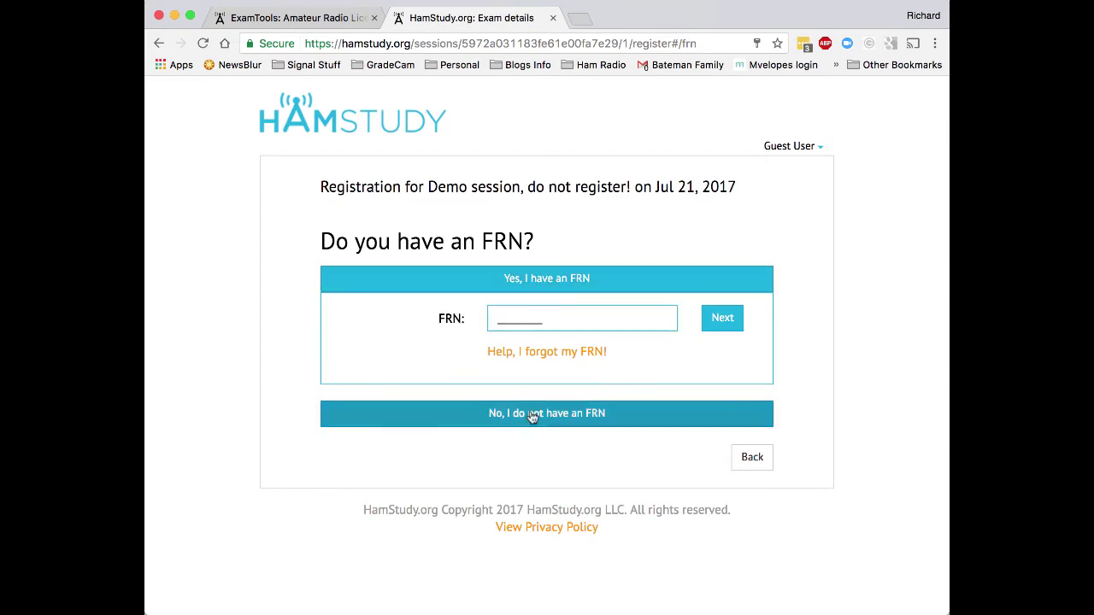
click(536, 353)
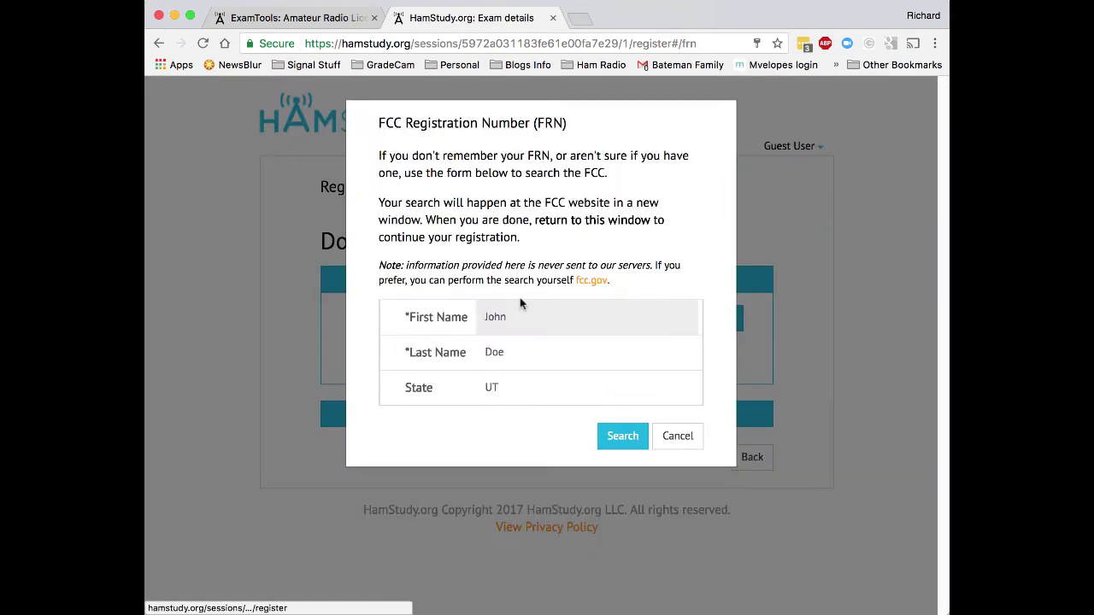
Search the FCC for the applicant's FRN, then close the one-record results window.
click(622, 435)
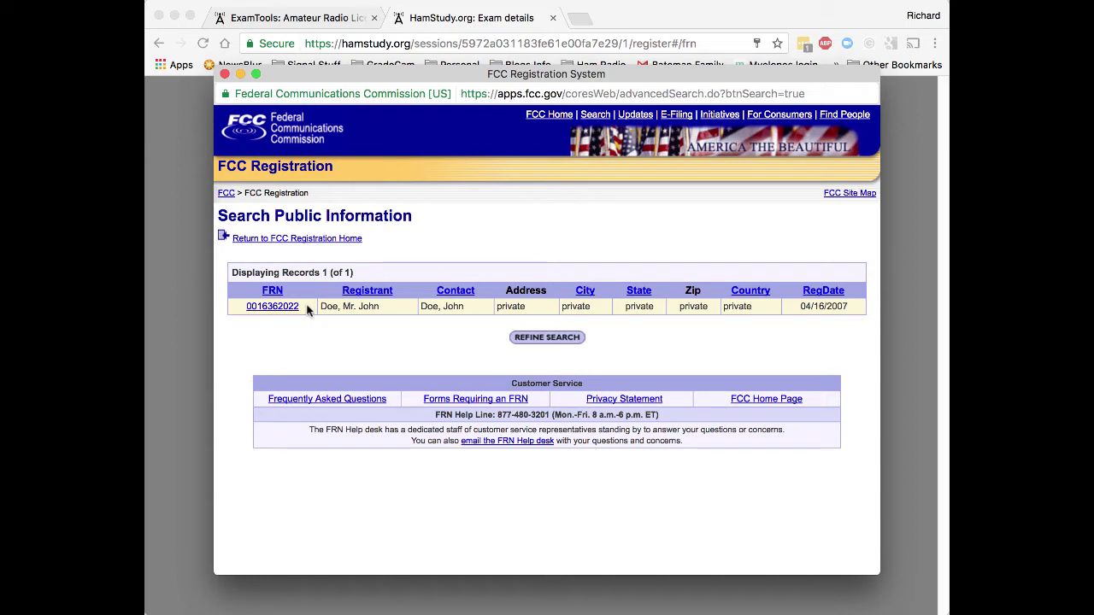
click(225, 74)
Finish the FRN search and clear the pasted FRN from the field.
click(662, 178)
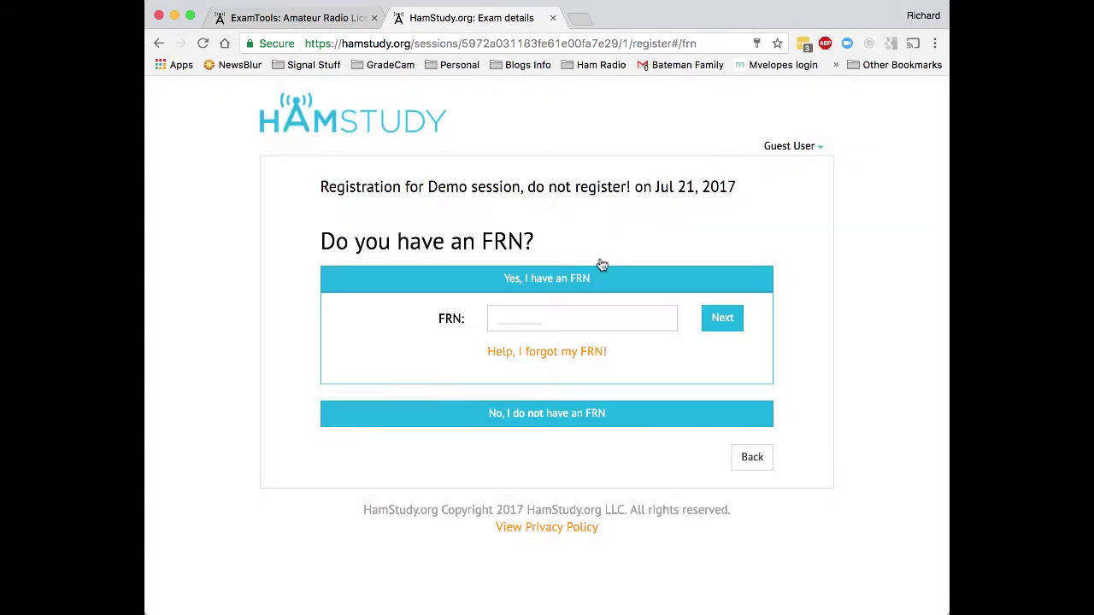
click(493, 319)
key(super+v)
key(super+a)
key(BackSpace)
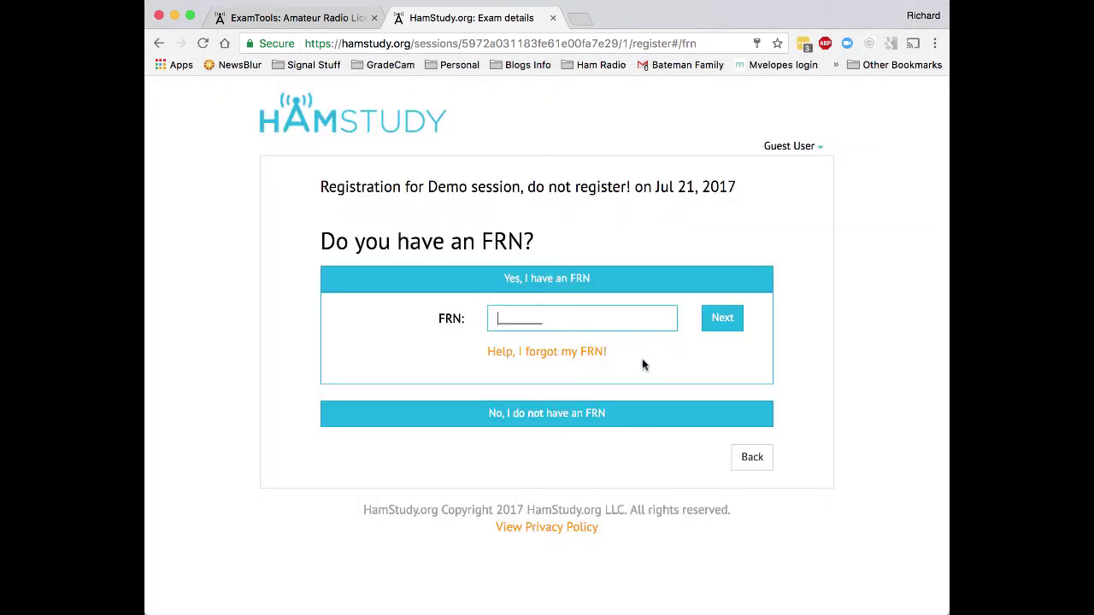
Reveal the new-FRN request form and enter the applicant's SSN.
click(537, 416)
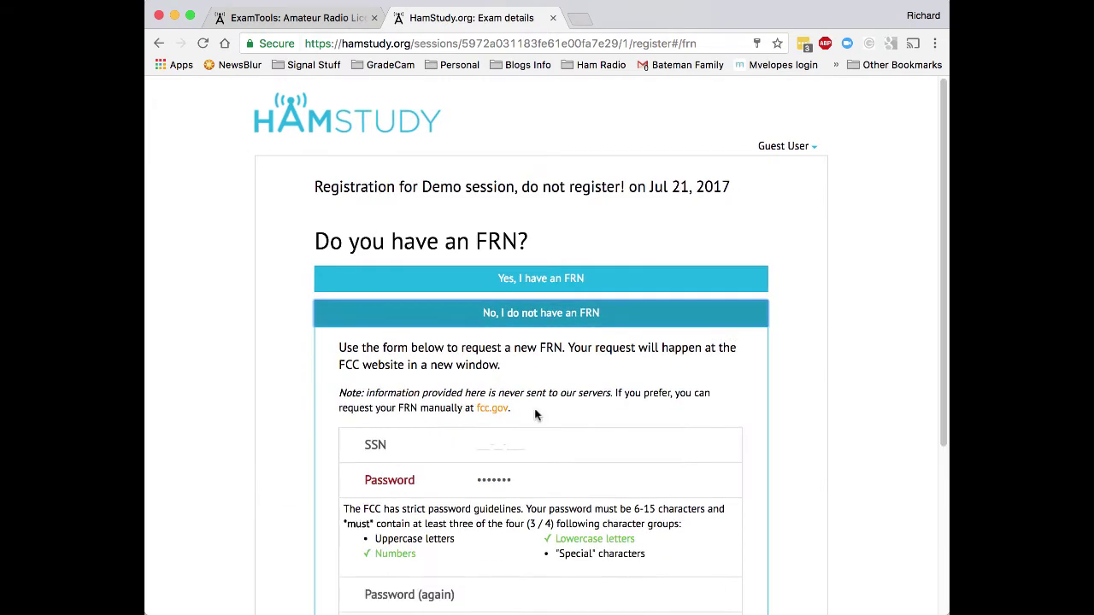
scroll(625, 393, down, 5)
click(512, 208)
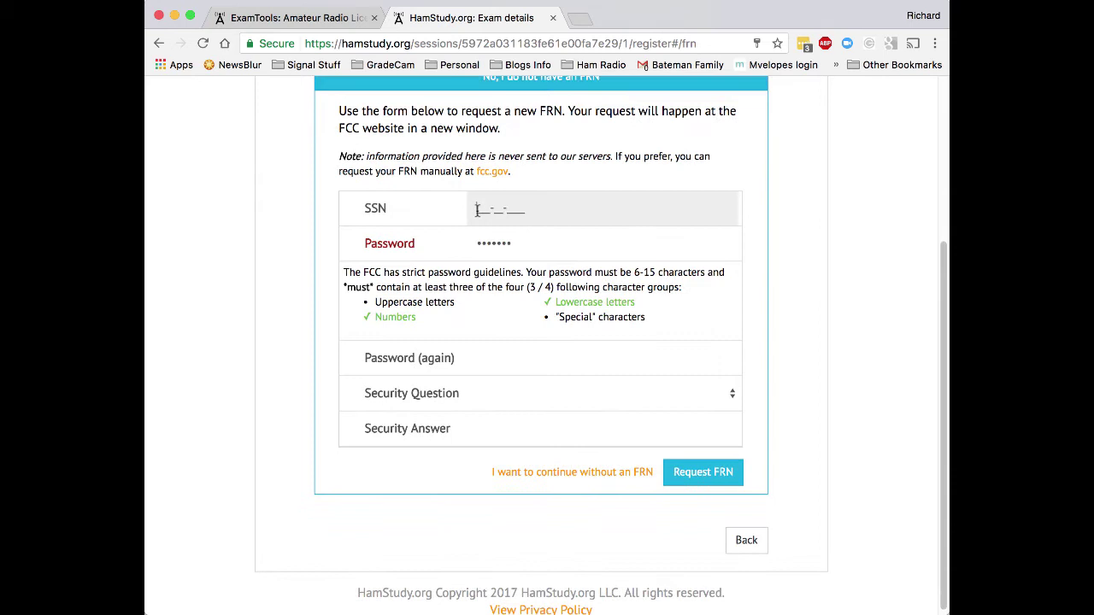
Fill the Password field with a password meeting FCC guidelines.
click(543, 242)
double_click(552, 244)
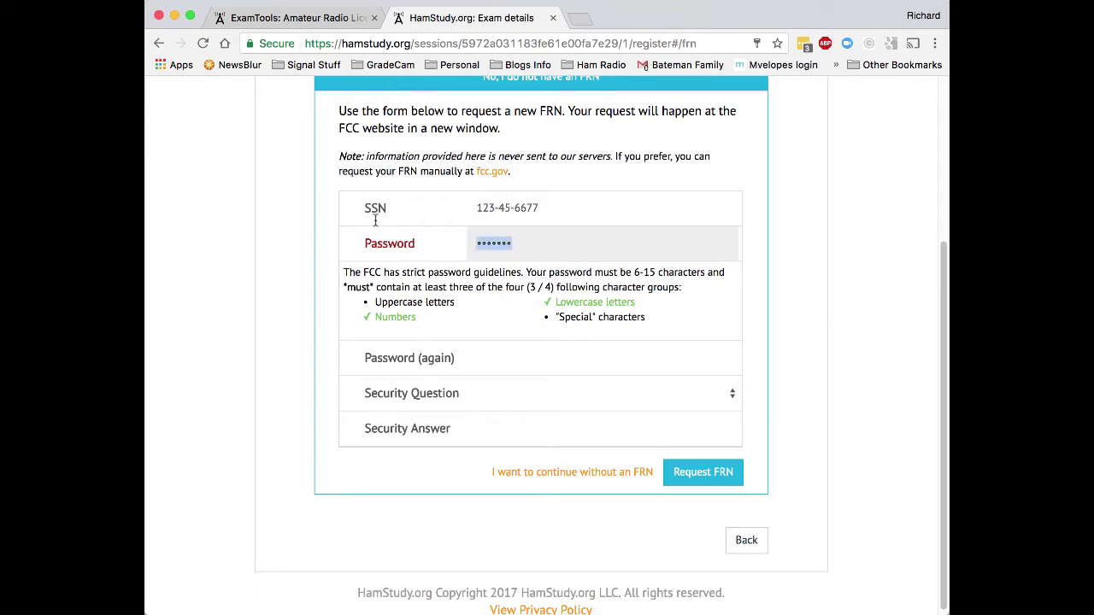
text(passwordab)
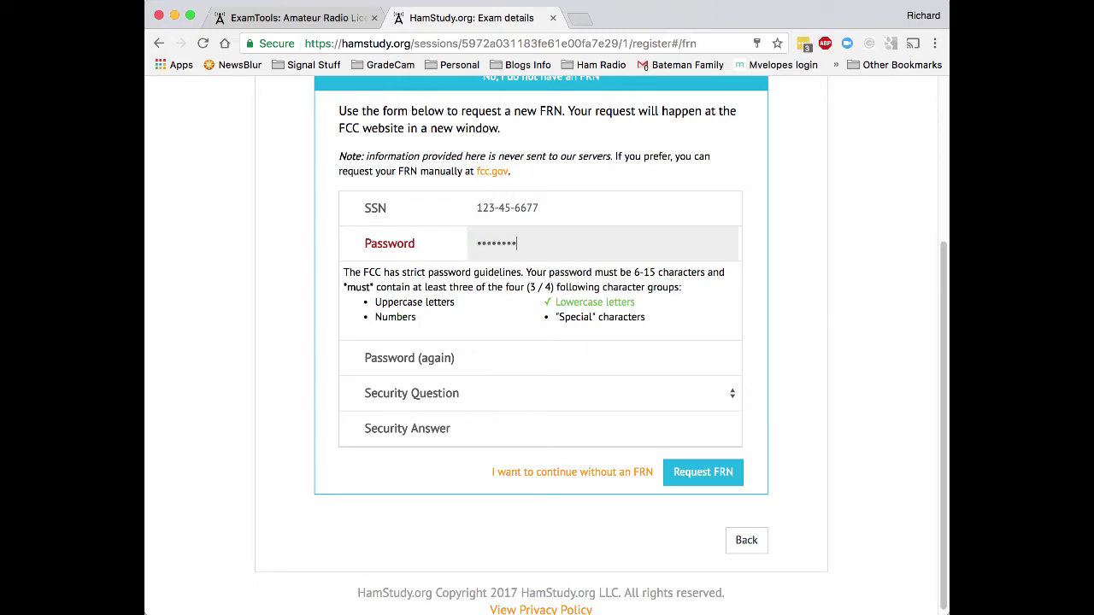
text(cdefg)
drag(581, 246, 384, 207)
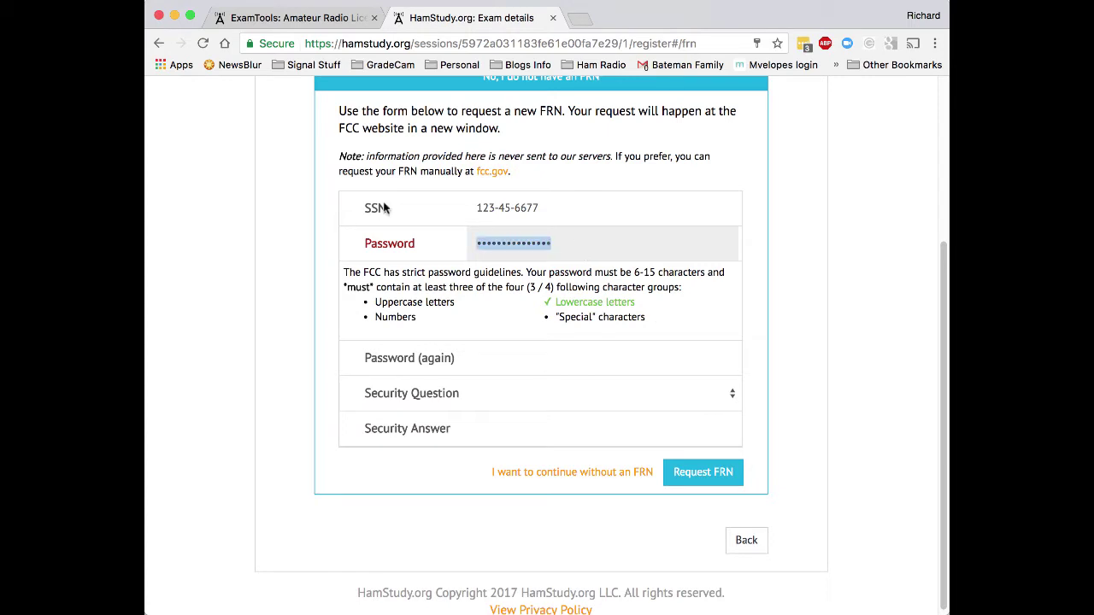
key(Right)
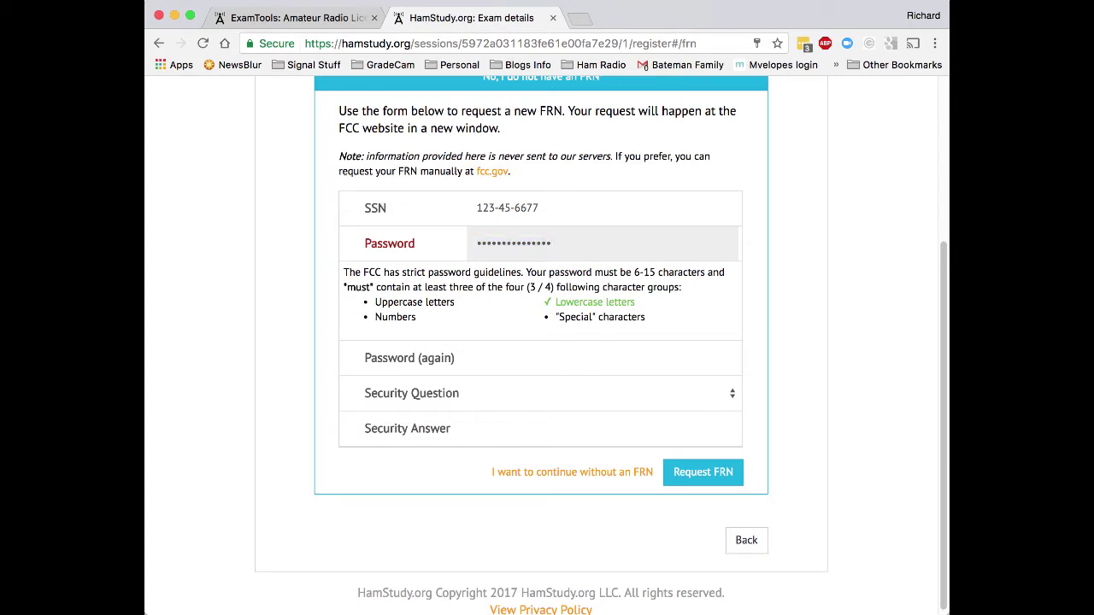
text(A1)
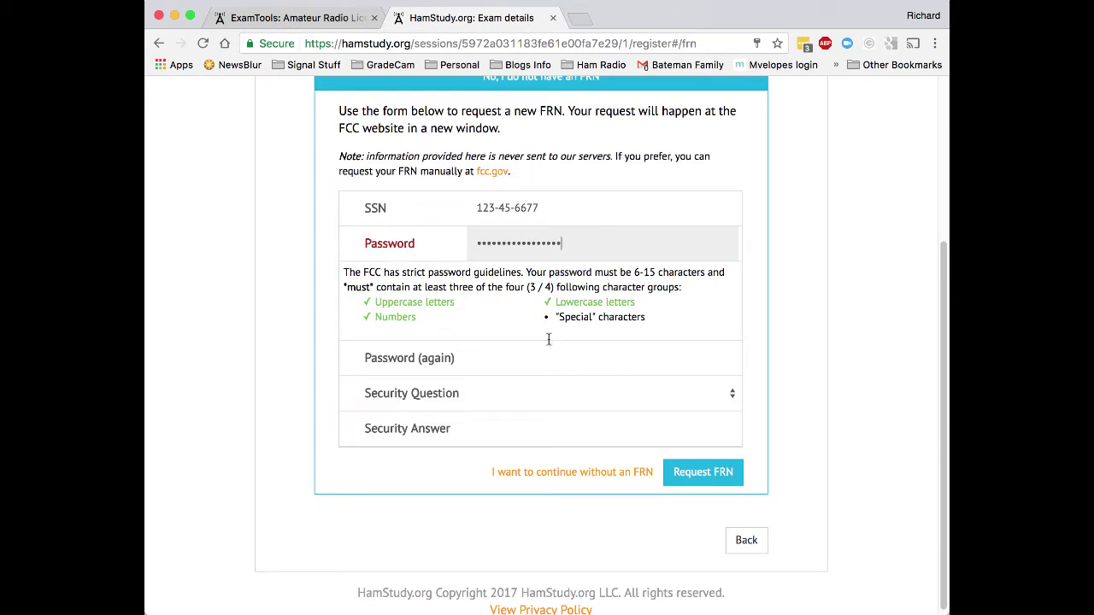
Retype the password and repeat it in the Password (again) field.
scroll(569, 287, down, 1)
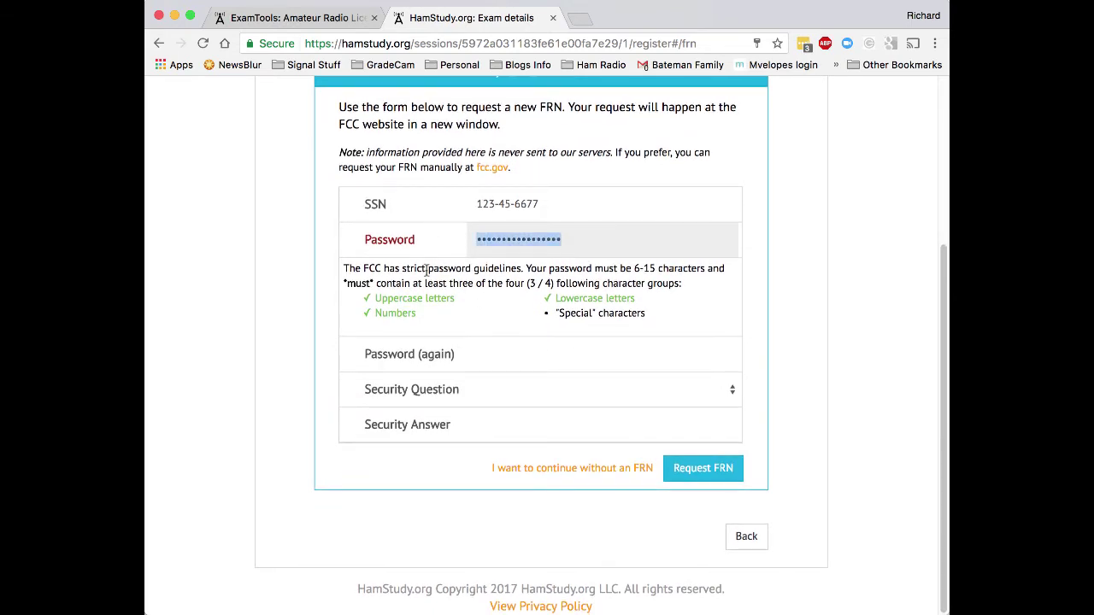
click(492, 351)
text(********)
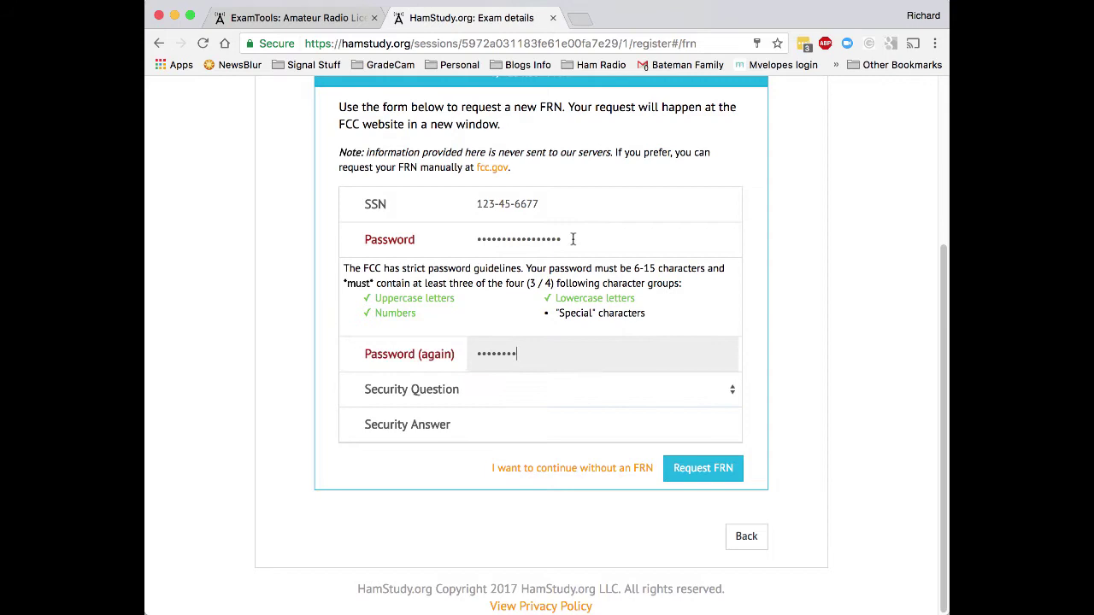
click(515, 233)
key(super+a)
text(*********)
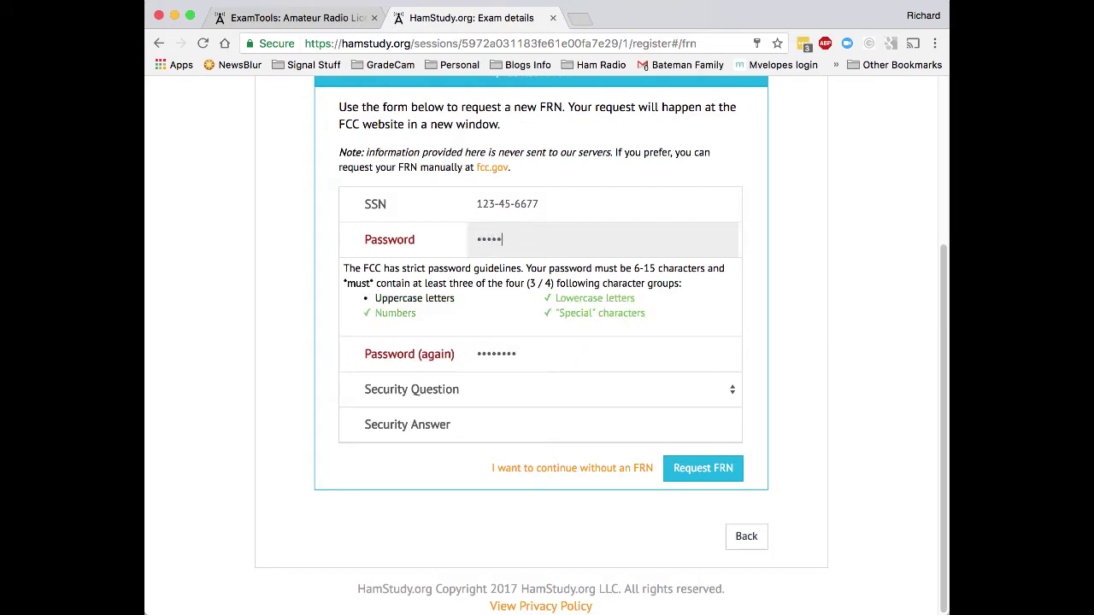
key(Tab)
text(*********)
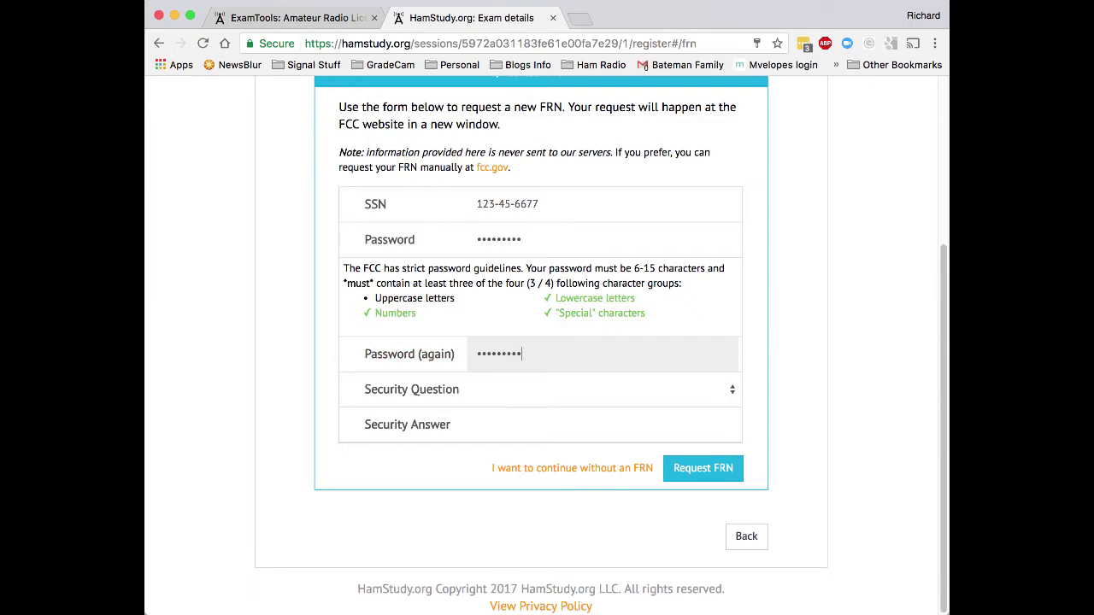
key(Tab)
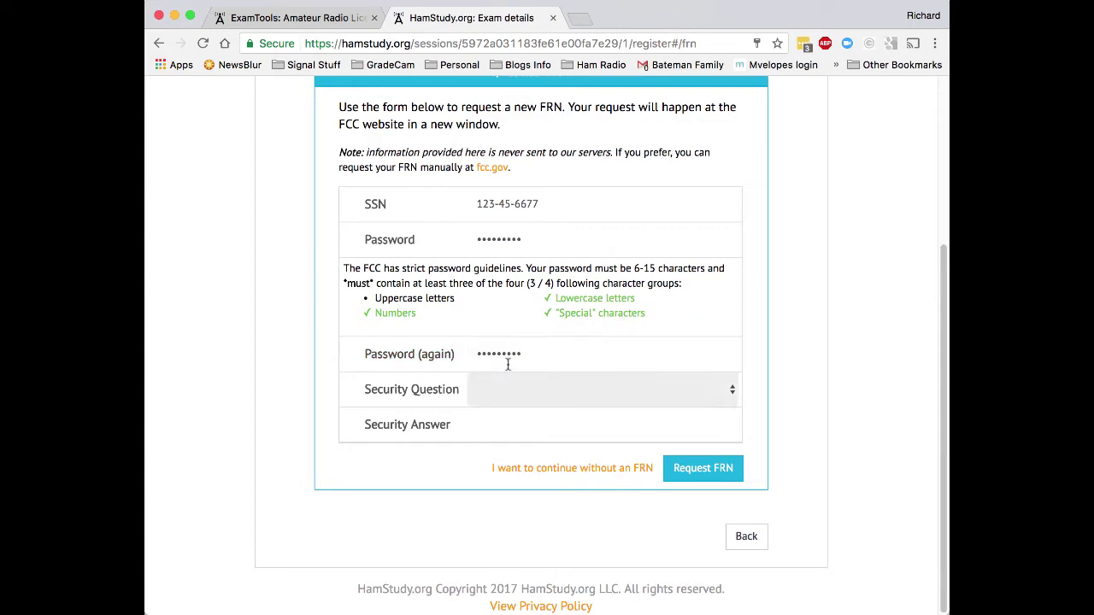
Choose 'What is your mother's maiden name?' as the security question and enter an answer.
click(559, 390)
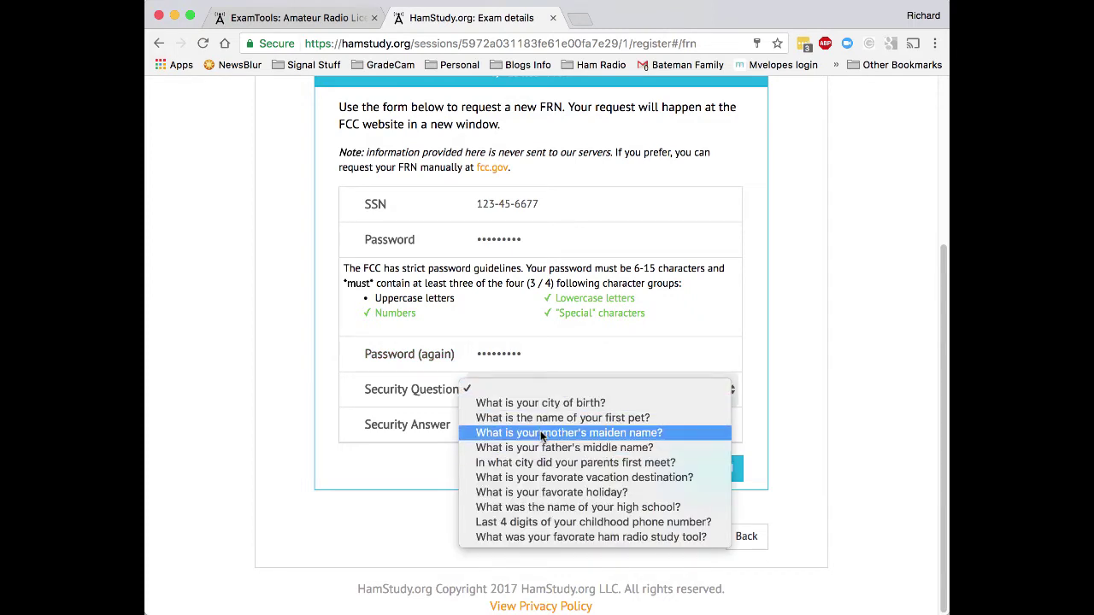
click(540, 432)
click(494, 427)
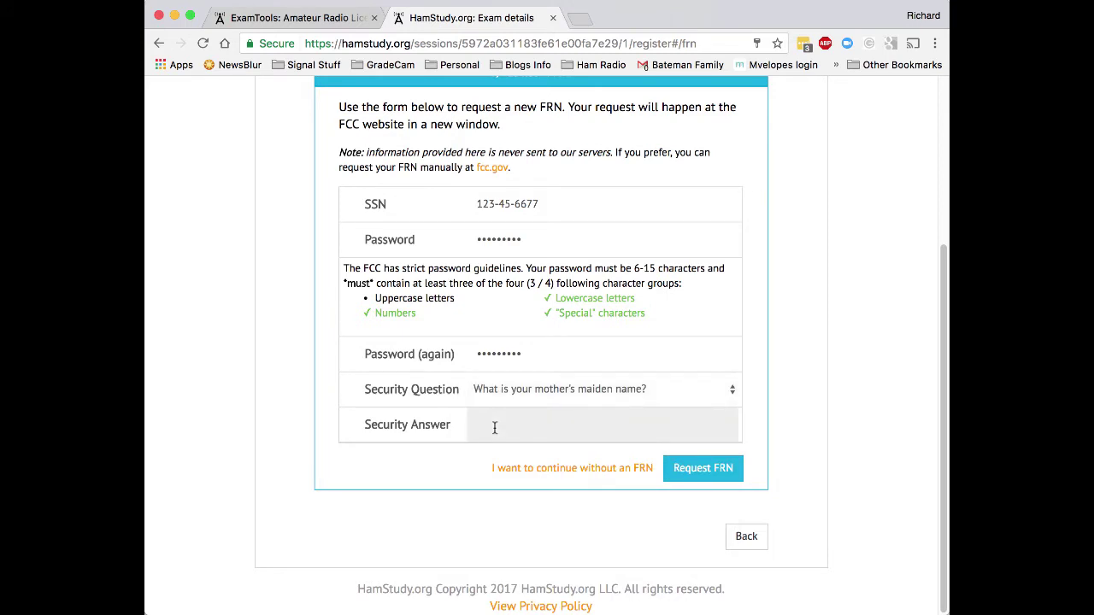
text(fdsafdsa)
key(BackSpace)
key(BackSpace)
key(super+a)
text(Awesome)
click(788, 393)
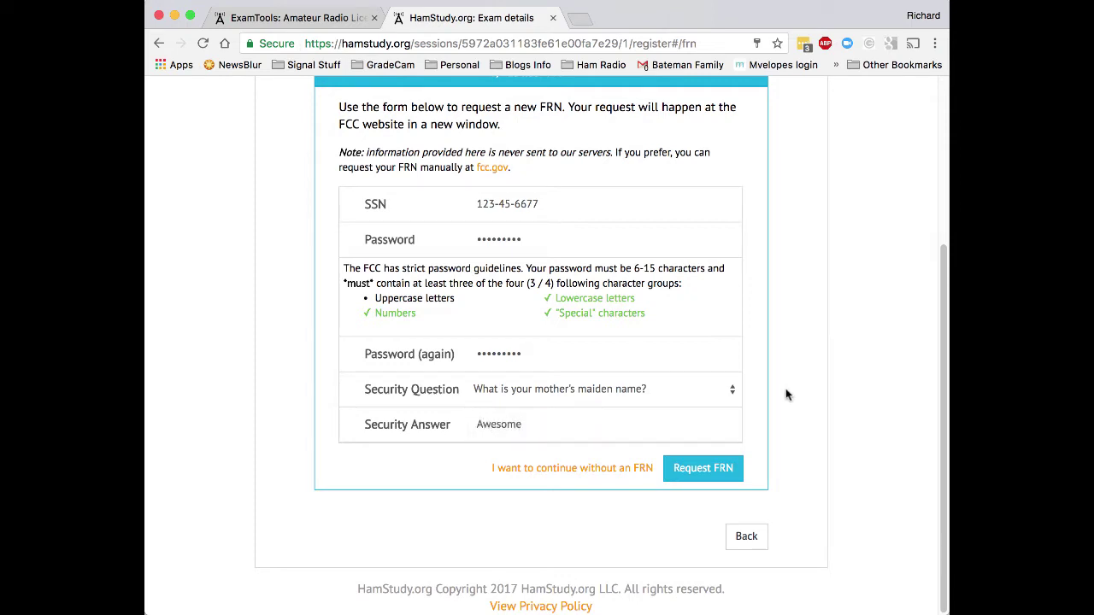
Submit the new-FRN request and scroll back to the top of the form.
click(704, 475)
scroll(766, 446, up, 1)
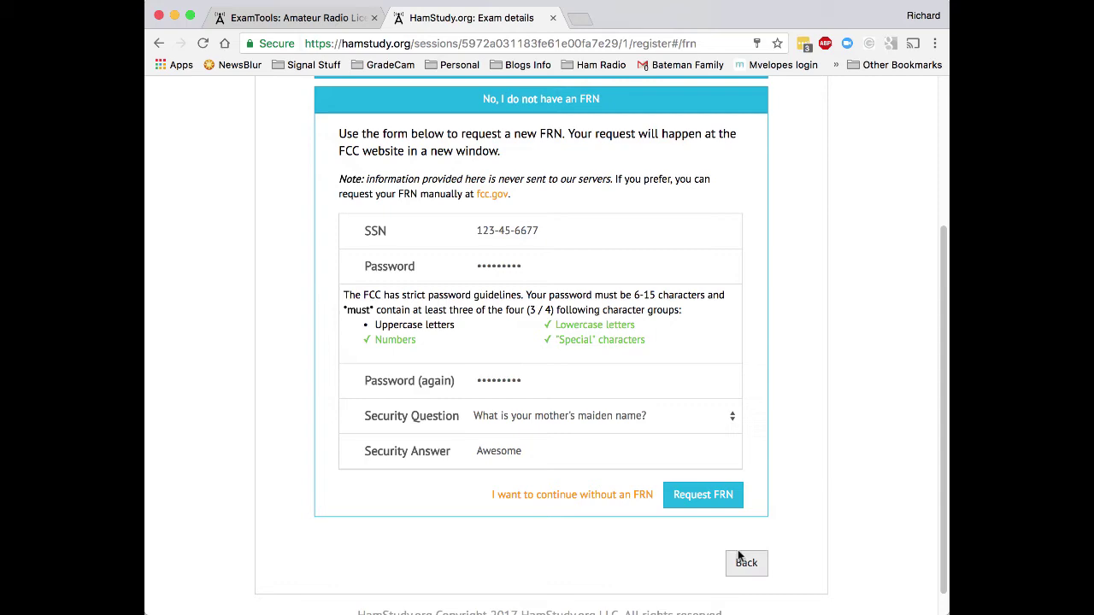
scroll(664, 543, up, 2)
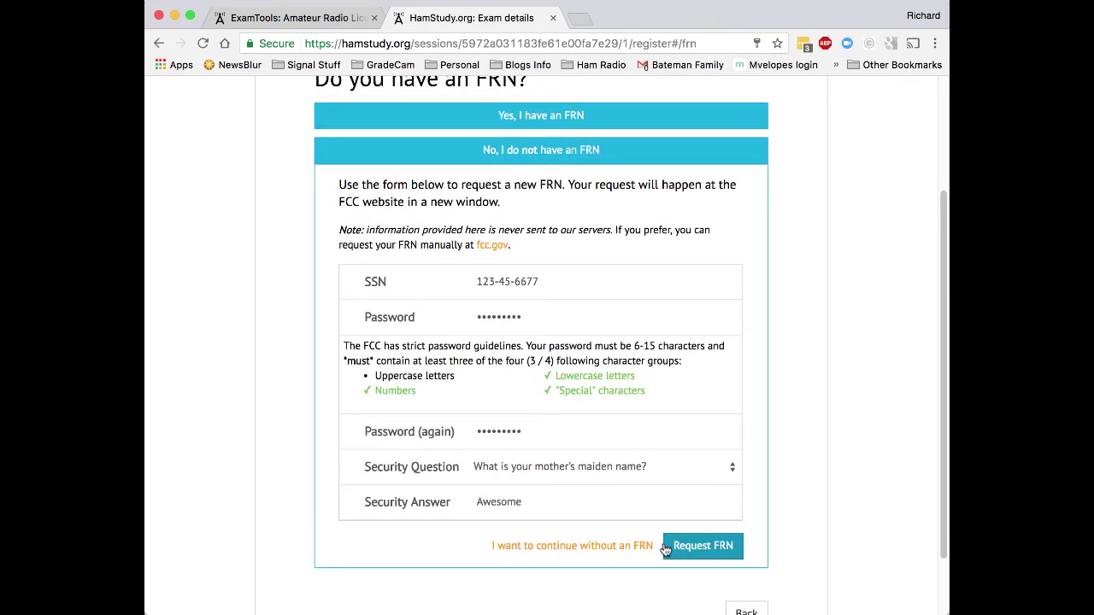
scroll(666, 550, up, 6)
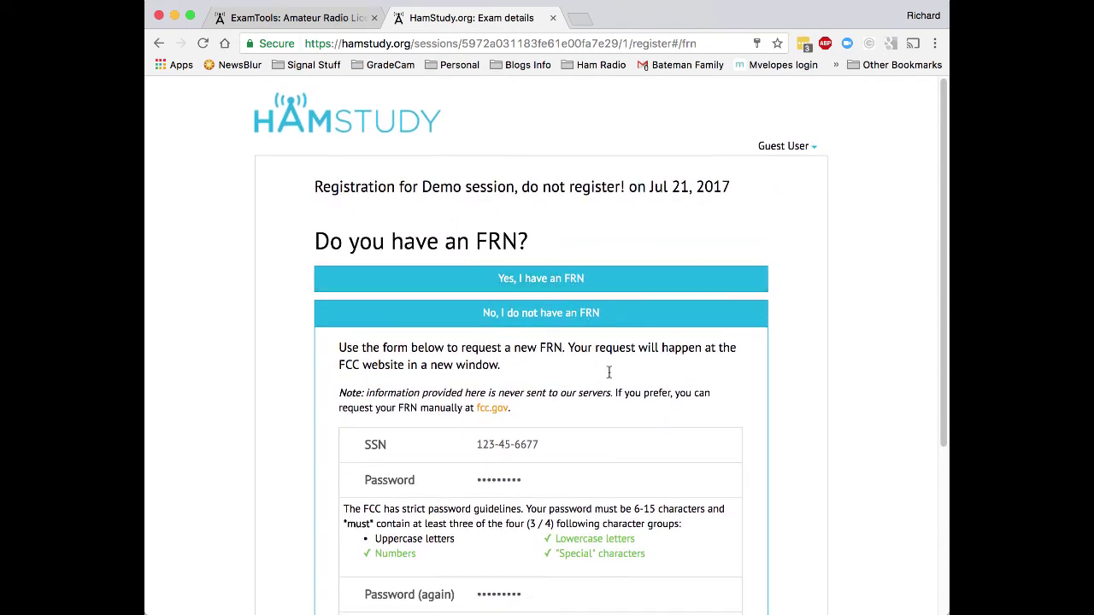
Choose 'Yes, I have an FRN' and enter the applicant's FRN.
click(554, 275)
click(497, 318)
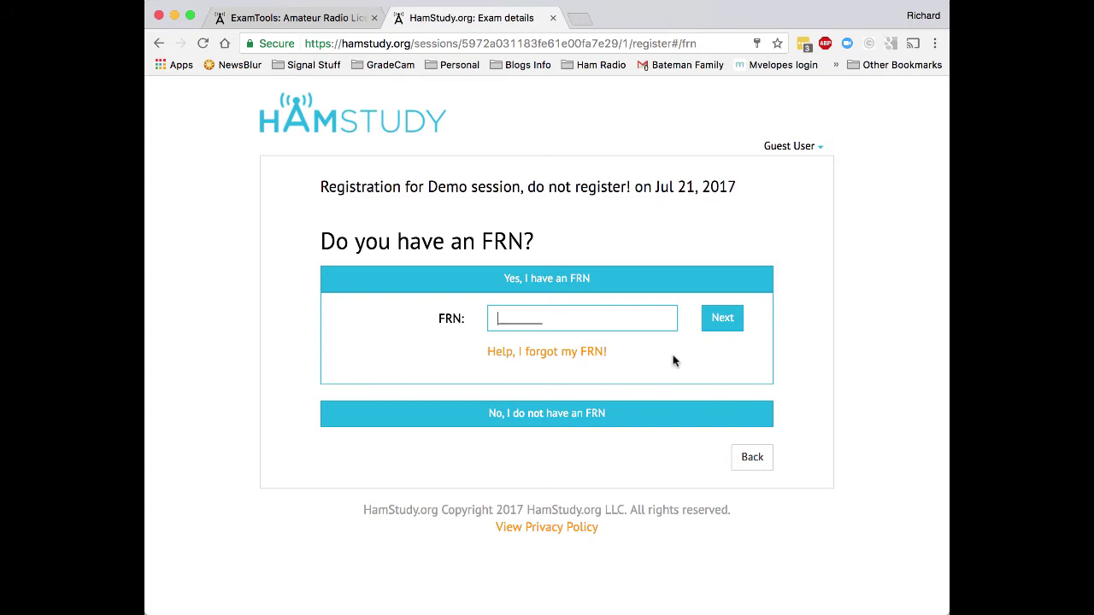
text(1234567890)
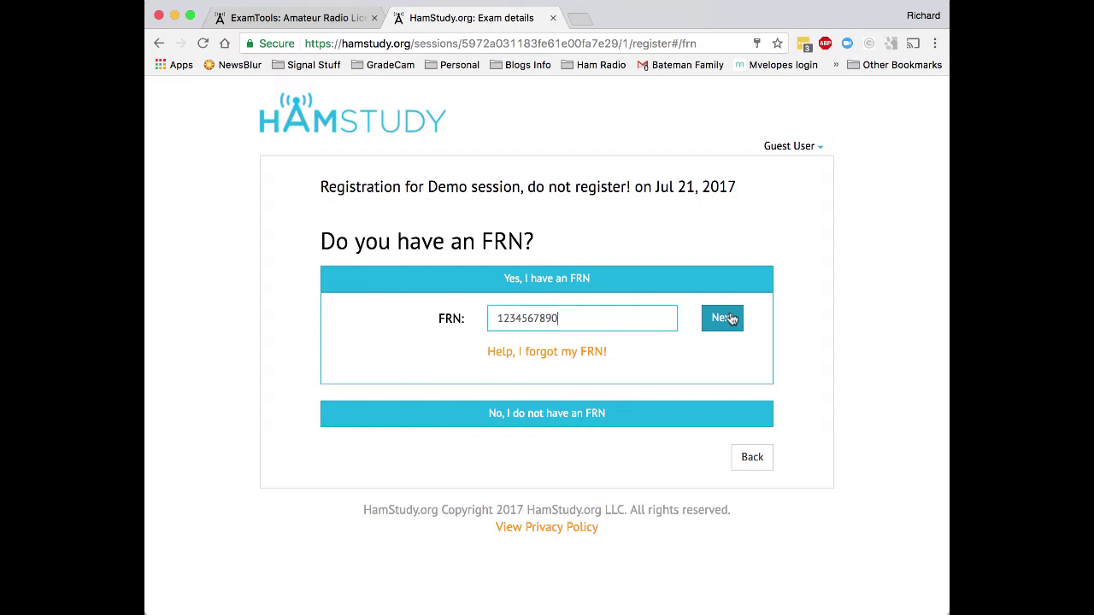
right_click(731, 318)
Continue to the registration review, dismiss Chrome's save-password offer, and scroll through the details.
click(724, 313)
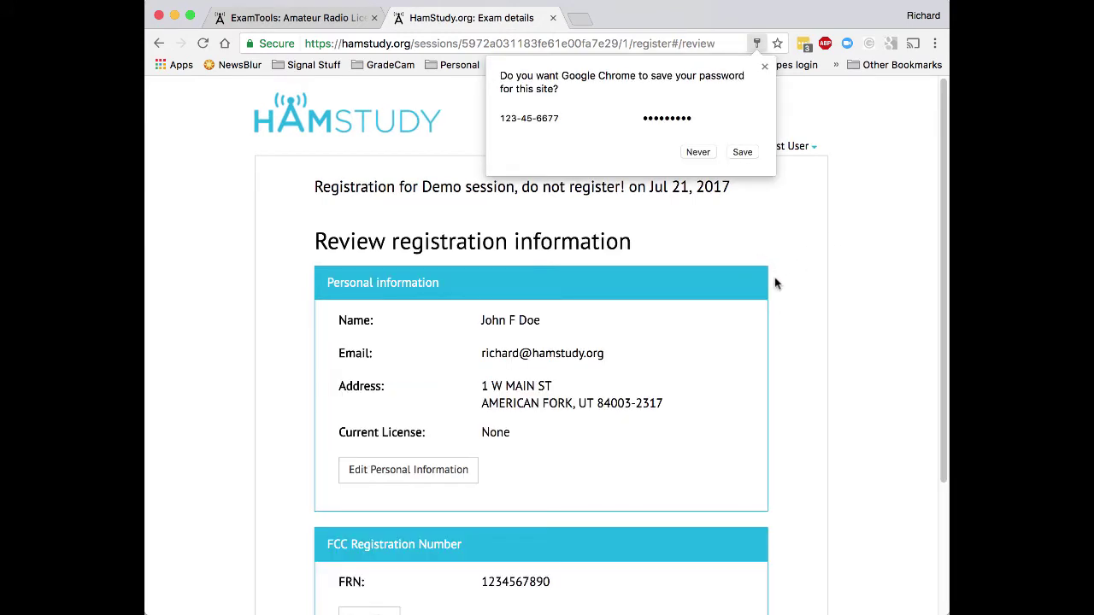
click(765, 67)
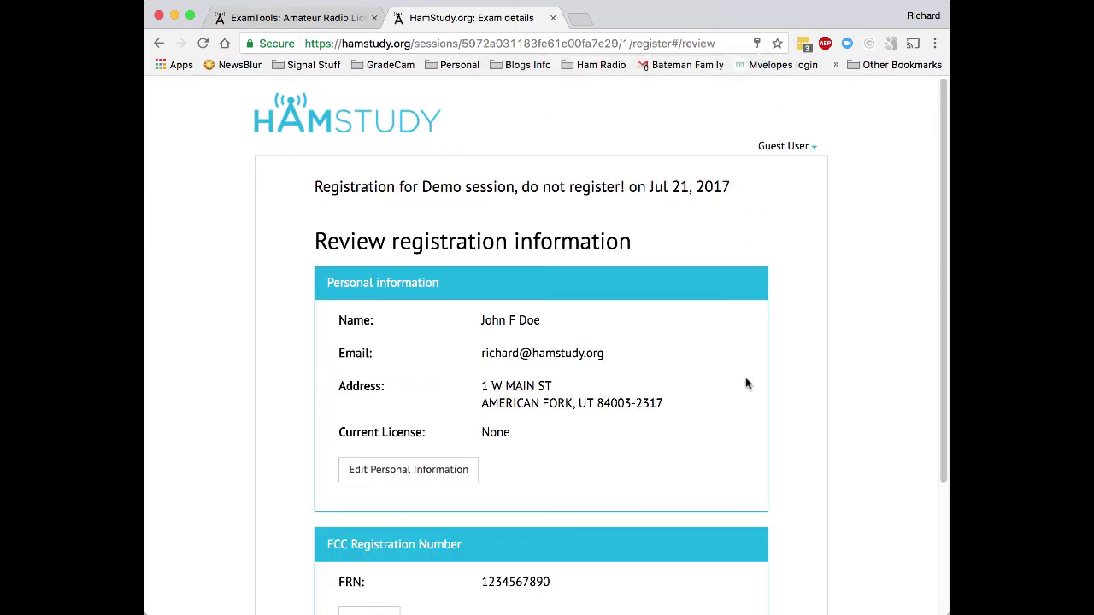
scroll(792, 386, down, 4)
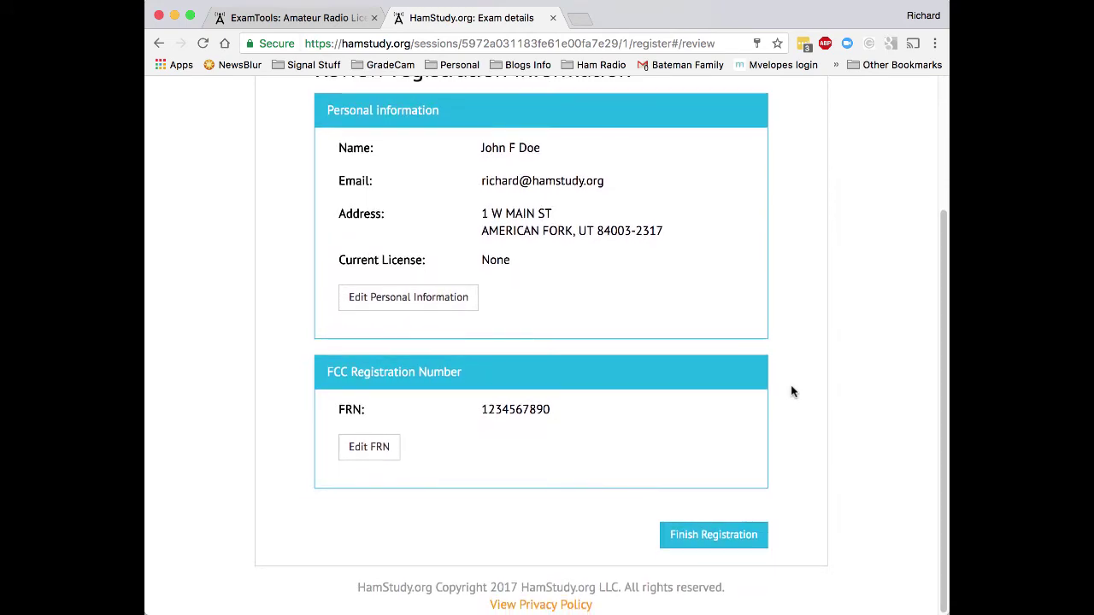
scroll(792, 391, up, 4)
scroll(791, 392, down, 3)
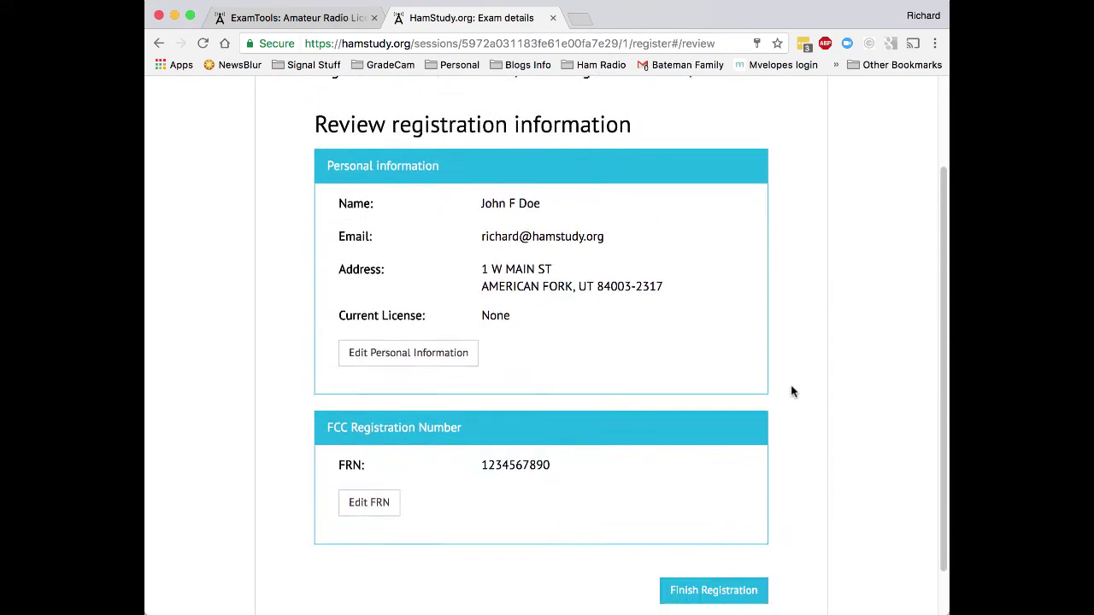
scroll(792, 392, down, 2)
scroll(792, 392, up, 2)
scroll(792, 391, down, 2)
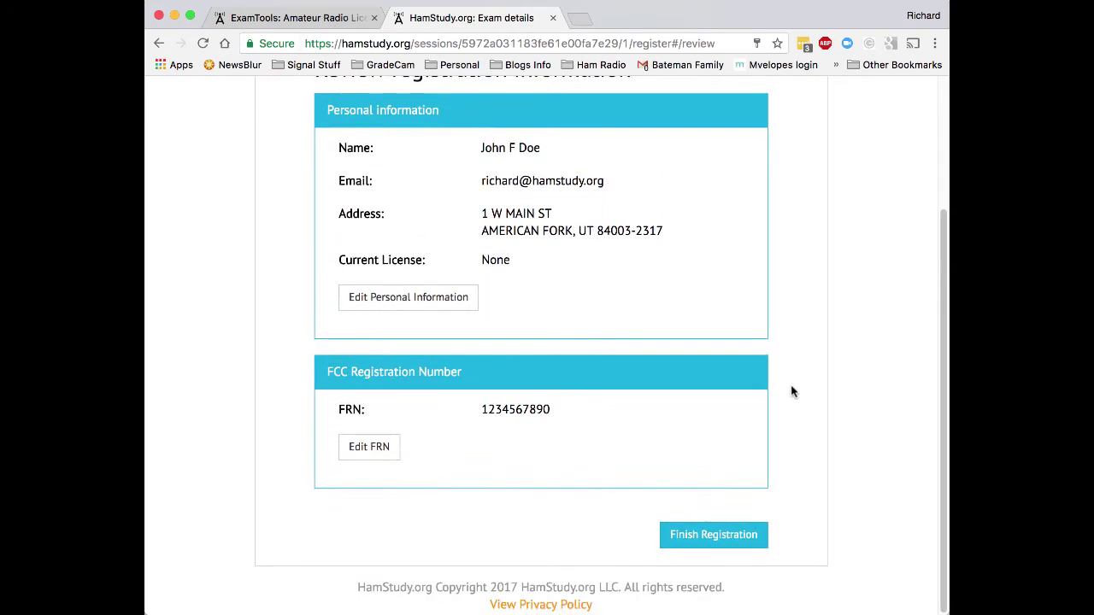
Complete the exam registration and scroll through the exam details page.
click(718, 543)
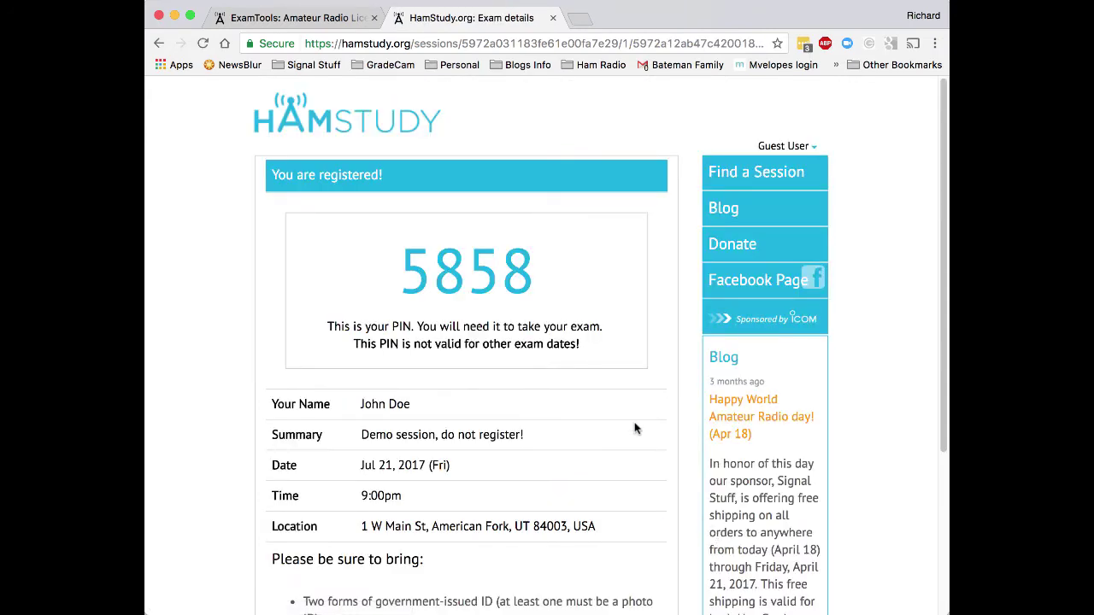
scroll(635, 429, down, 1)
scroll(635, 429, down, 3)
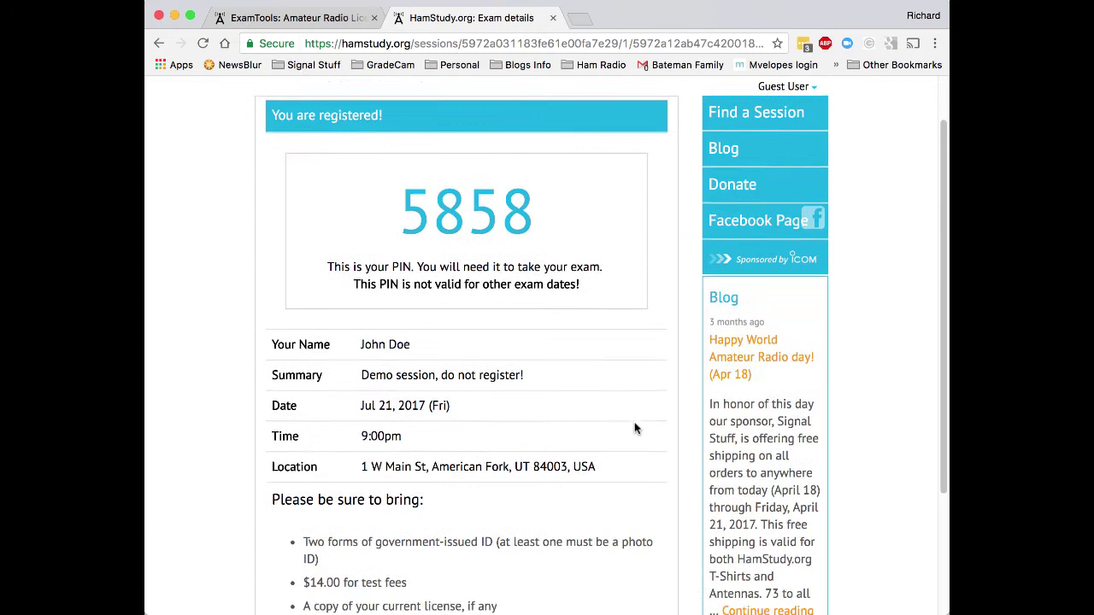
scroll(635, 429, up, 2)
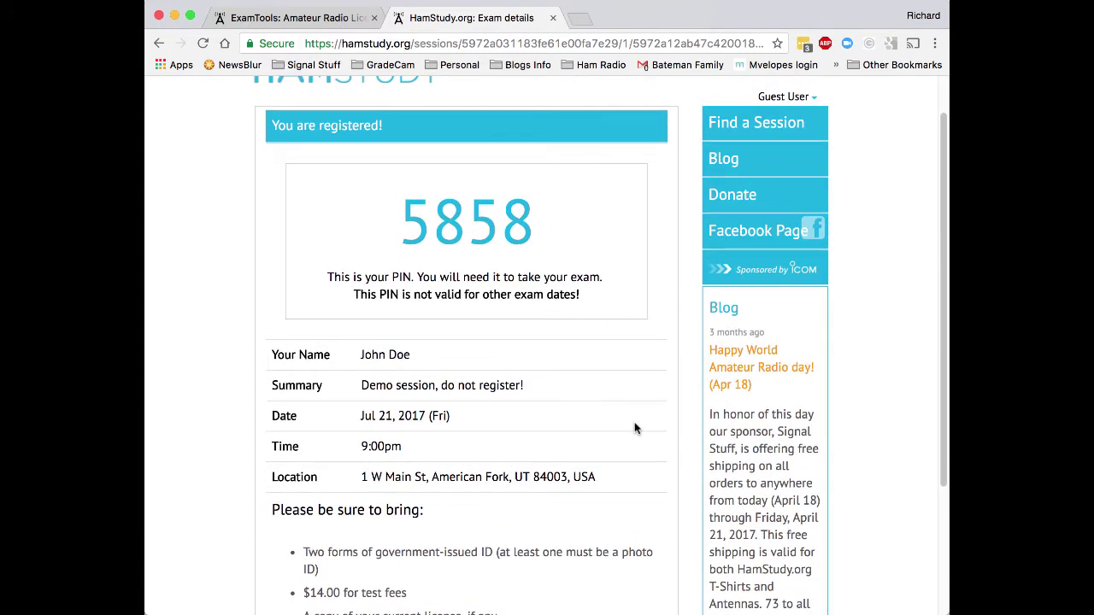
scroll(635, 428, up, 2)
scroll(635, 428, down, 4)
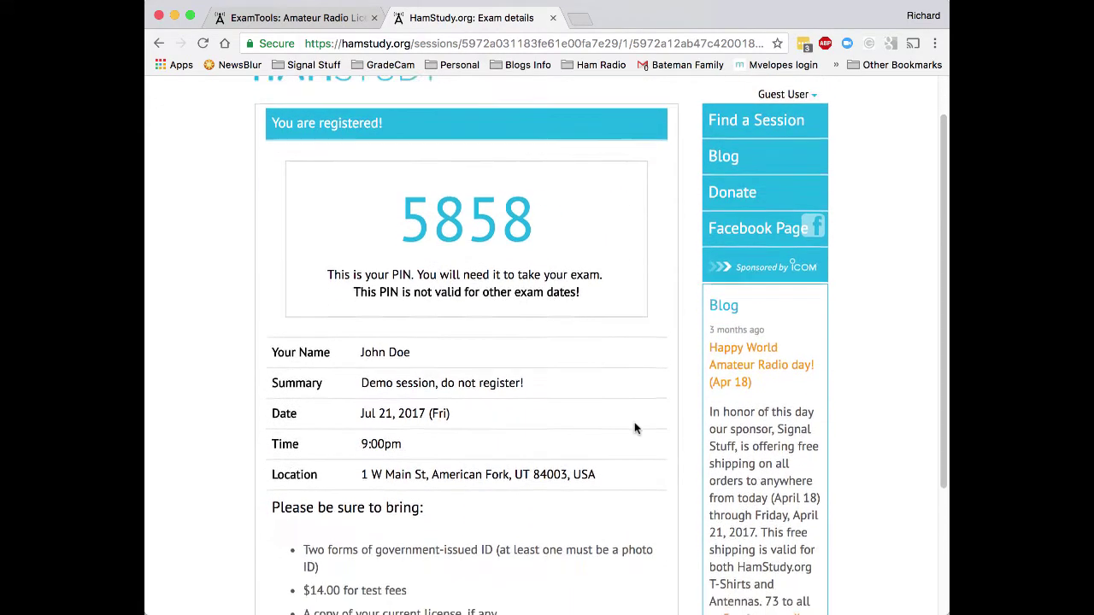
scroll(635, 428, down, 4)
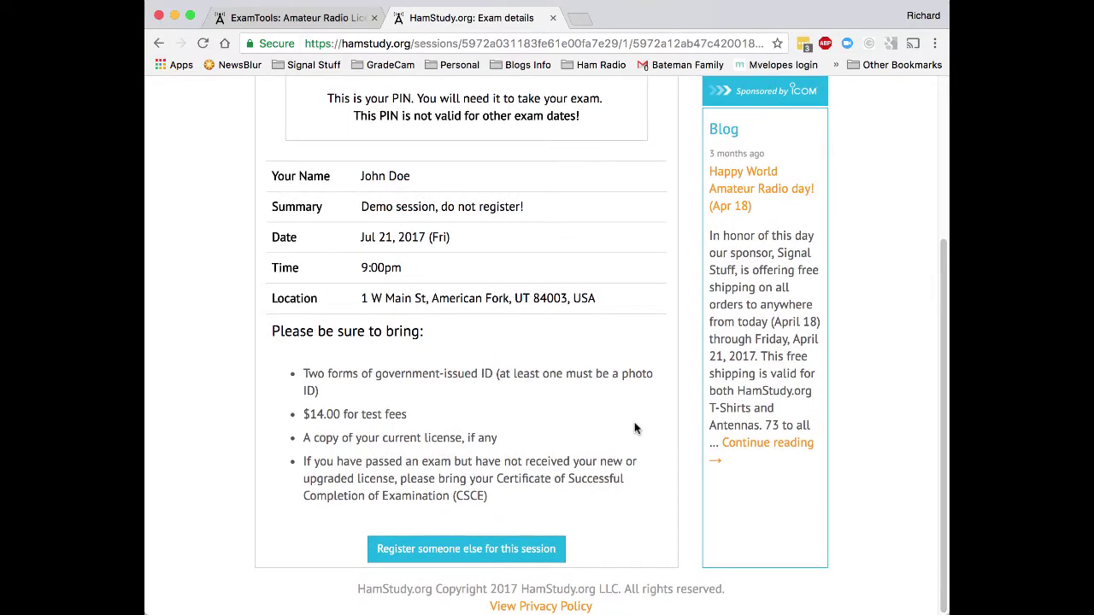
scroll(635, 429, up, 5)
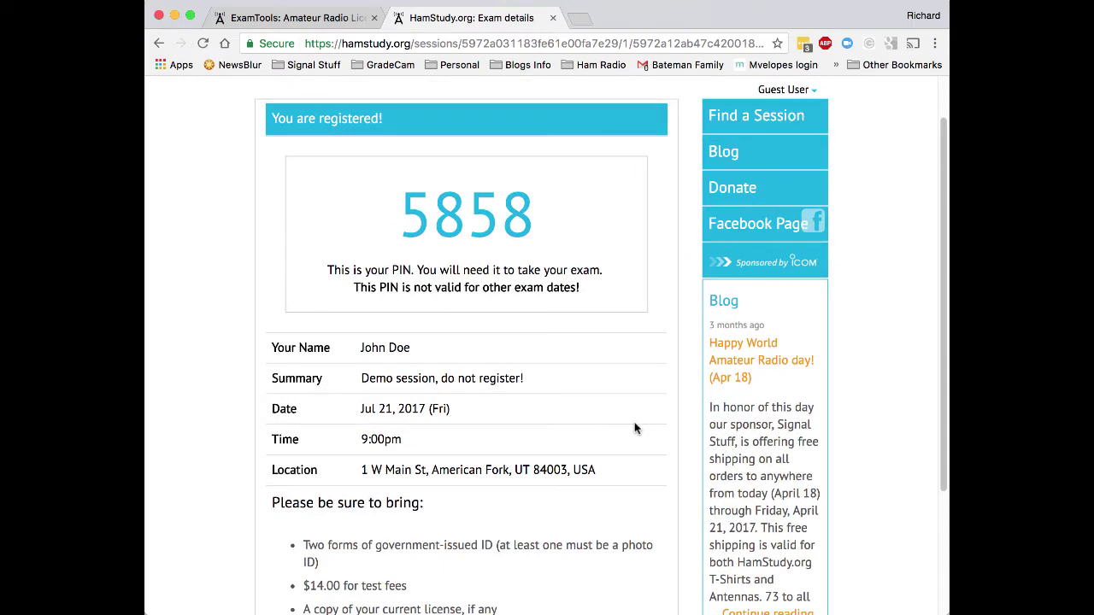
scroll(635, 447, up, 2)
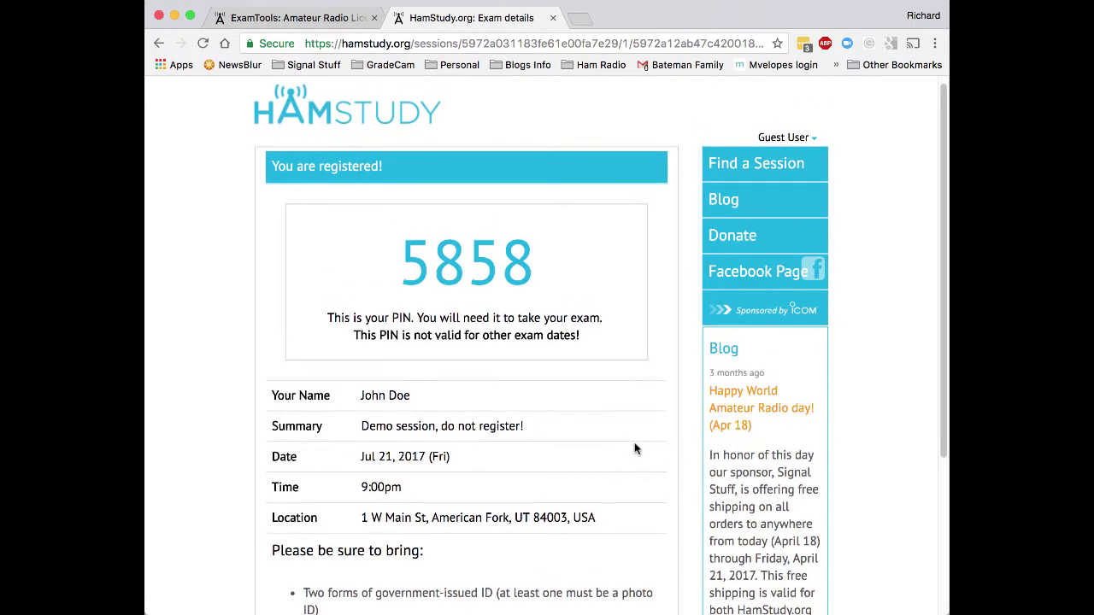
scroll(635, 447, down, 2)
Highlight the applicant's exam PIN, then close the HamStudy tab with Cmd+W.
drag(400, 210, 562, 216)
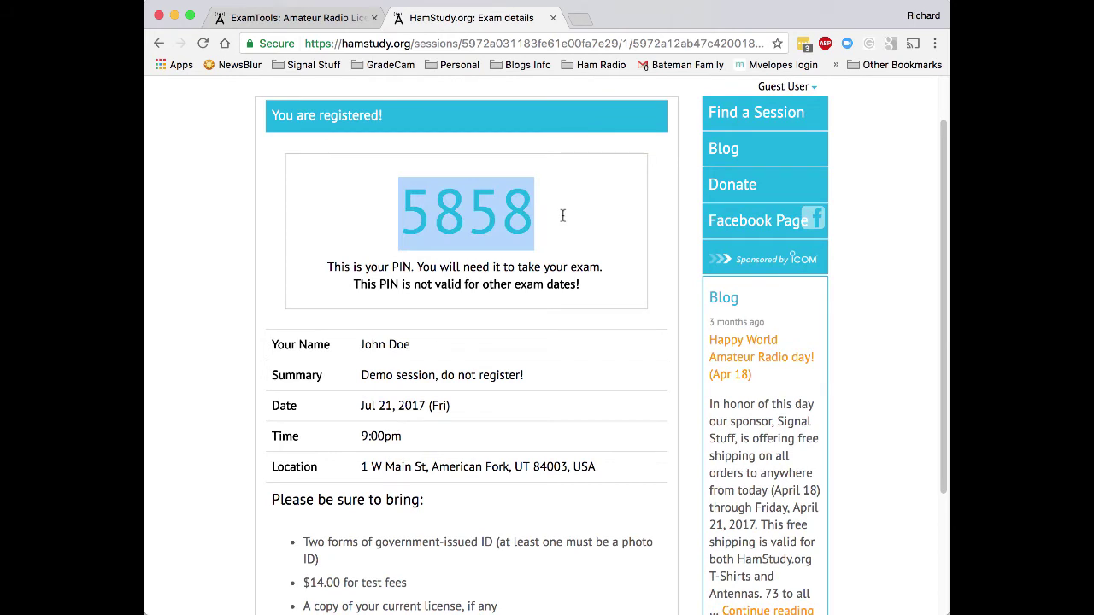
click(562, 215)
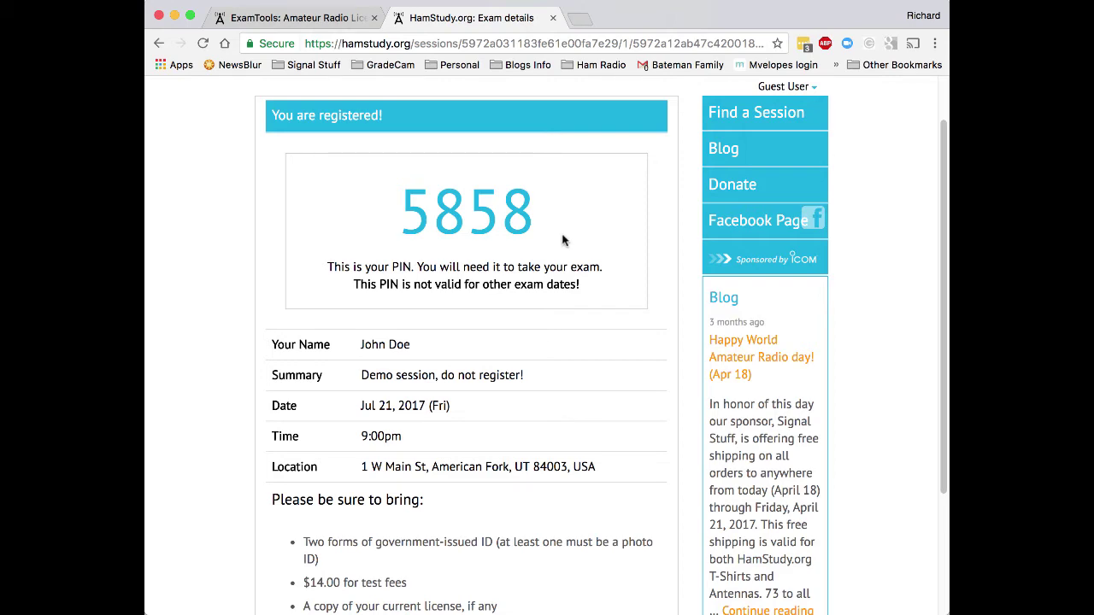
scroll(562, 237, down, 4)
scroll(561, 235, up, 6)
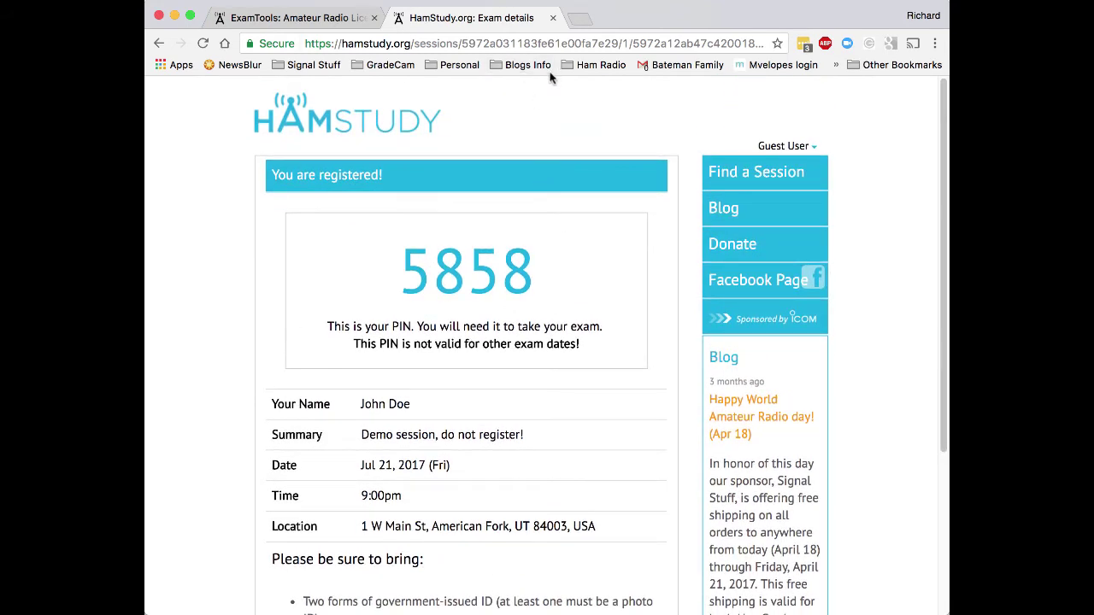
key(super+w)
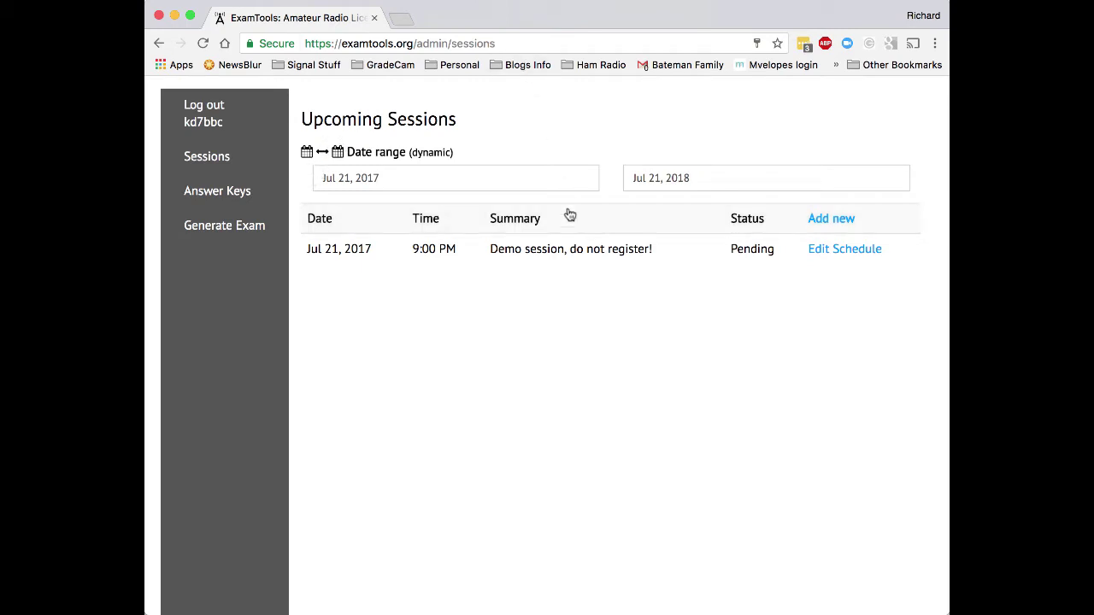
Open the Demo session, view the applicant's prefilled Form 605 PDF, then close it.
click(493, 249)
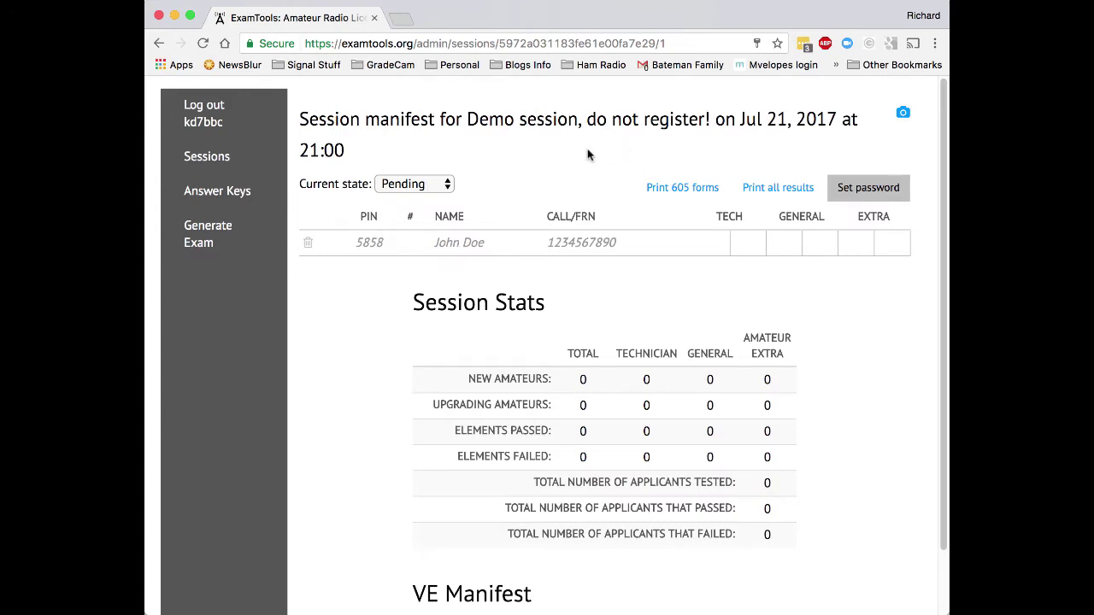
scroll(572, 299, down, 1)
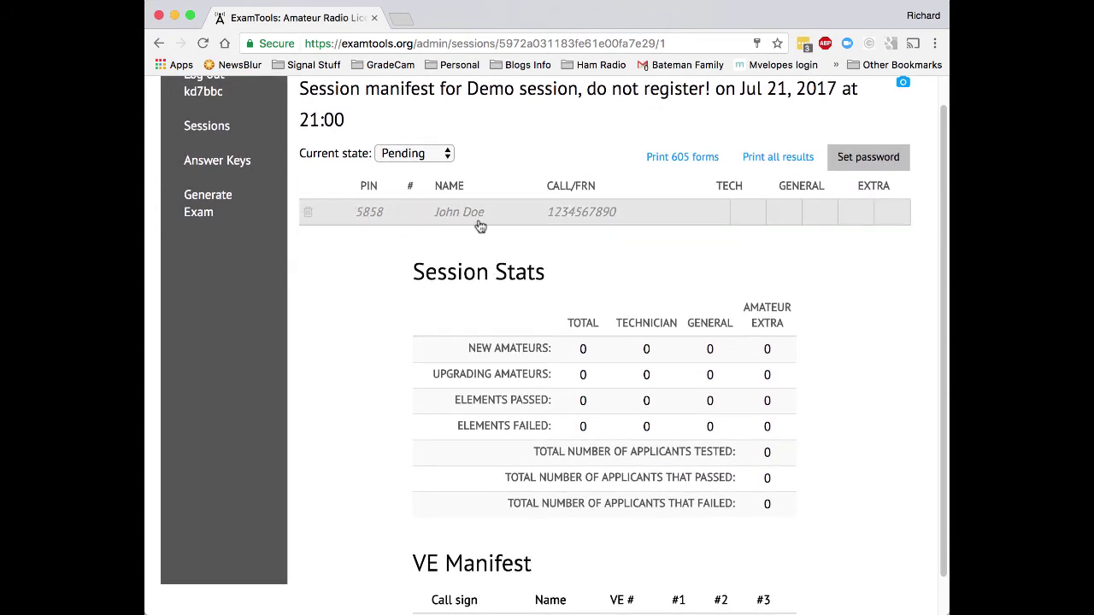
click(635, 210)
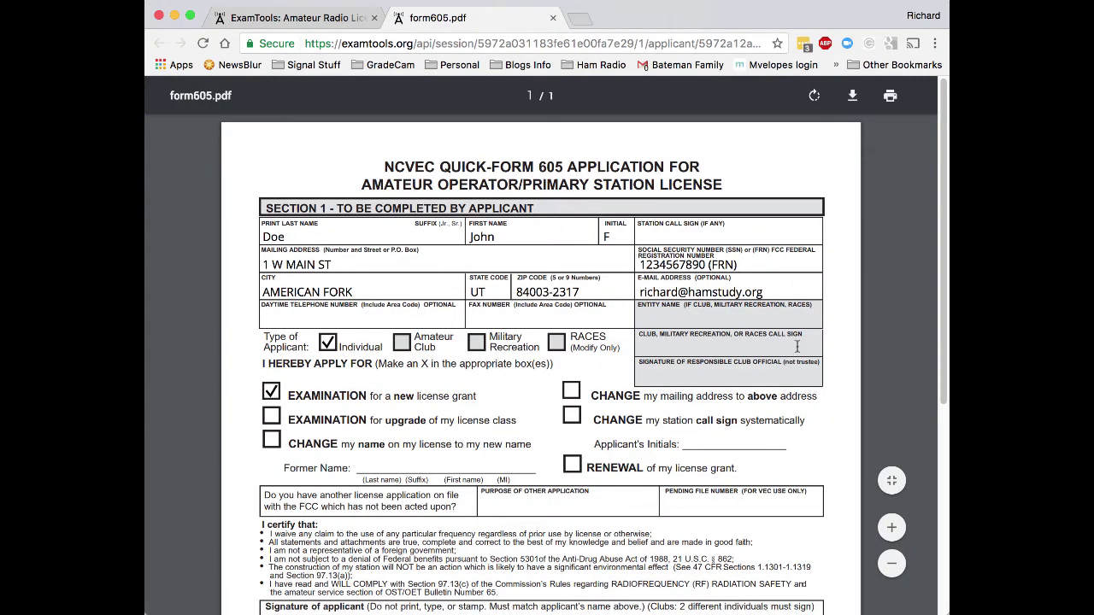
scroll(796, 346, down, 4)
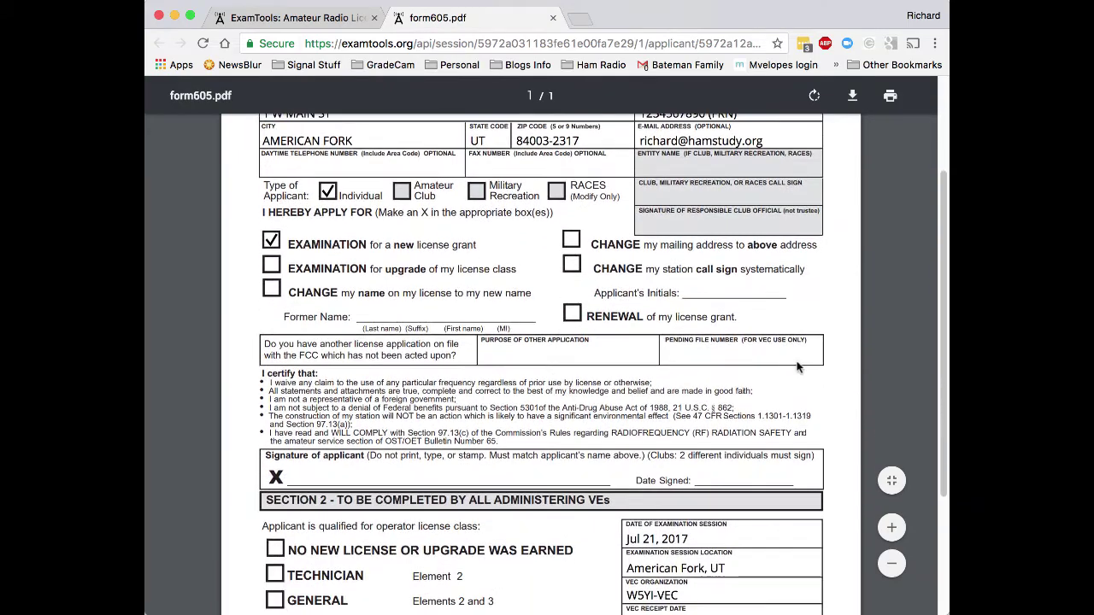
scroll(797, 367, down, 5)
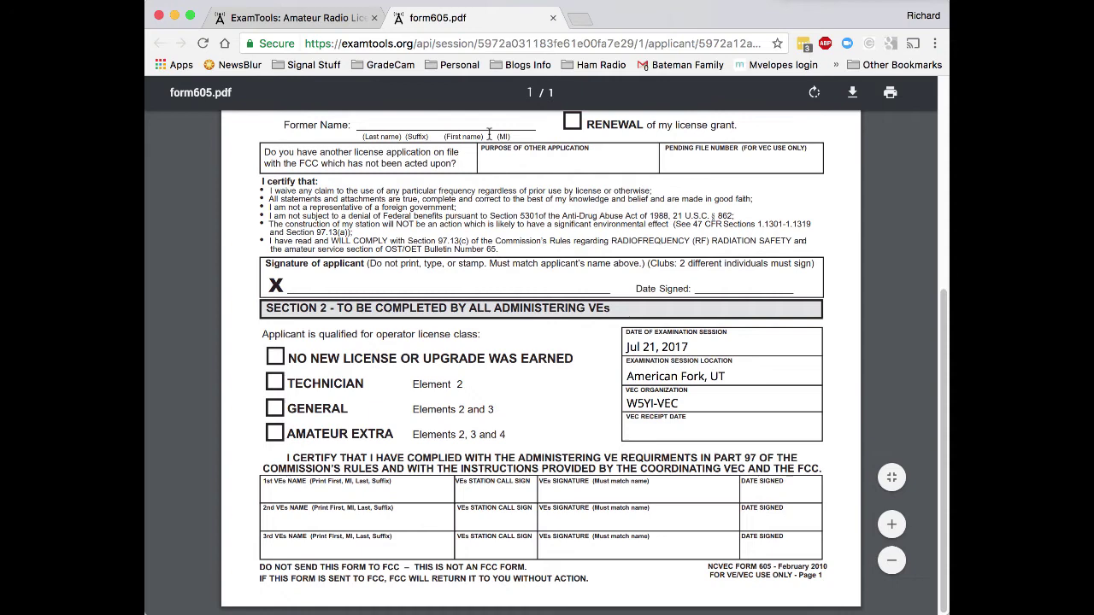
click(553, 18)
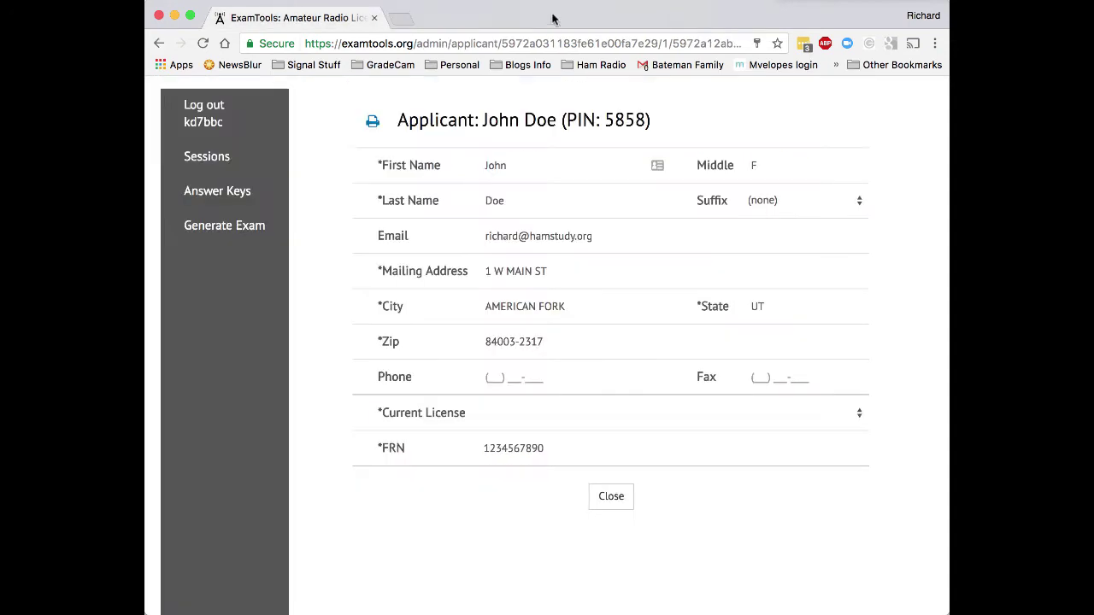
click(630, 502)
Add three volunteer examiners to the session by their call signs.
scroll(652, 560, down, 2)
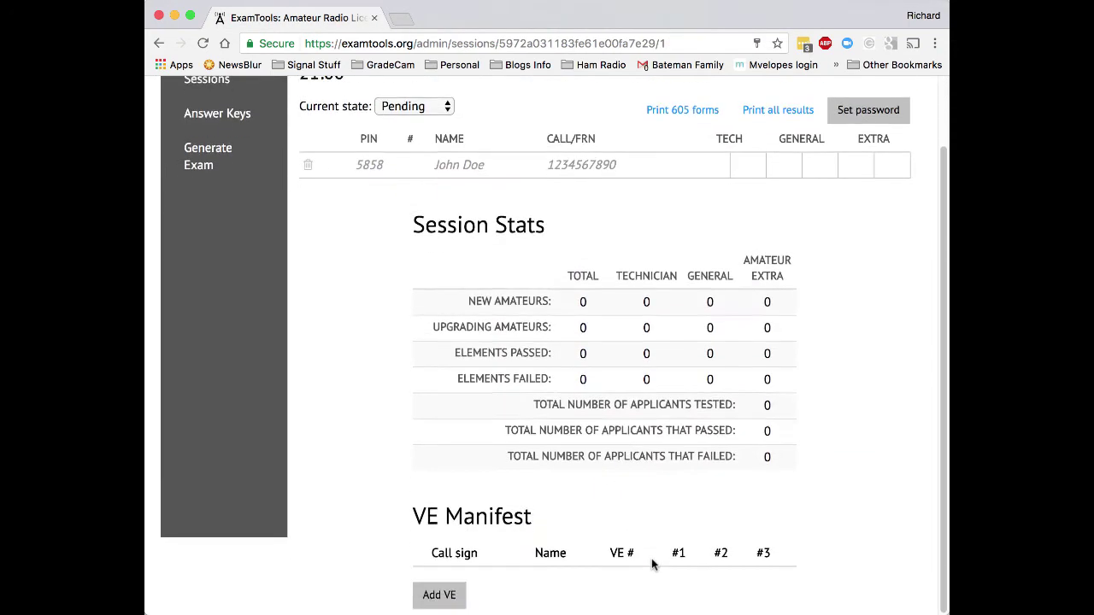
scroll(522, 313, up, 2)
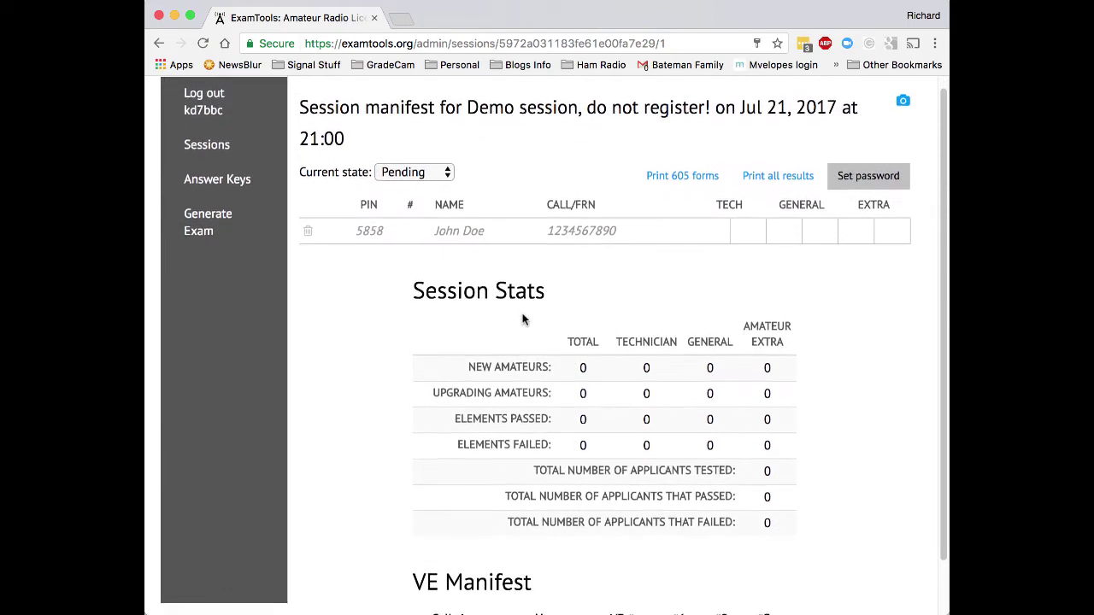
scroll(522, 320, down, 2)
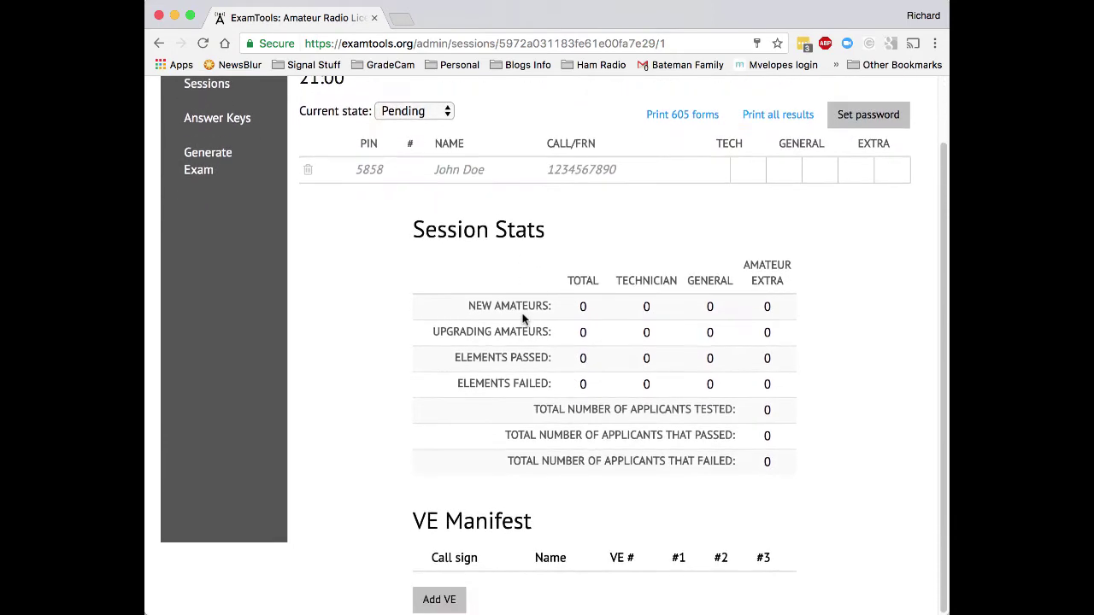
click(440, 602)
text(KD7BBC)
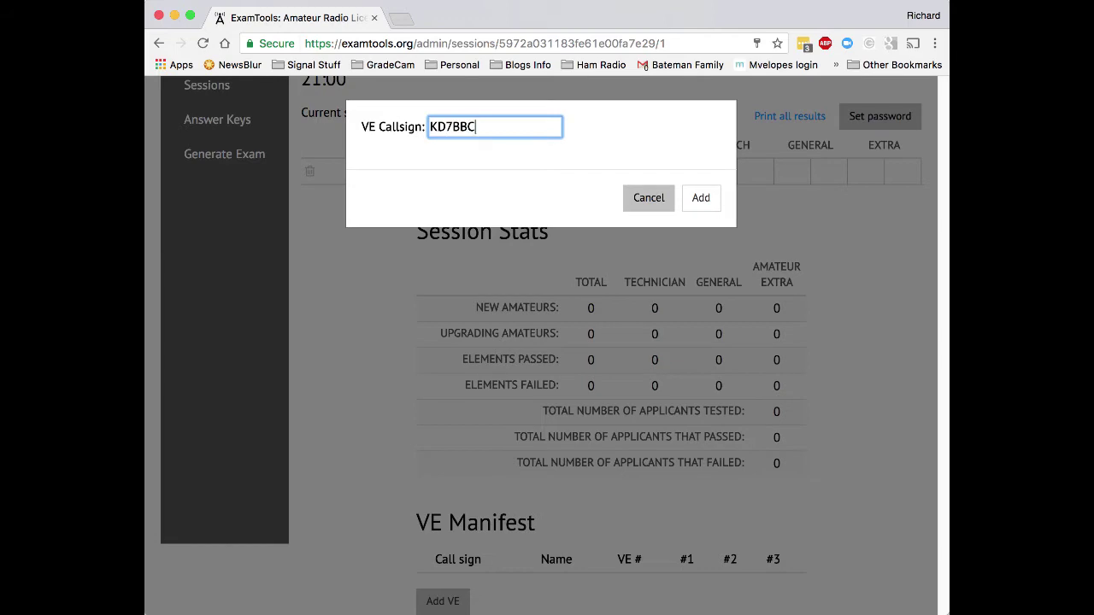
key(Return)
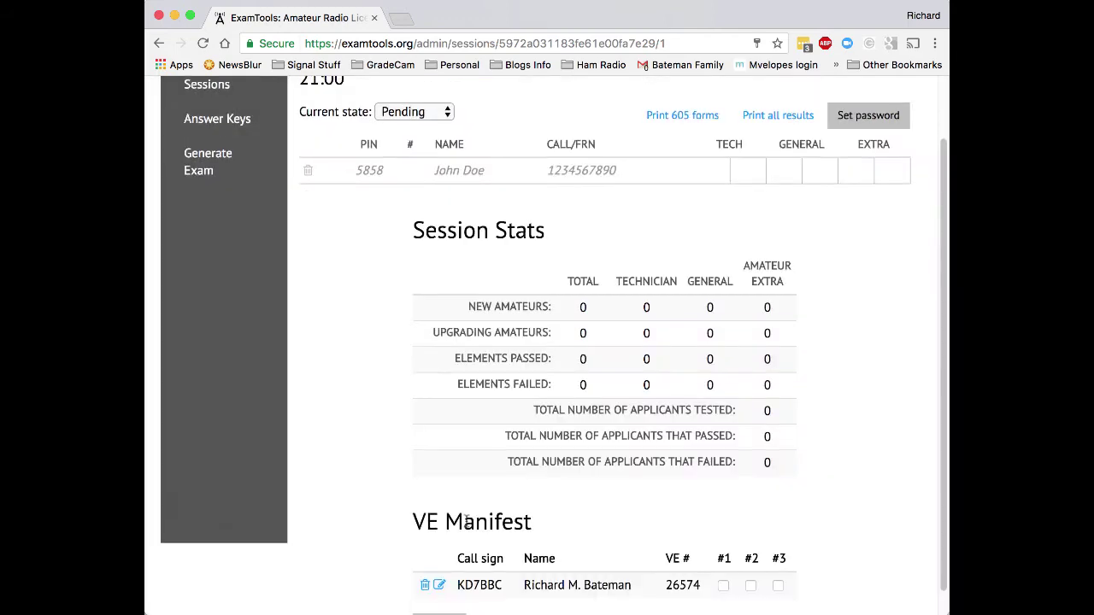
scroll(440, 599, down, 1)
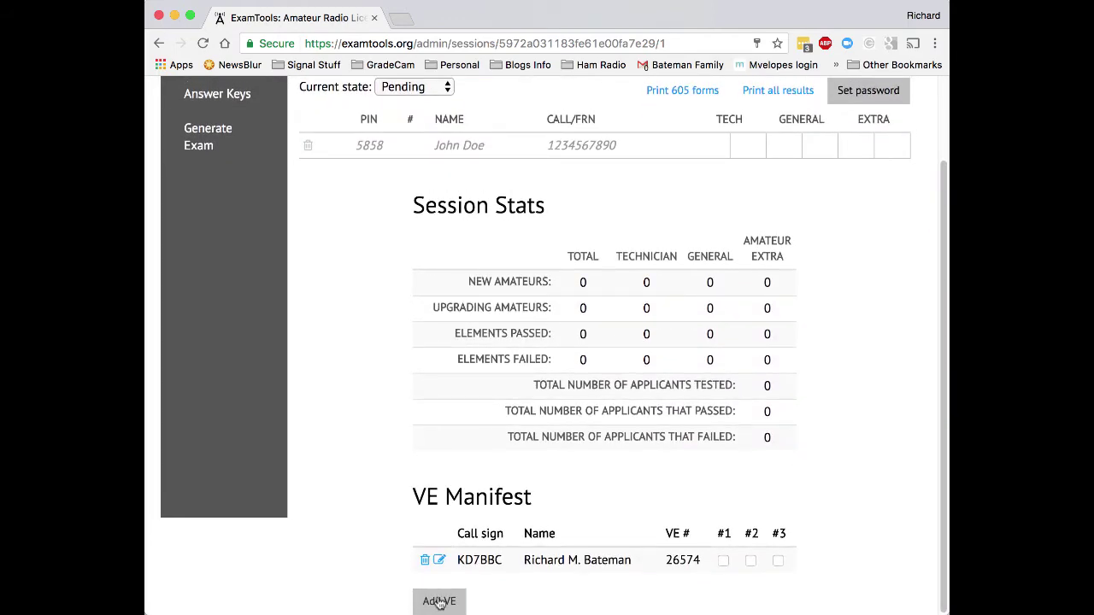
click(440, 602)
text(NV7V)
key(Return)
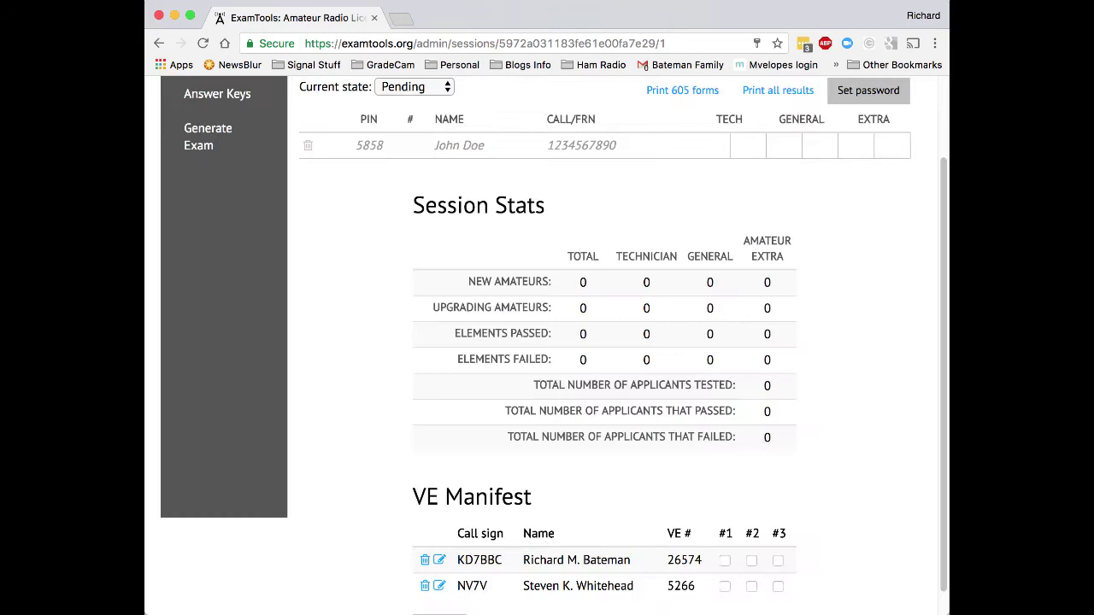
scroll(453, 562, down, 1)
click(452, 601)
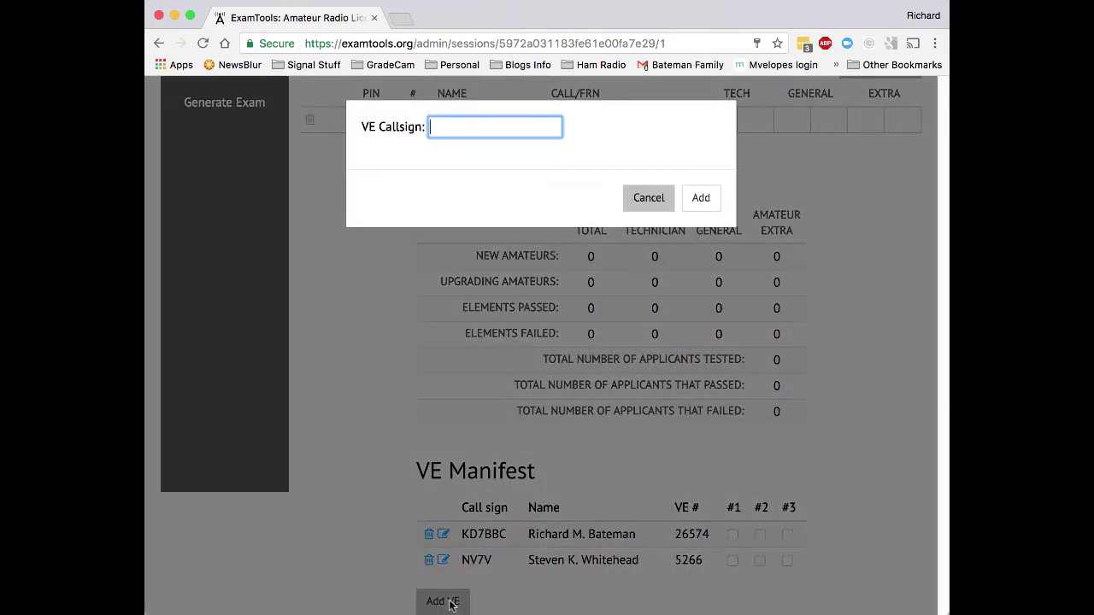
text(AC7DM)
key(Return)
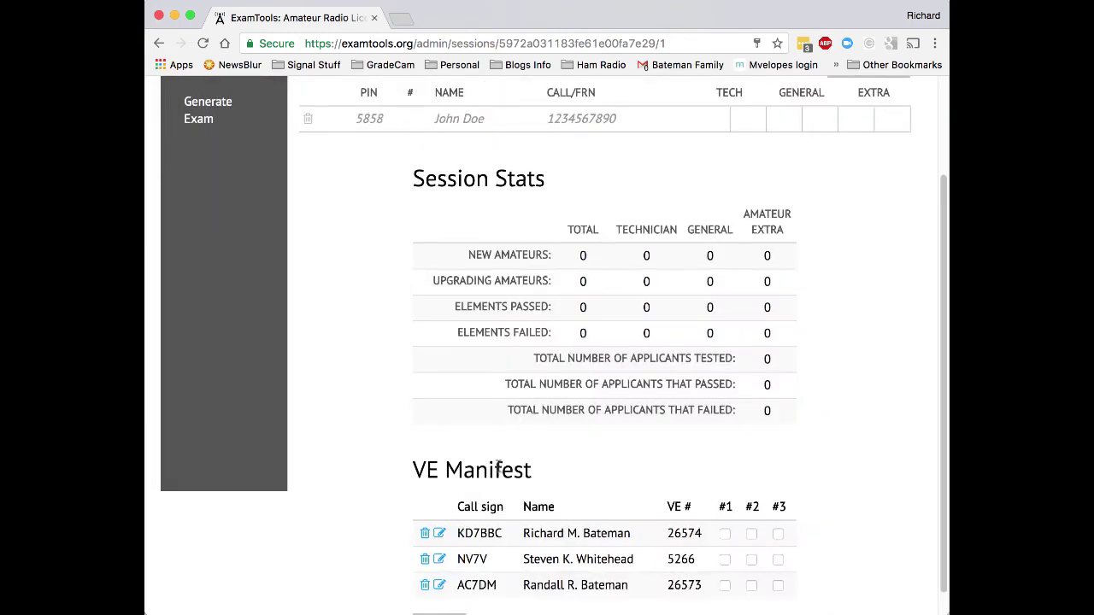
Mark the second and third examiners as VE #2 and #3 and check Form 605's VE rows.
scroll(547, 448, down, 1)
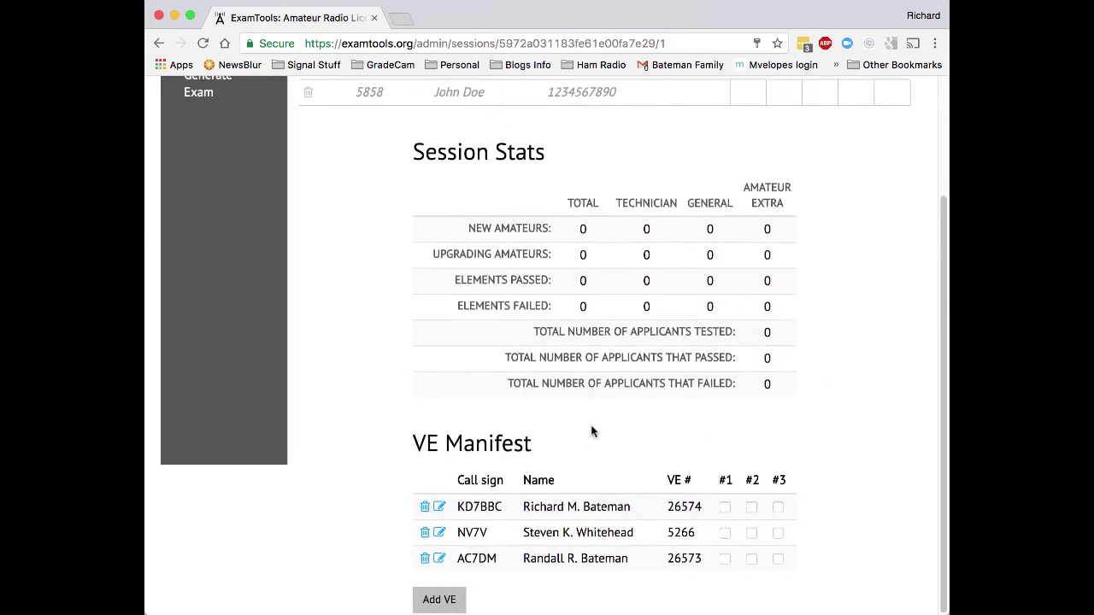
click(751, 535)
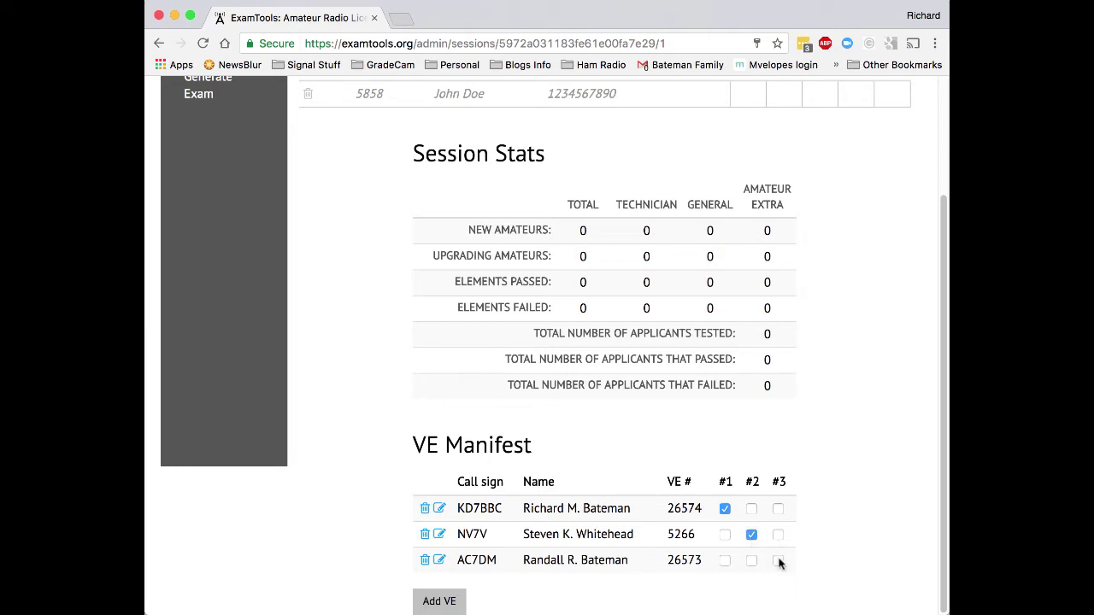
click(777, 561)
scroll(796, 303, up, 5)
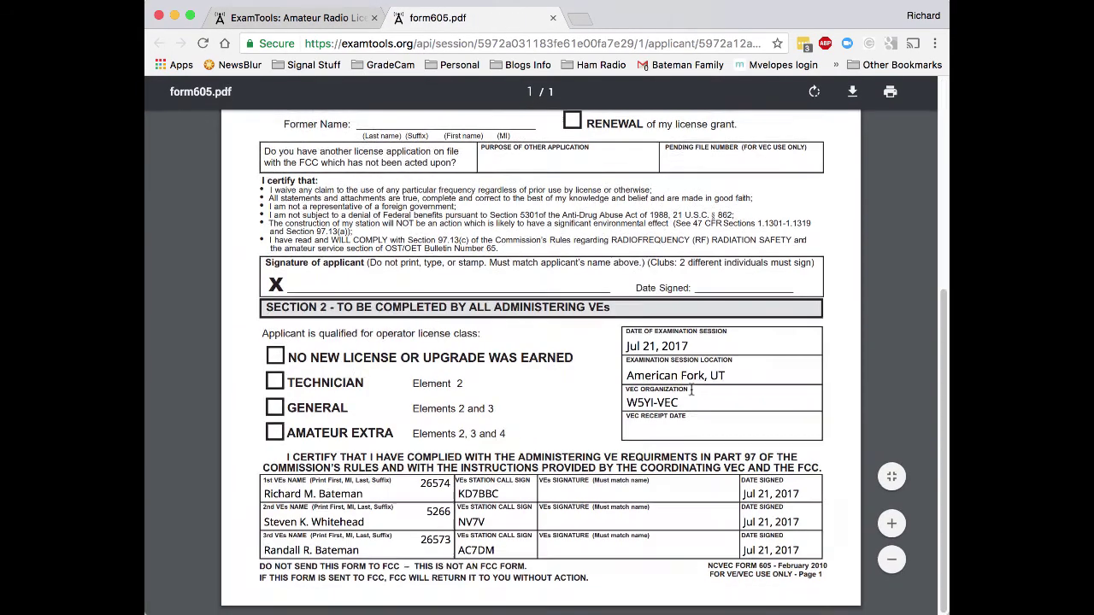
drag(265, 490, 799, 556)
click(799, 554)
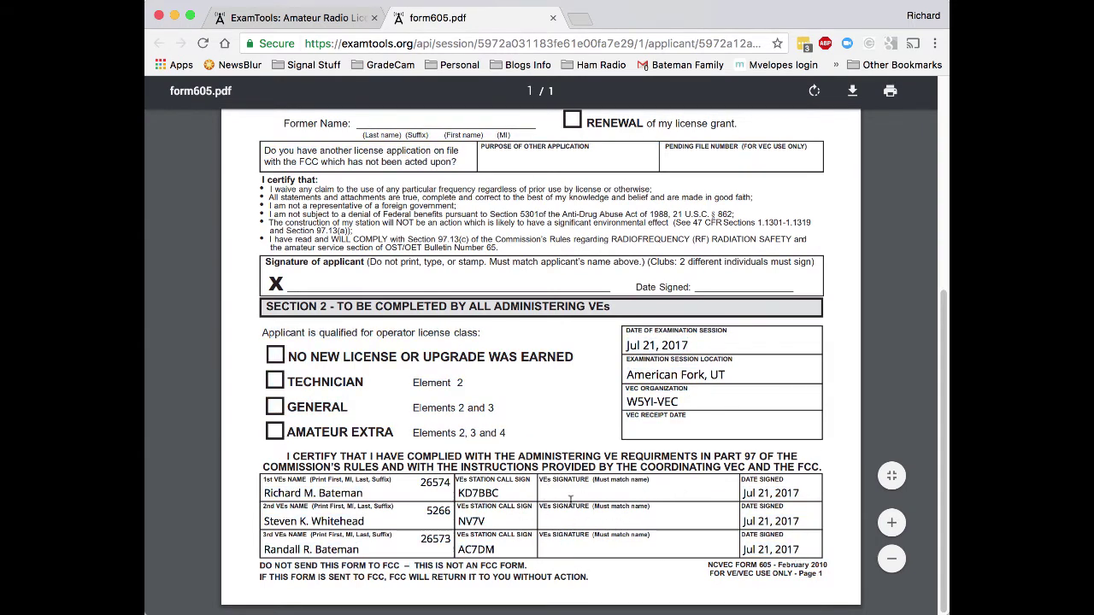
Close the Form 605 PDF and set the session state to In Progress.
key(super+w)
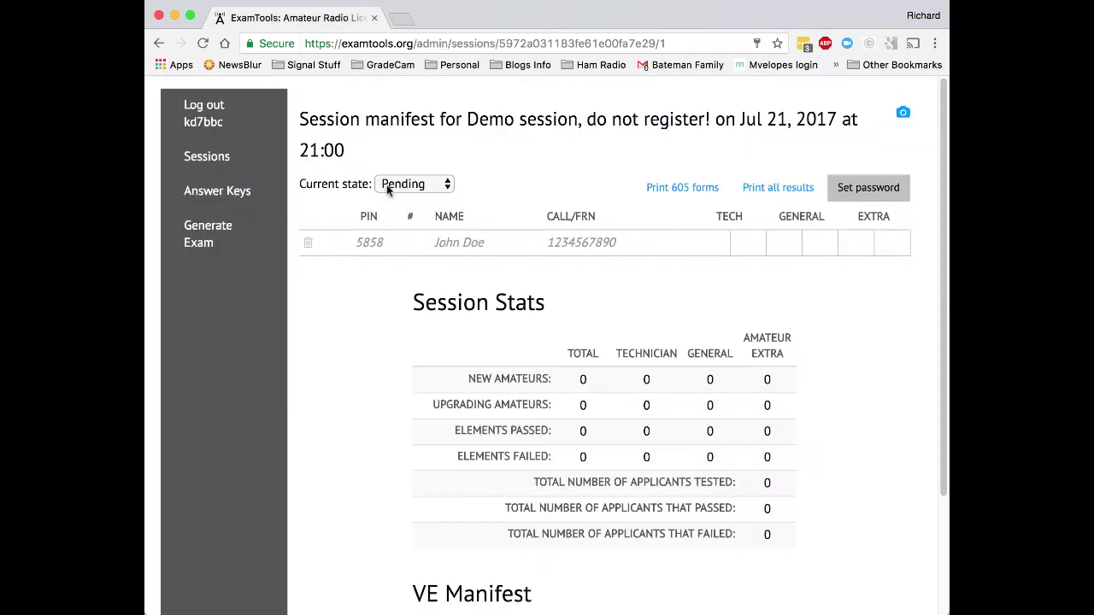
click(429, 186)
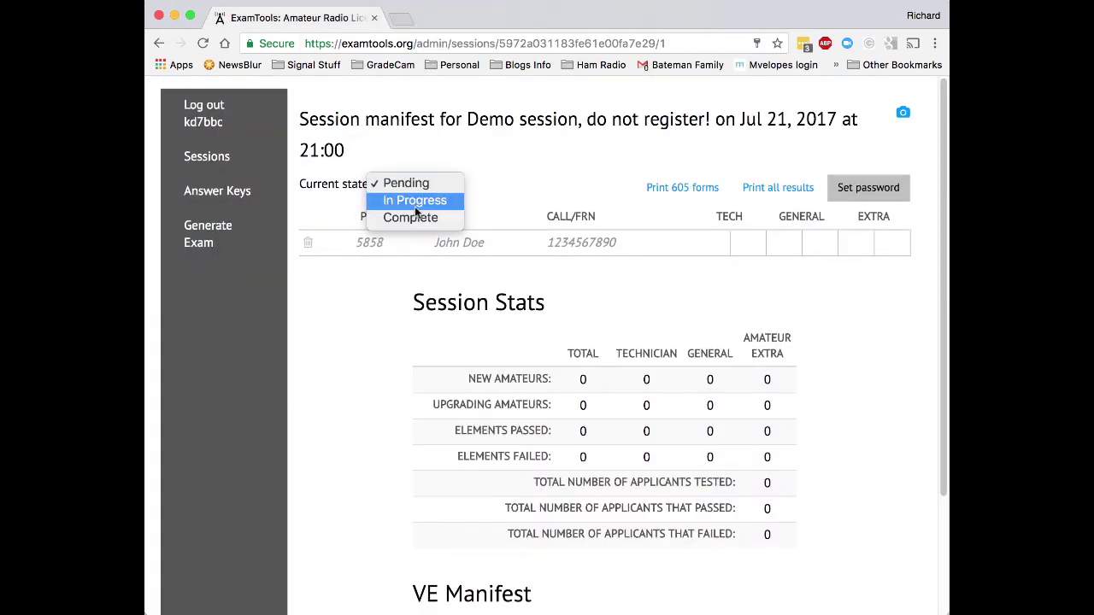
click(416, 205)
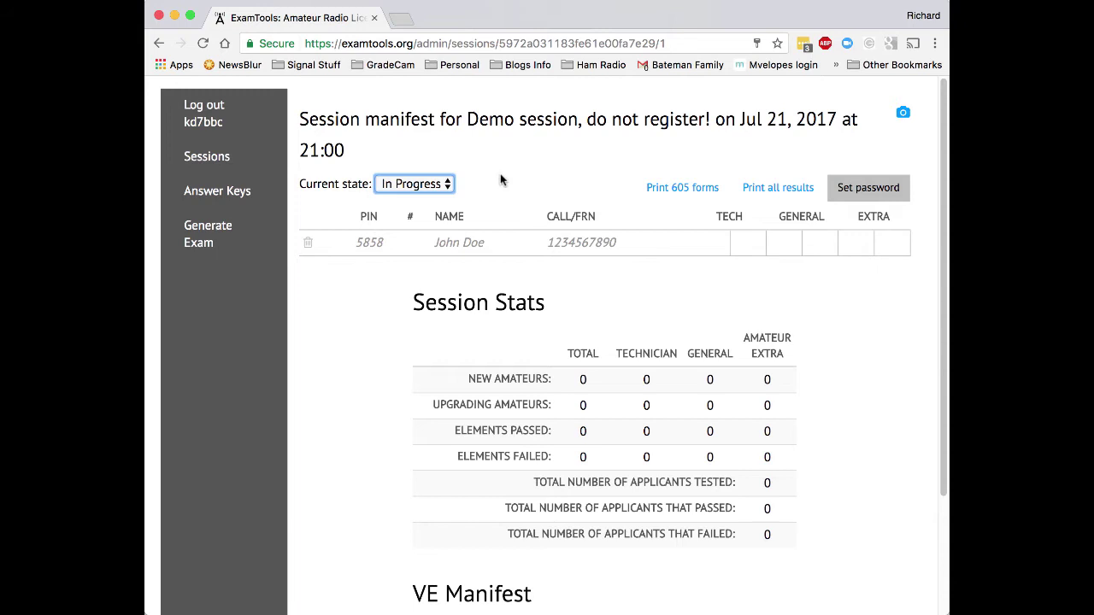
Set and save a session password, then scroll the session manifest.
click(880, 190)
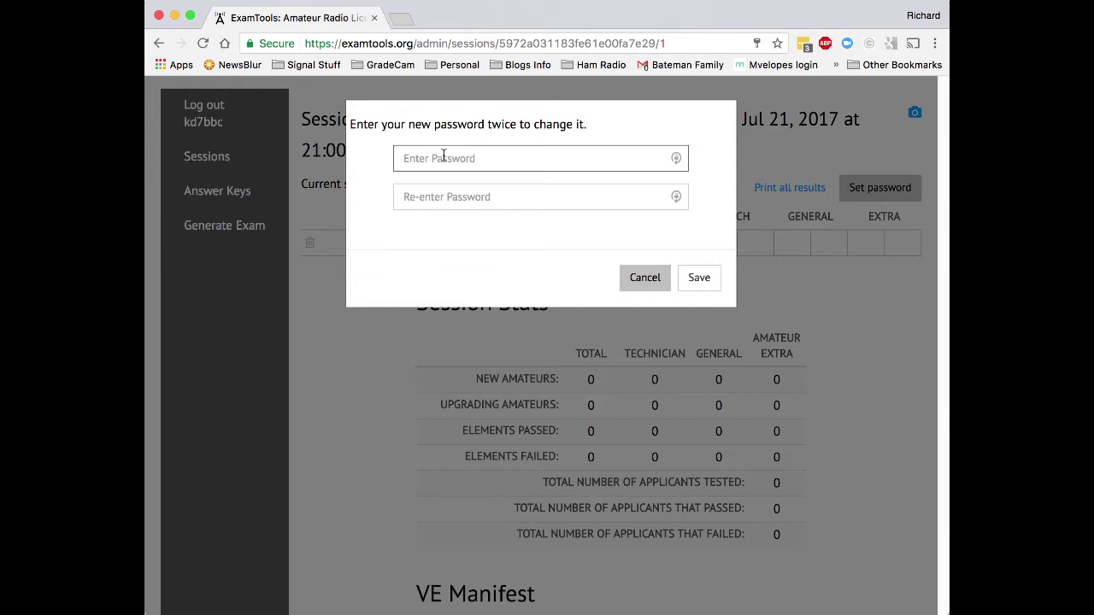
text(****)
key(Tab)
text(********)
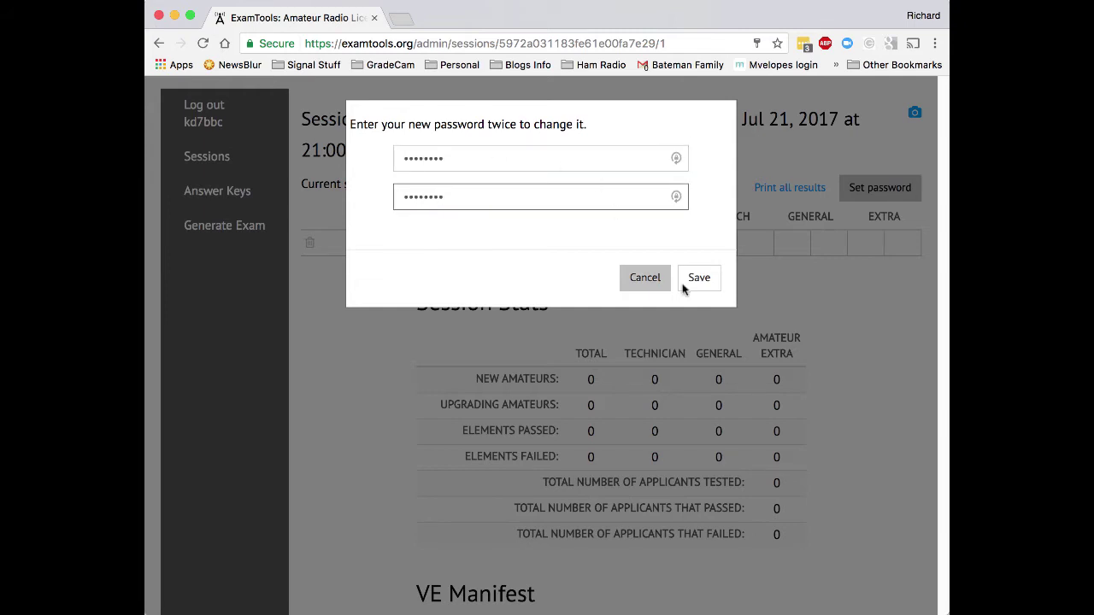
click(699, 278)
scroll(617, 393, down, 3)
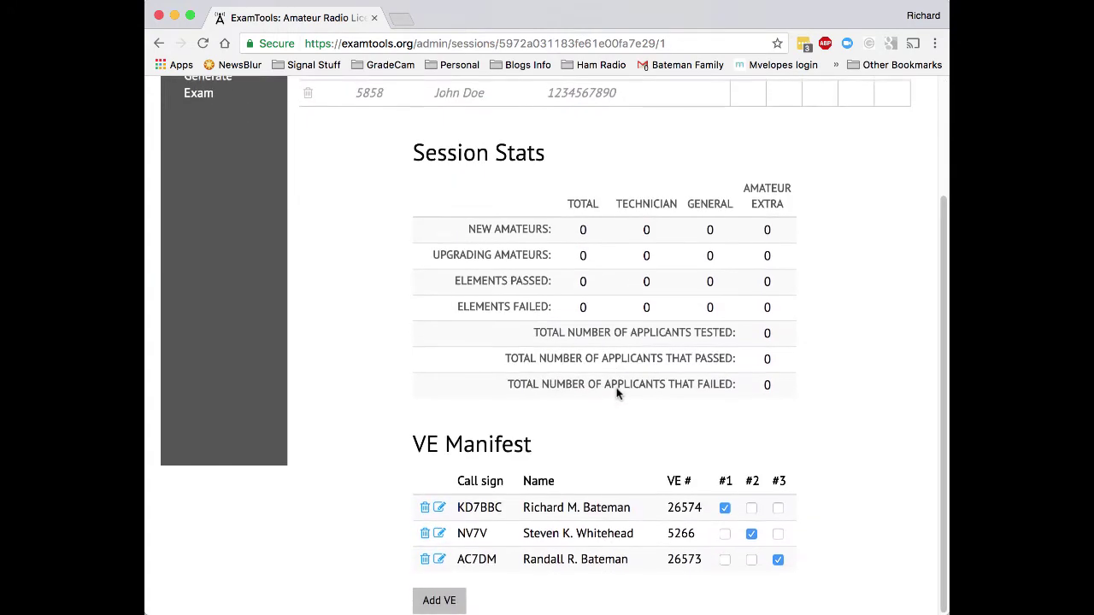
scroll(617, 393, up, 3)
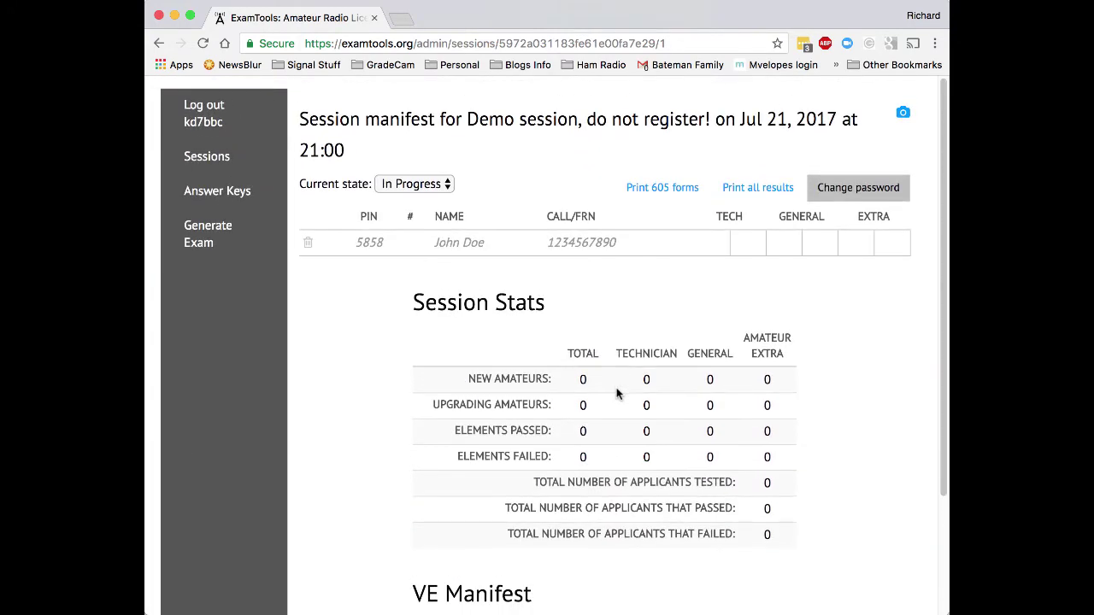
Open an incognito window at the top-left and load examtools.org.
key(super+shift+n)
drag(670, 29, 654, 20)
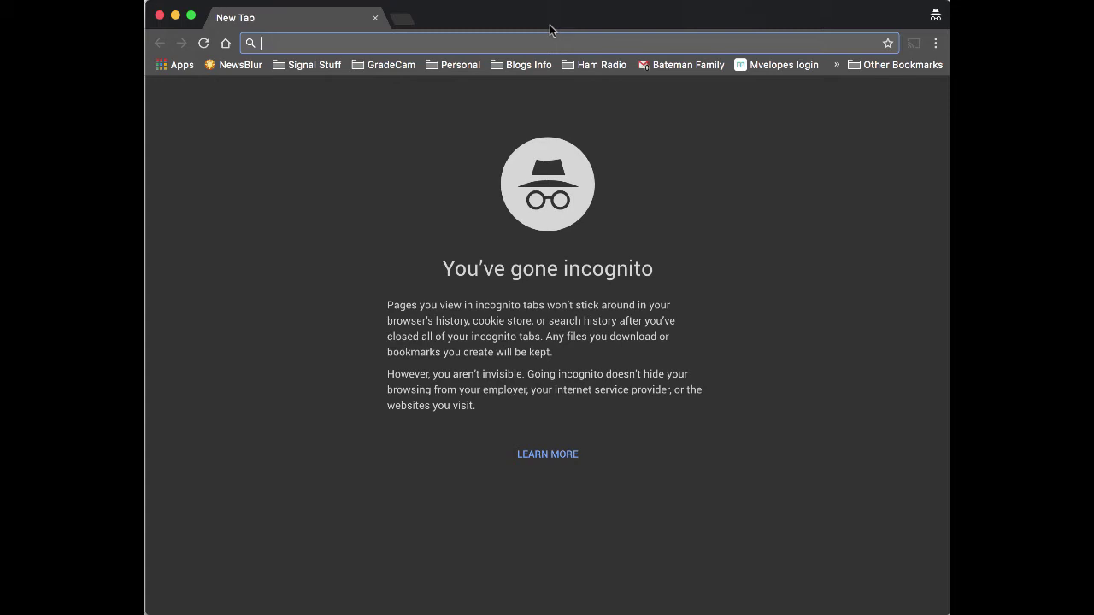
text(examtools.or)
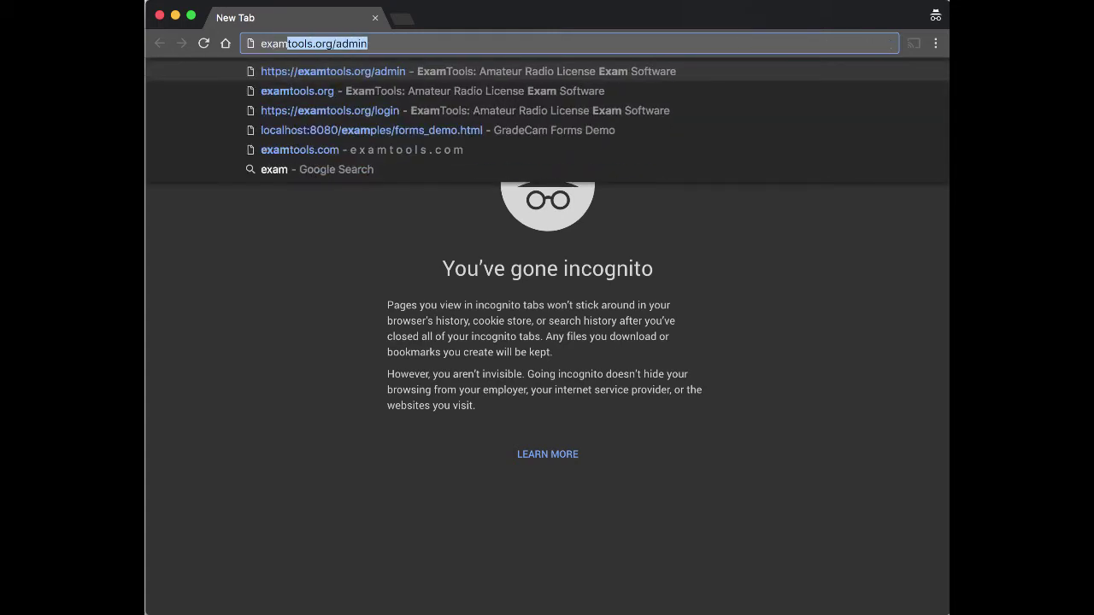
key(BackSpace)
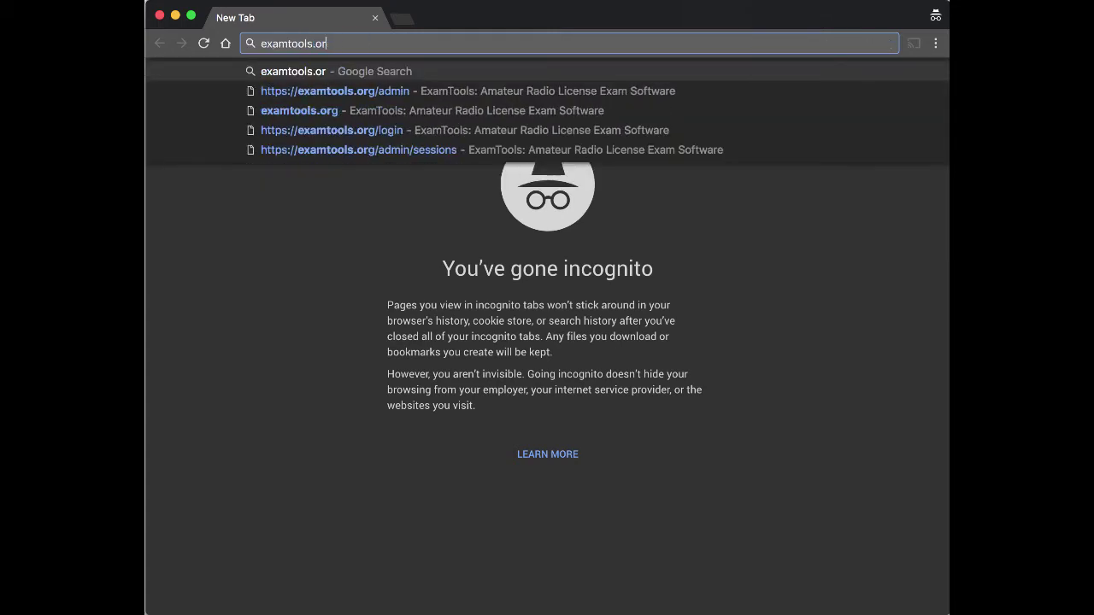
text(g)
key(Return)
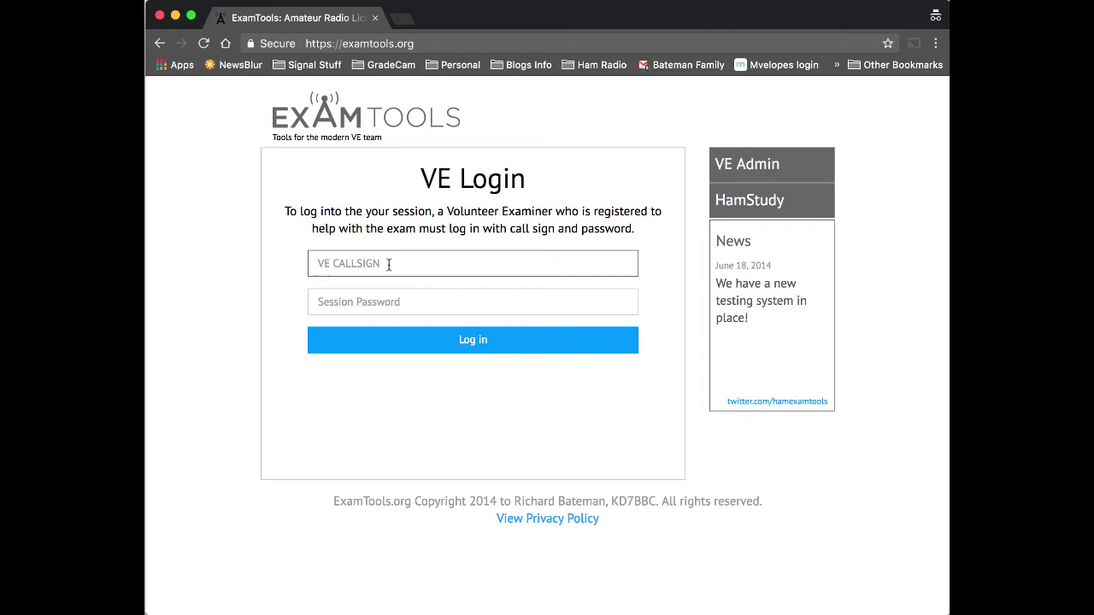
Log in to the exam session as a VE with call sign and session password.
text(KD7BBC)
click(473, 302)
text(********)
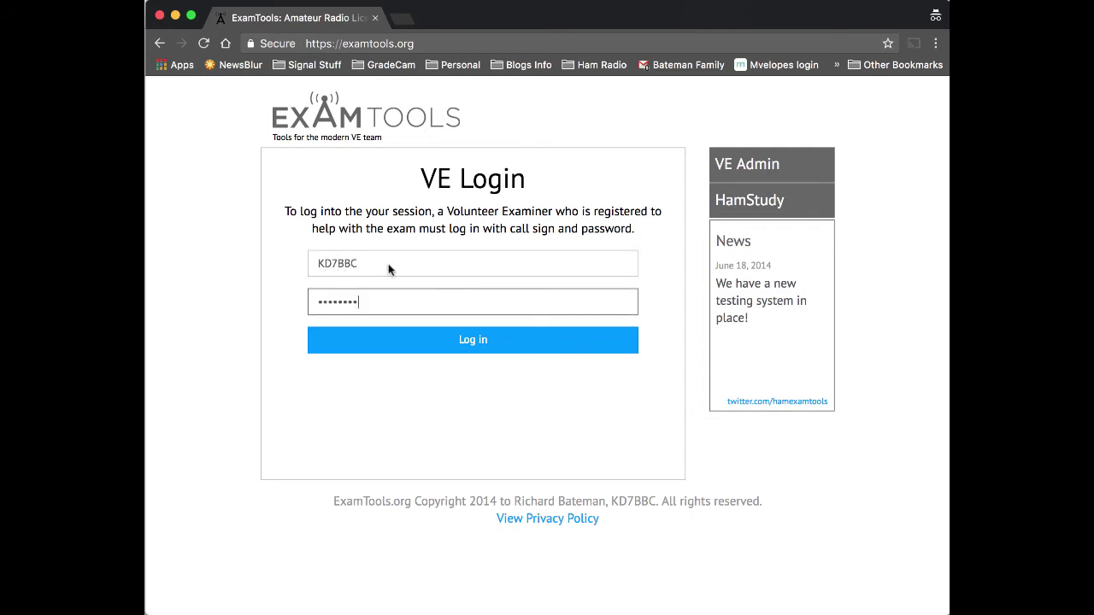
click(416, 347)
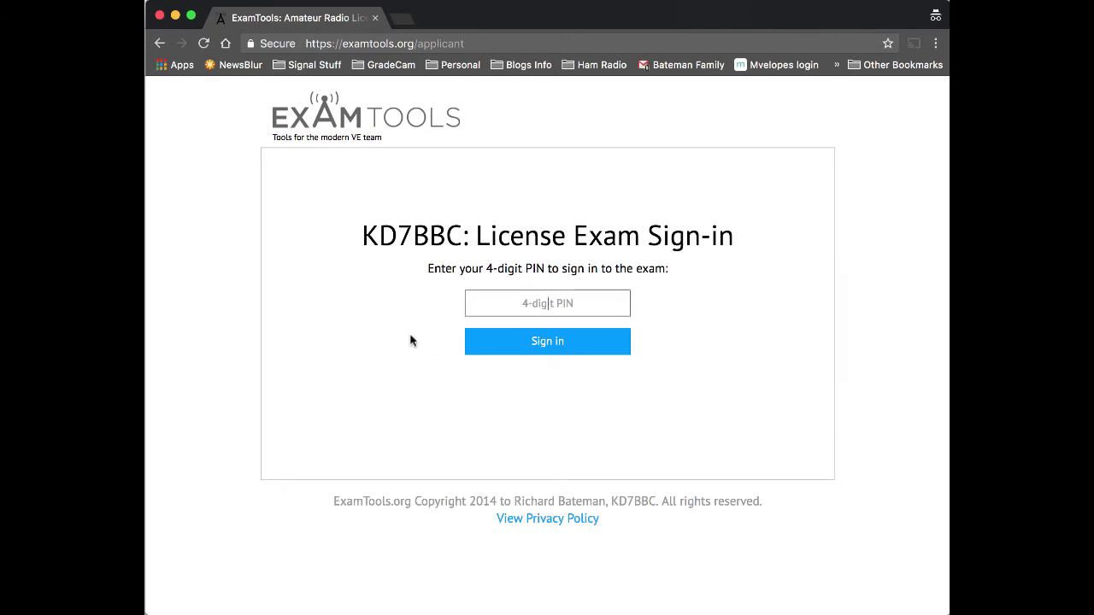
double_click(366, 236)
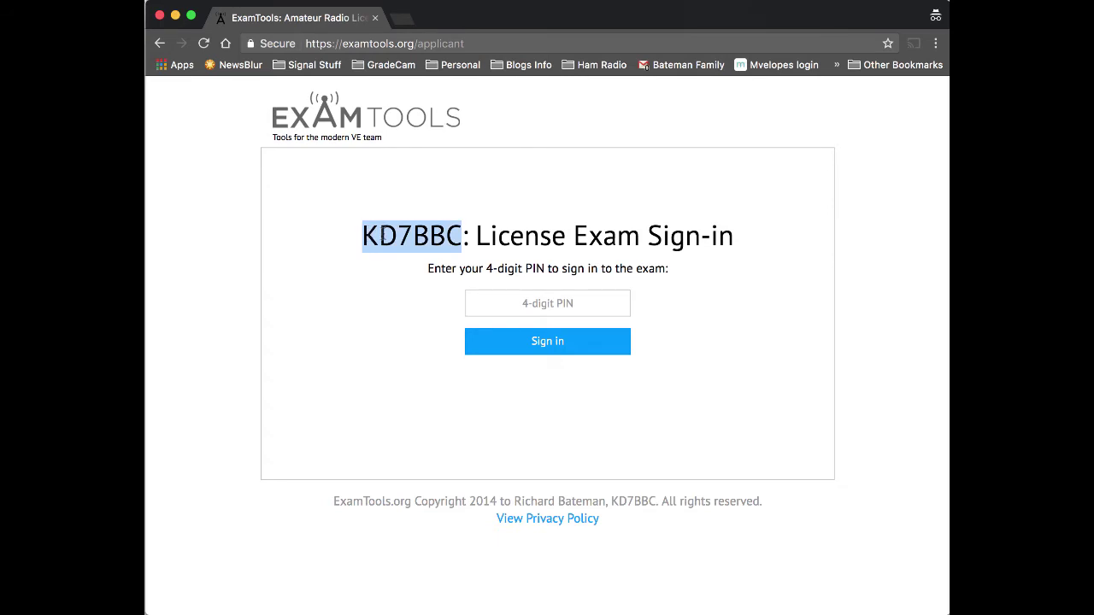
click(382, 234)
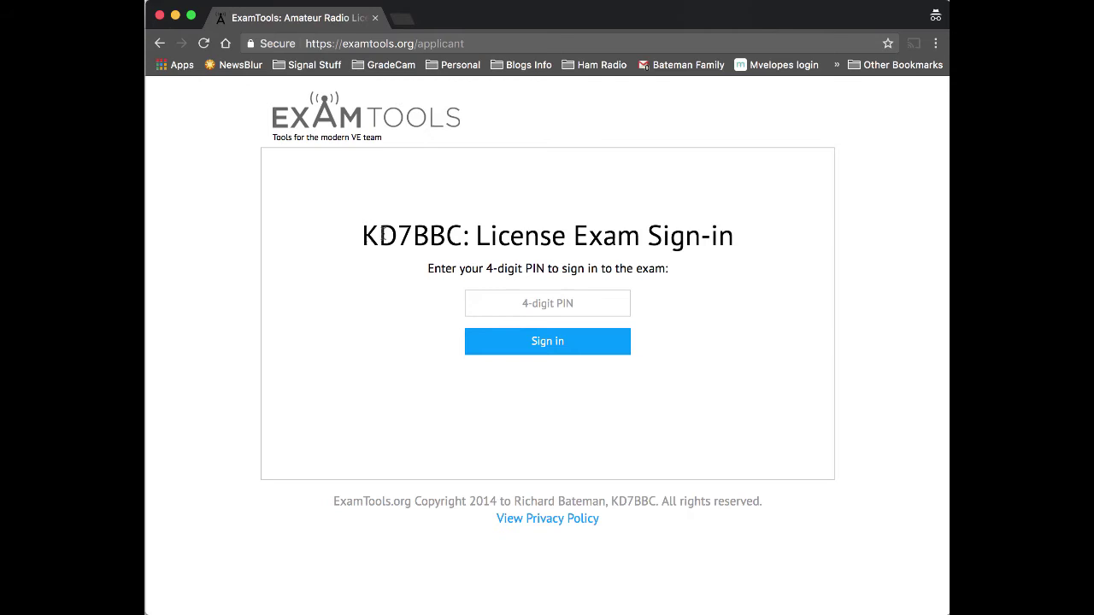
drag(360, 242, 462, 242)
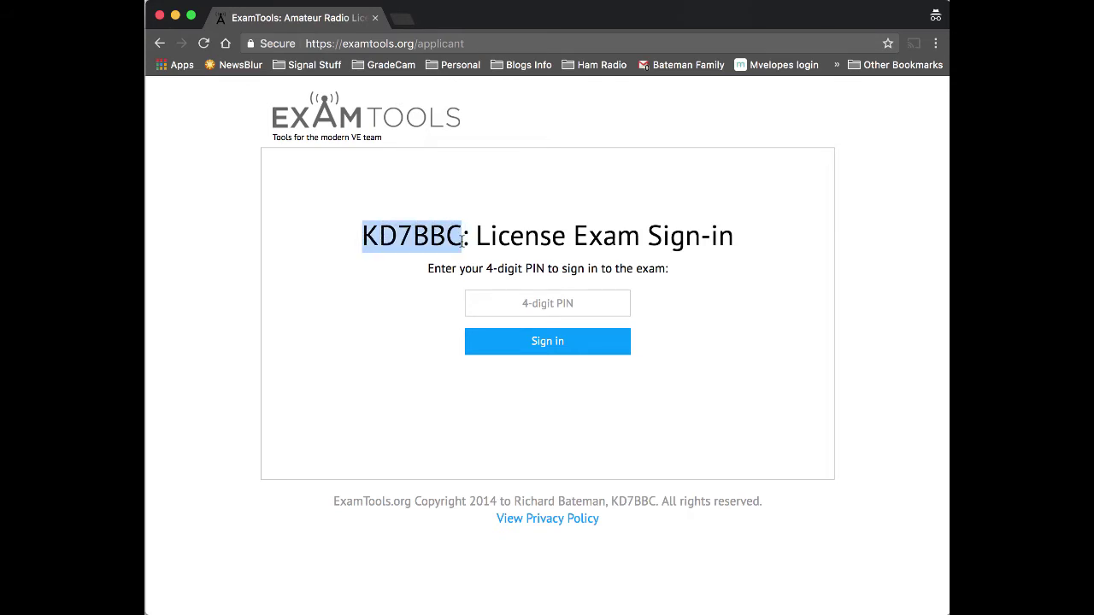
click(461, 242)
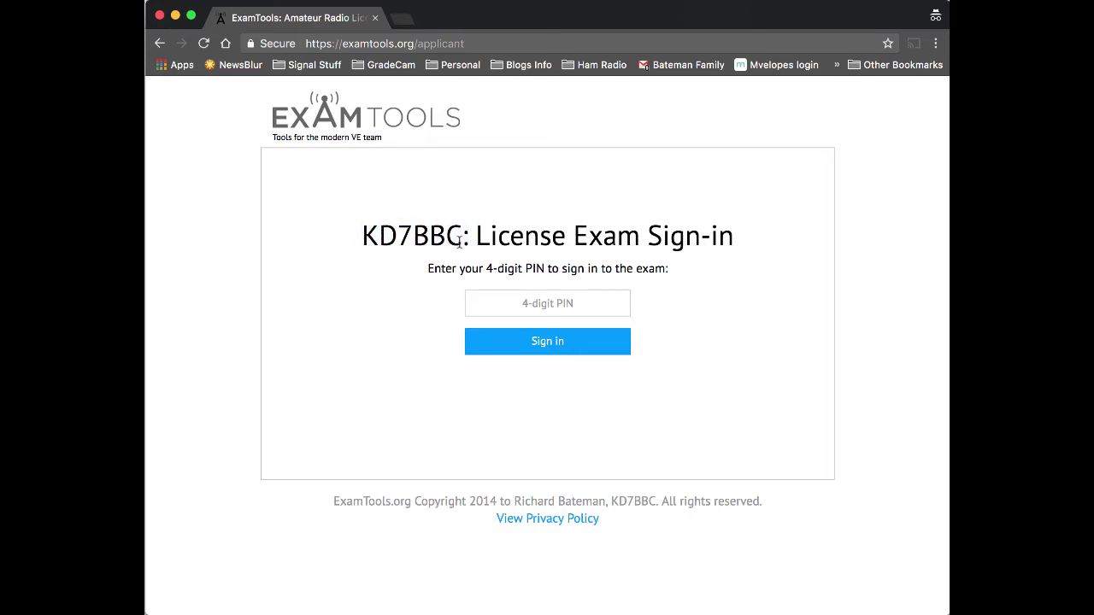
Look up the applicant's PIN in the admin manifest and sign the applicant in.
click(533, 306)
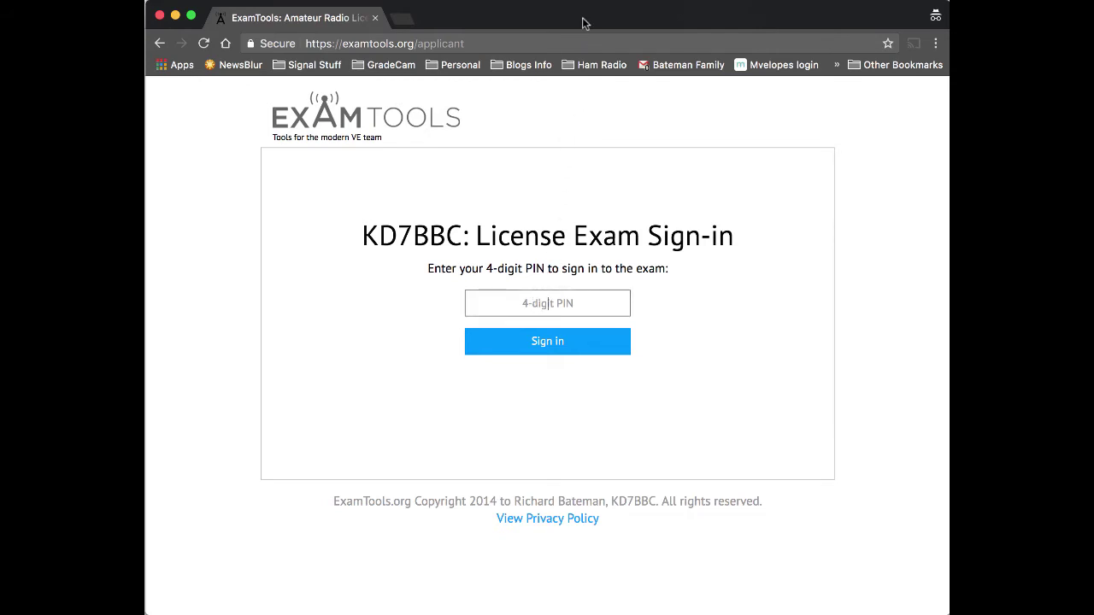
drag(577, 15, 578, 26)
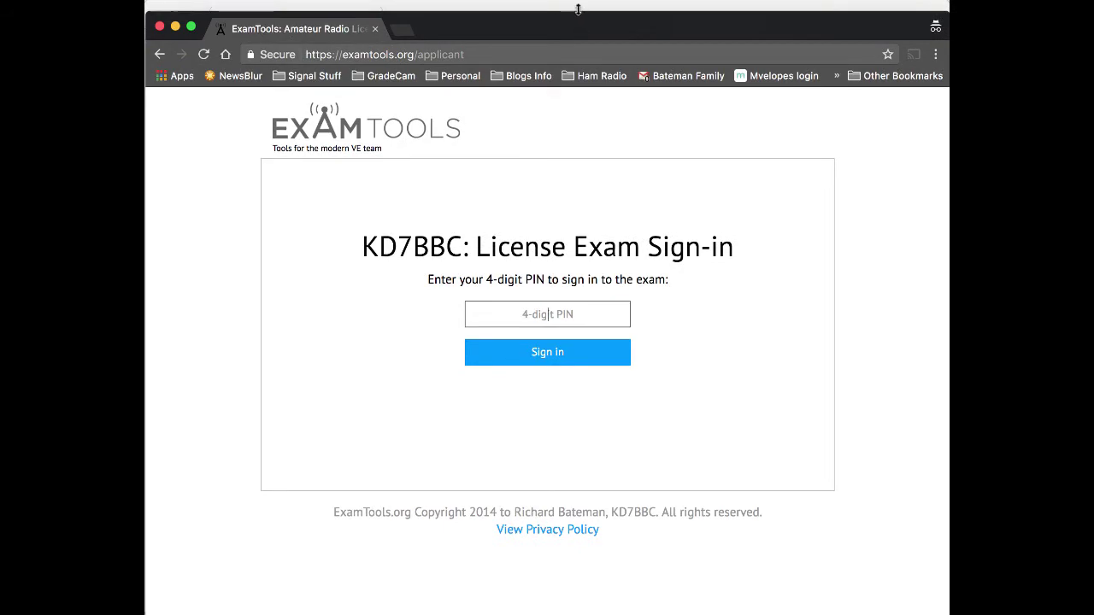
click(577, 8)
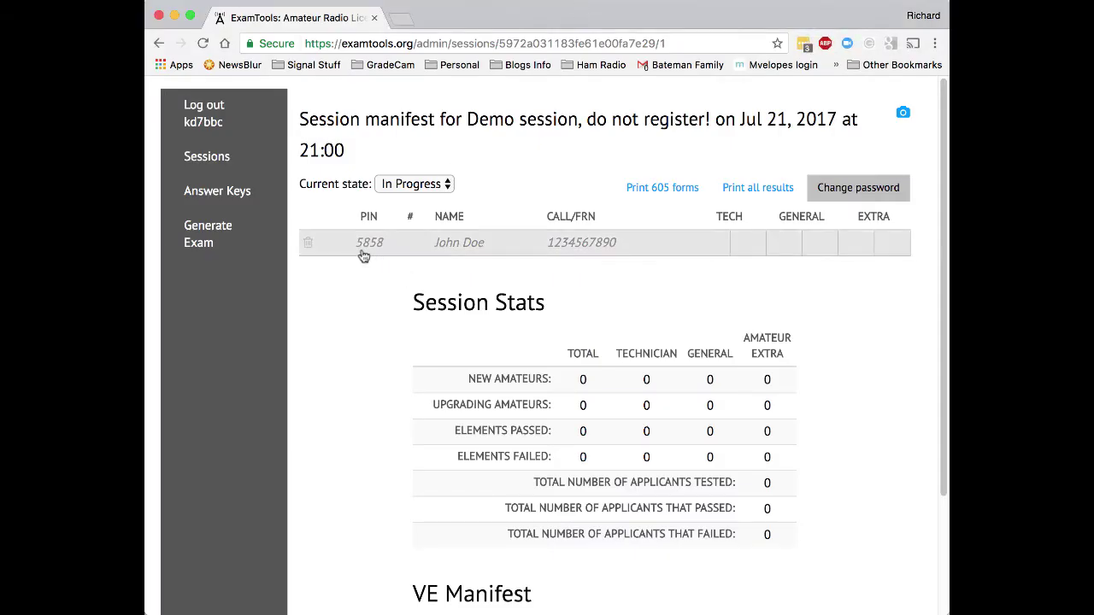
key(super+grave)
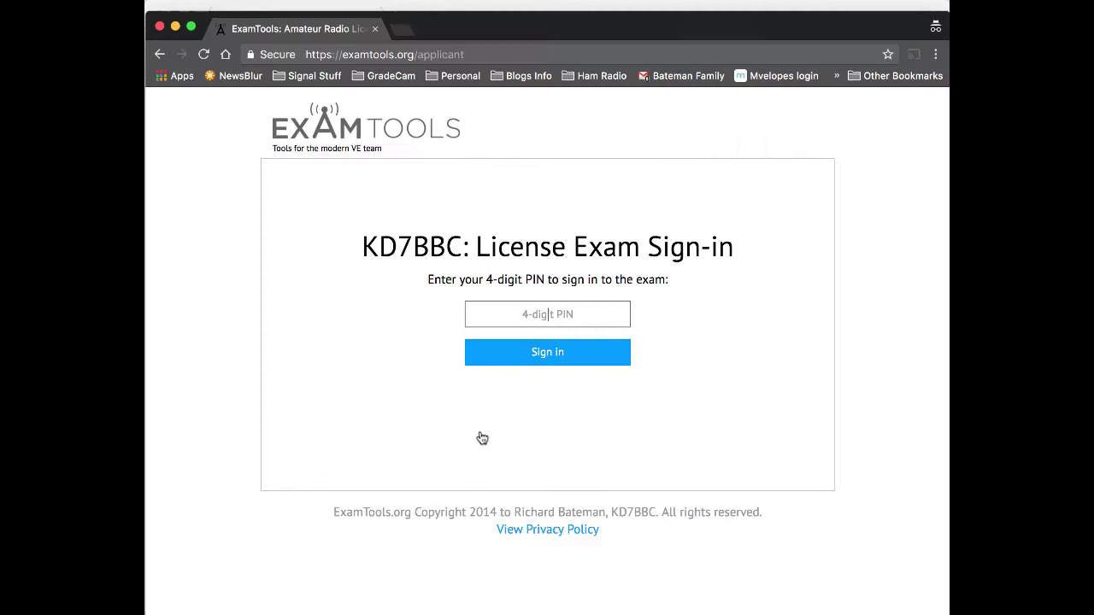
text(5858)
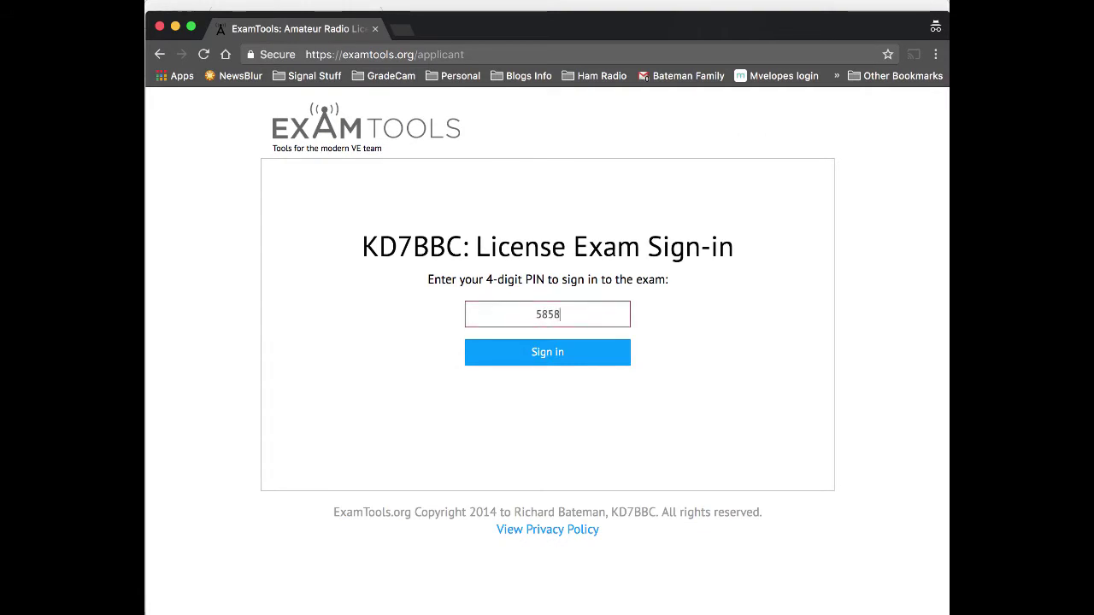
click(547, 362)
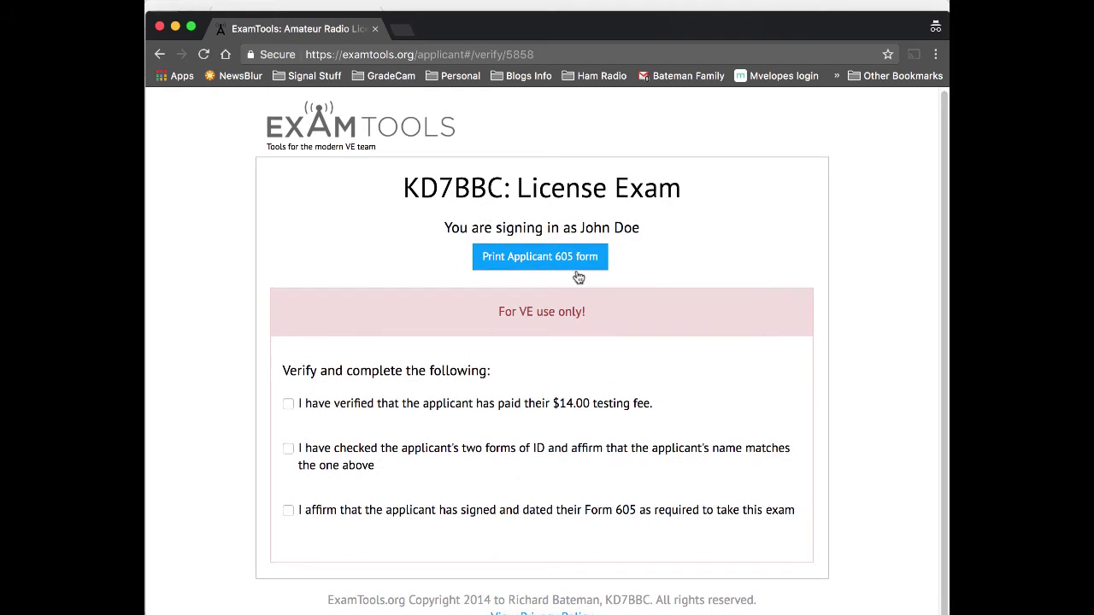
Confirm the applicant paid the testing fee and signed their Form 605.
mouse_move(582, 227)
mouse_down()
mouse_move(629, 227)
mouse_move(580, 228)
mouse_up()
click(598, 232)
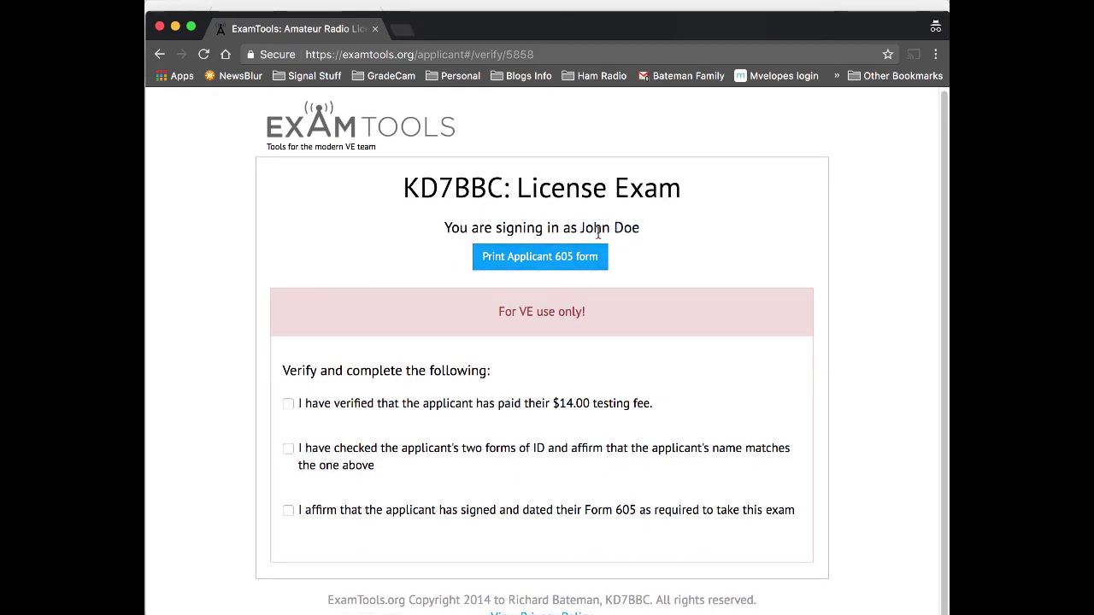
click(288, 405)
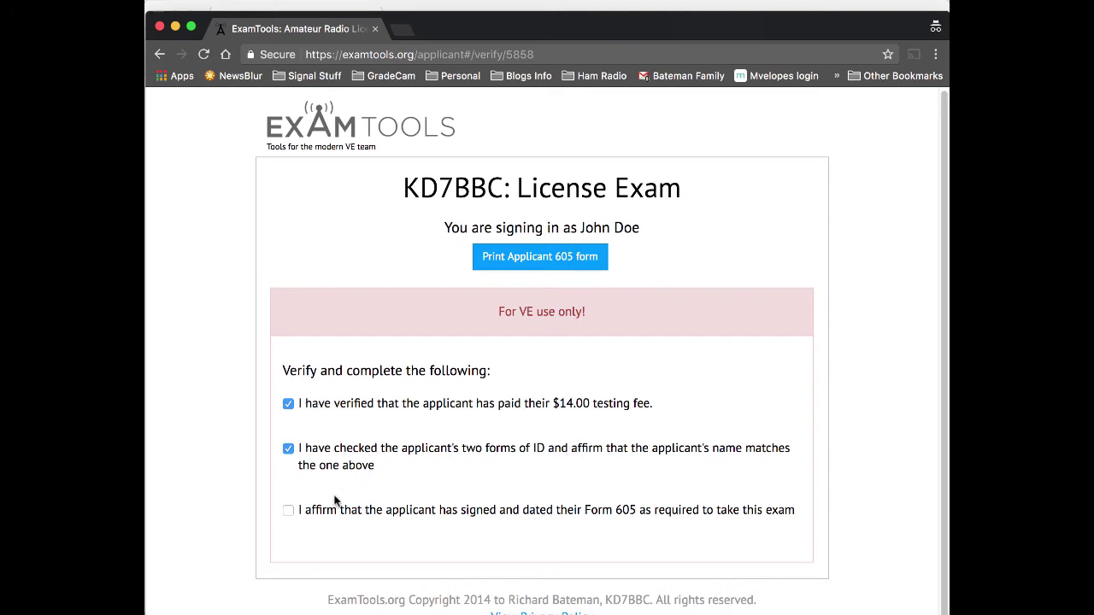
click(288, 510)
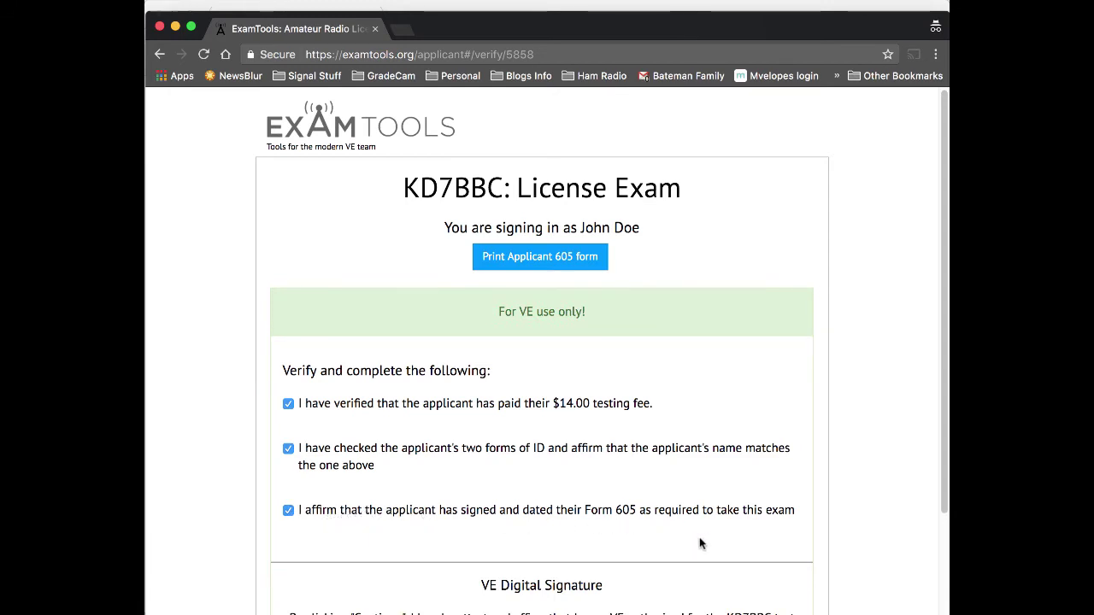
View the applicant's Form 605 as a PDF, then close it.
click(541, 259)
scroll(554, 336, down, 1)
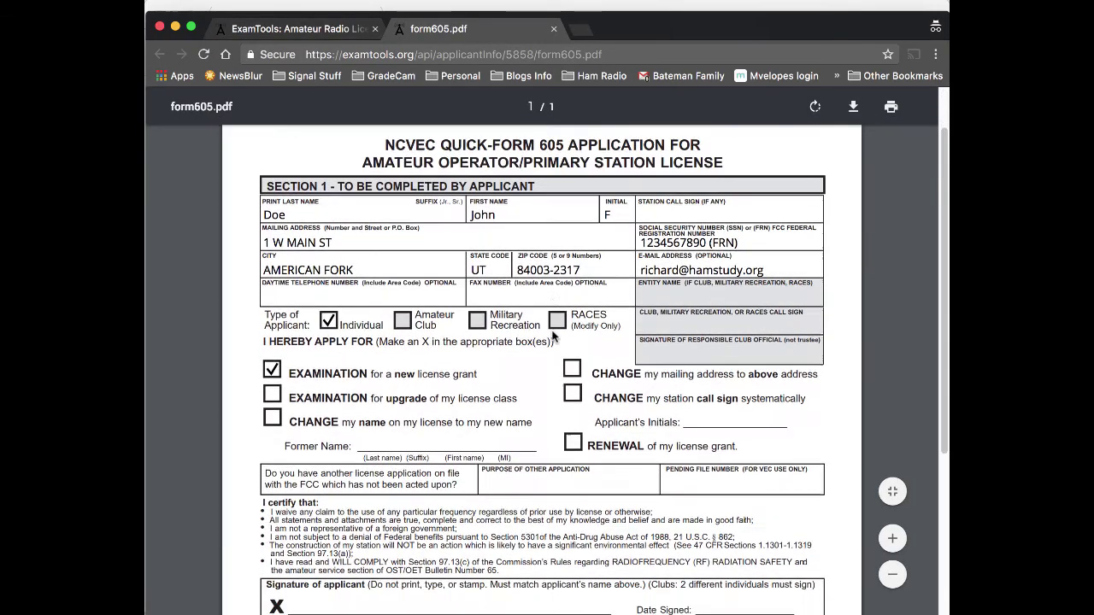
scroll(554, 336, down, 5)
scroll(554, 335, up, 5)
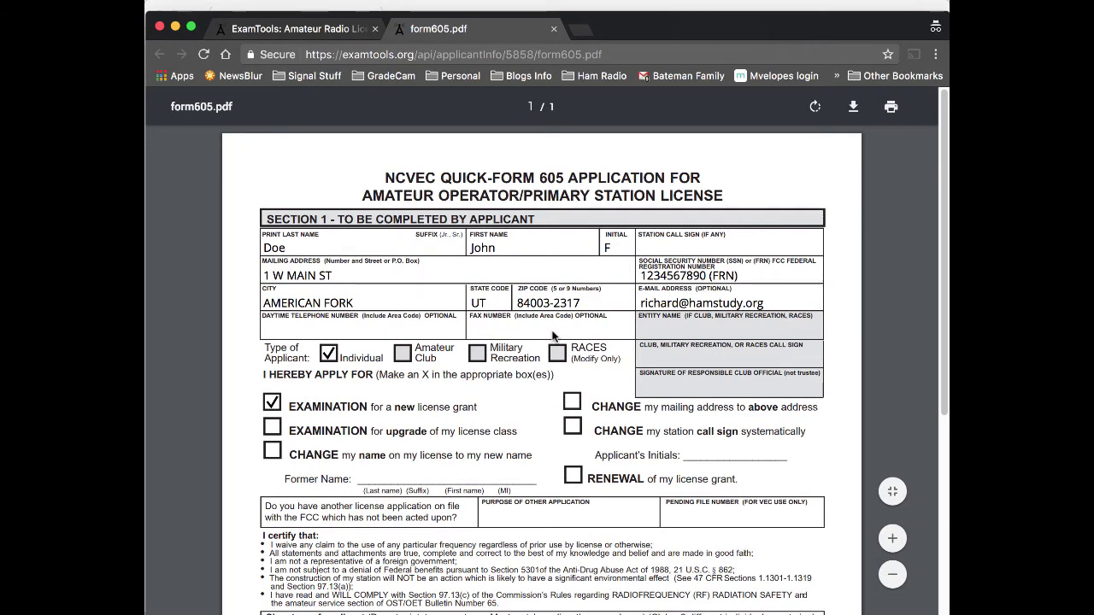
key(super+w)
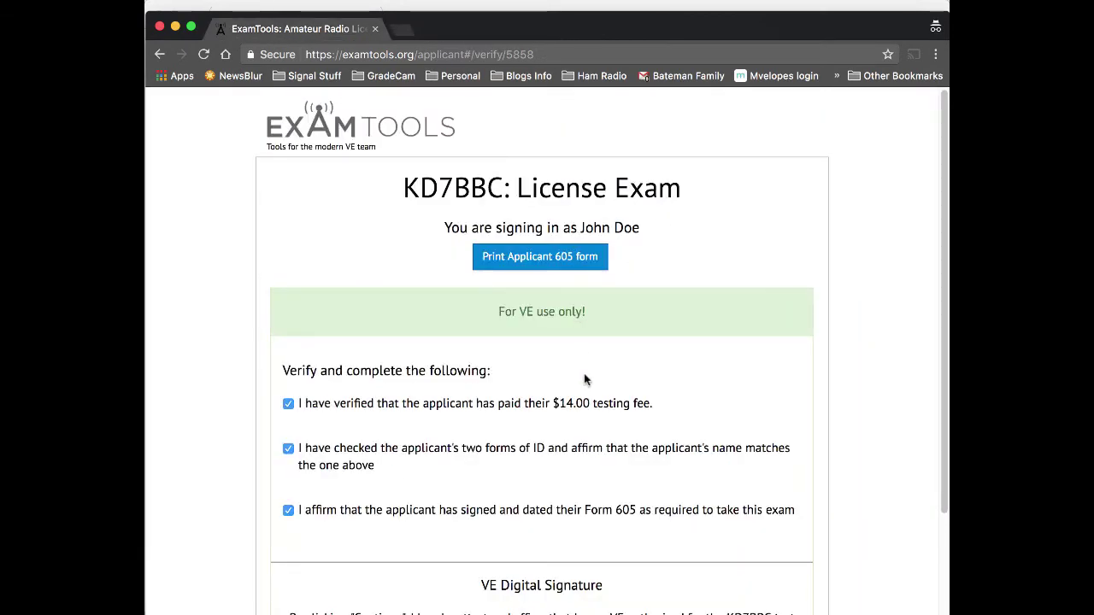
scroll(584, 379, down, 3)
Sign the VE Digital Signature with the VE call sign and signature password.
click(444, 528)
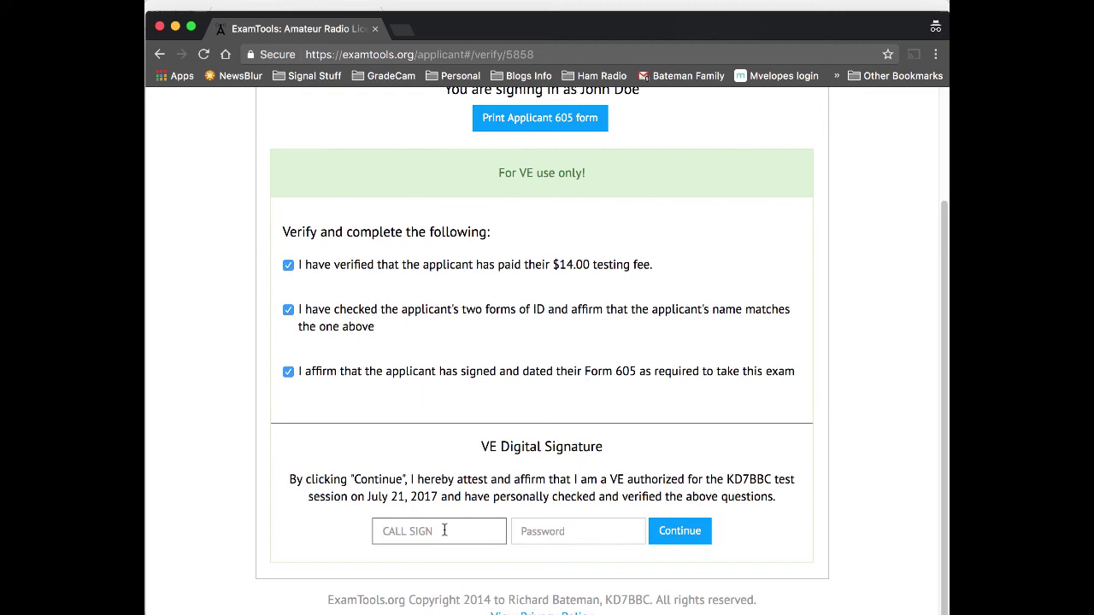
mouse_move(476, 446)
mouse_down()
mouse_move(793, 483)
mouse_move(782, 497)
mouse_up()
click(433, 531)
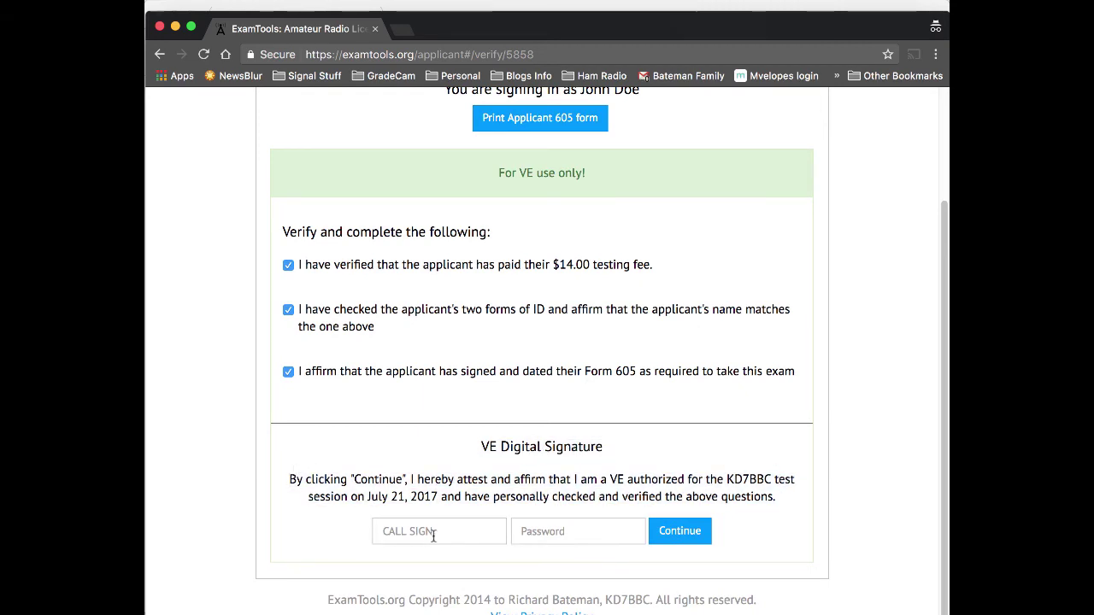
text(KD7BBC)
key(Tab)
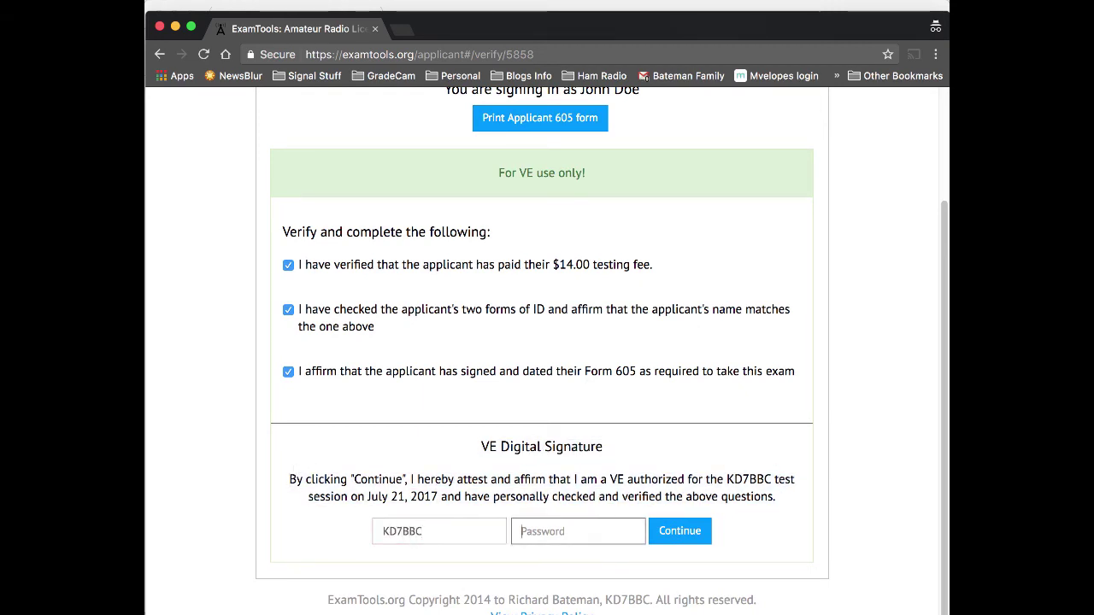
text(****)
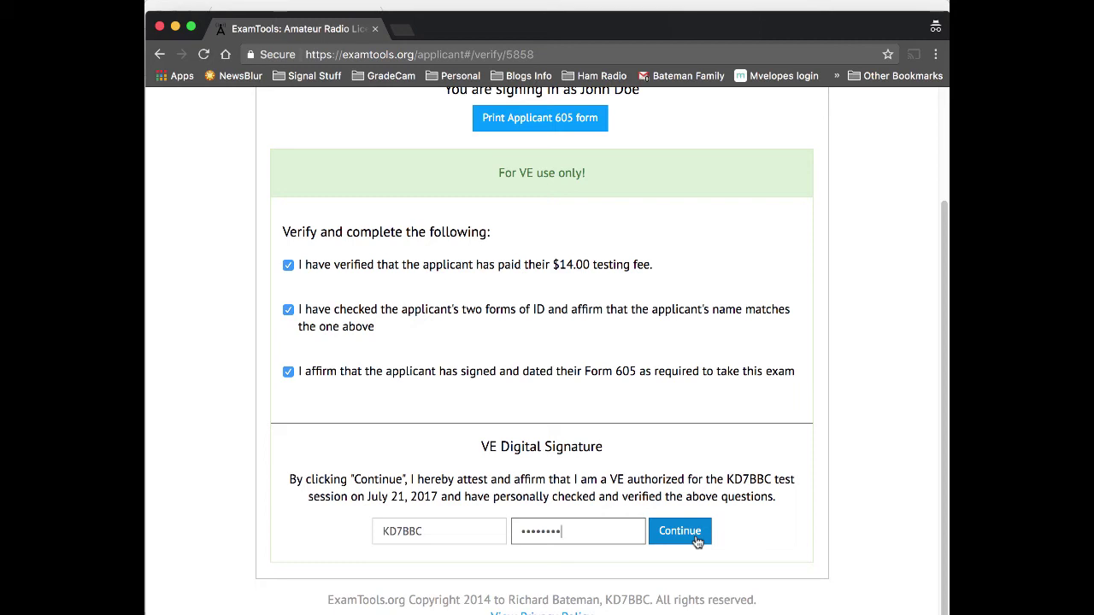
click(697, 541)
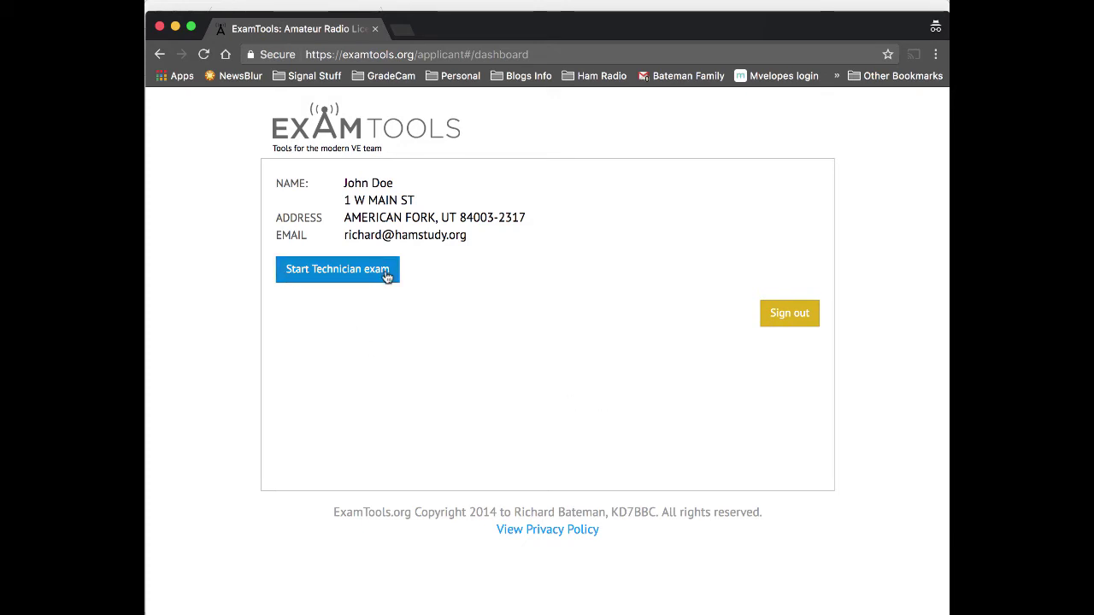
Start the Technician exam, authorizing it with the VE call sign and session password.
click(384, 282)
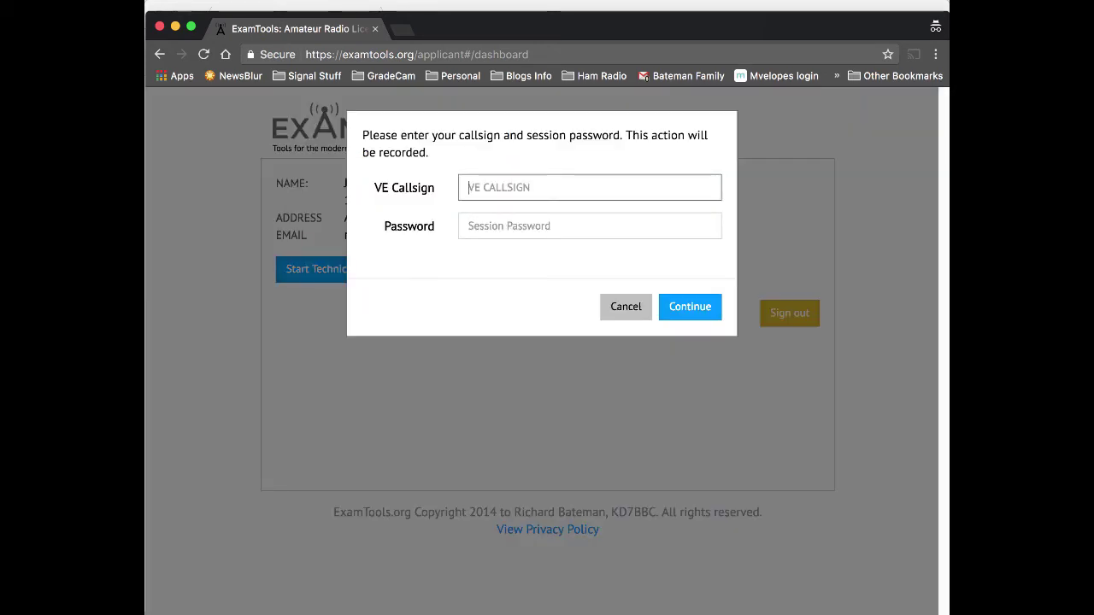
text(KD7BBC)
key(Tab)
text(****)
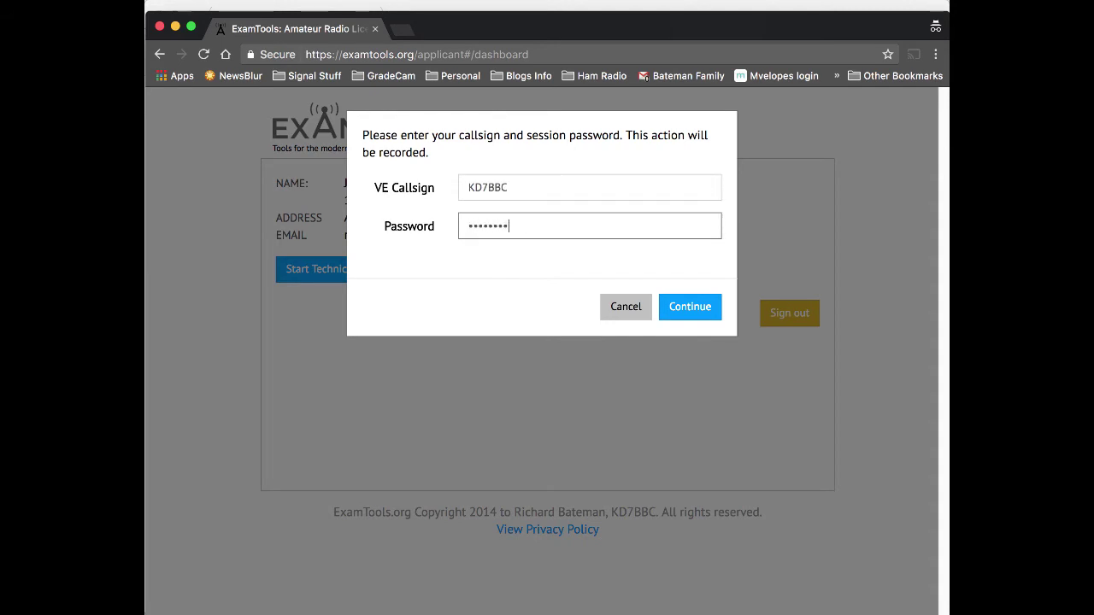
key(Return)
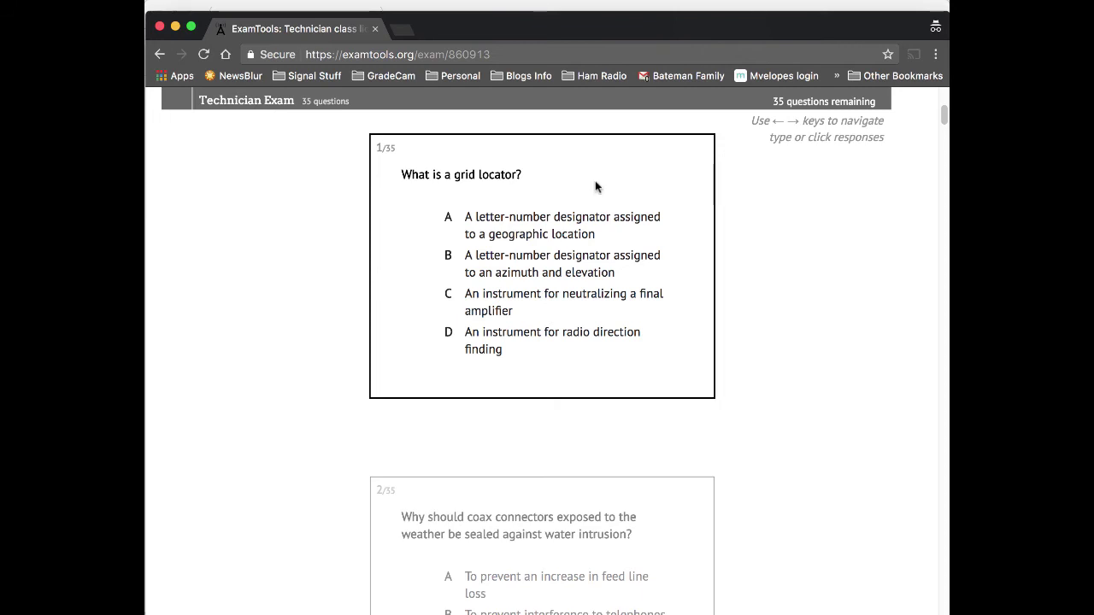
Answer Technician questions 1–25 cycling A, B, C, D (question 25: Resistor).
key(a)
key(b)
key(c)
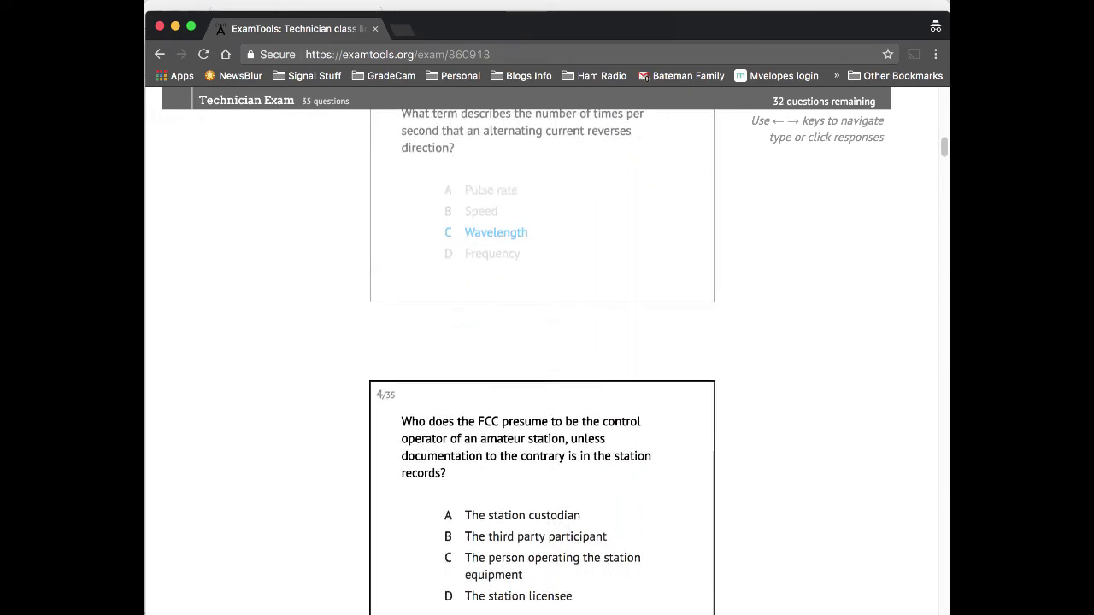
key(d)
key(a)
key(b)
key(c)
key(d)
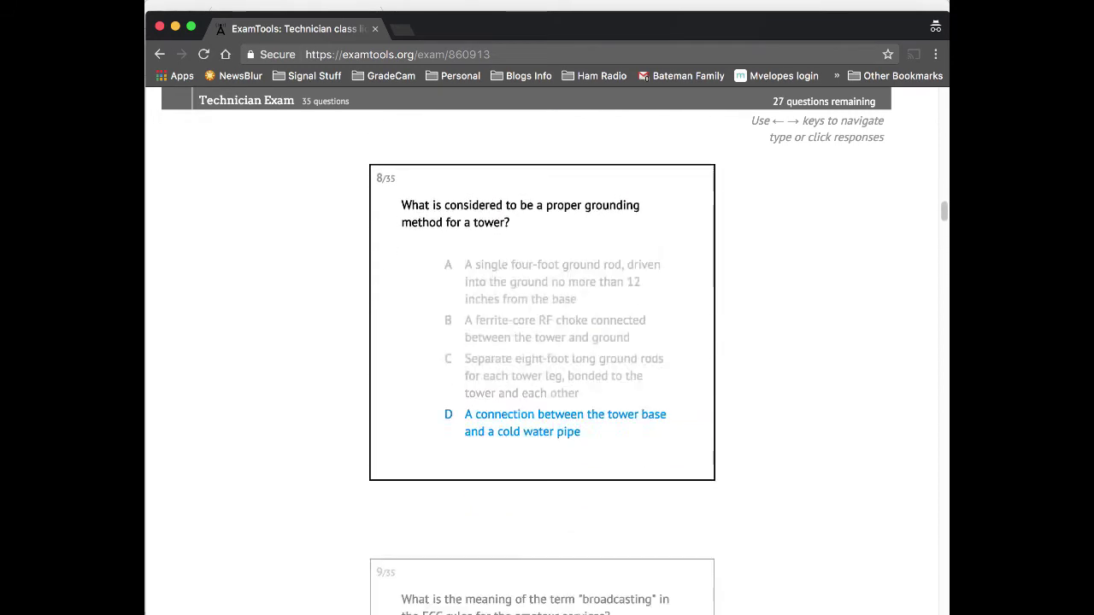
key(a)
key(b)
key(c)
key(d)
key(a)
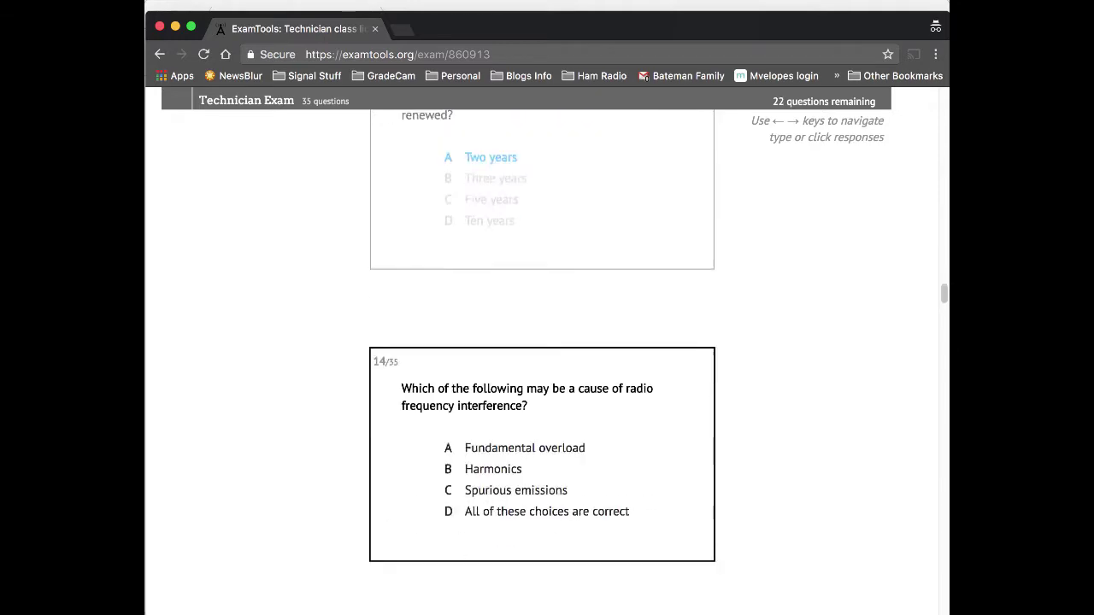
key(b)
key(c)
key(d)
key(a)
key(b)
key(c)
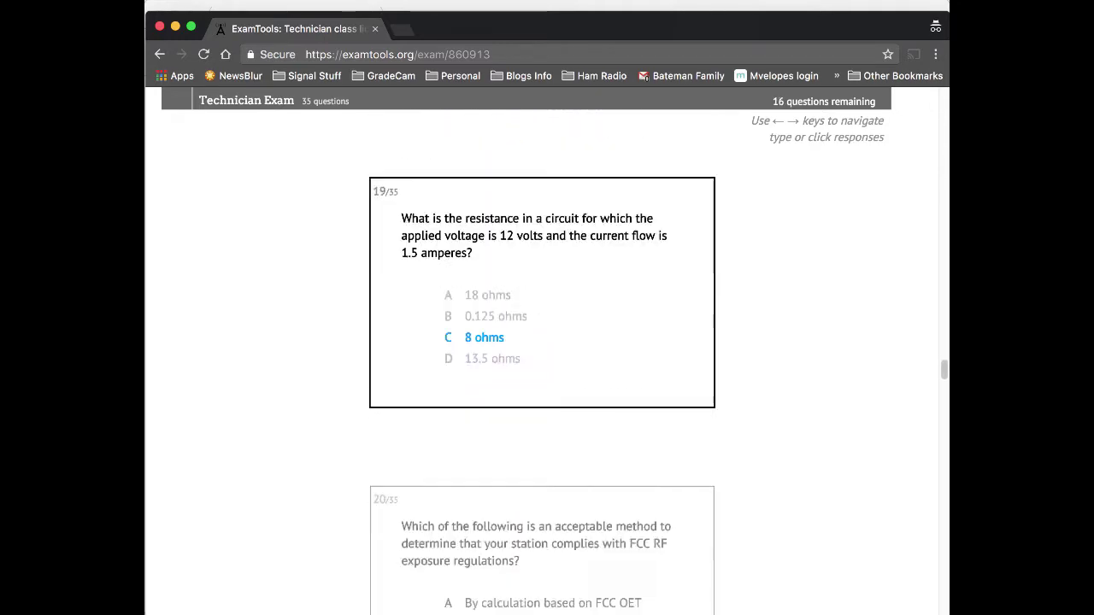
key(d)
key(a)
key(b)
key(c)
key(d)
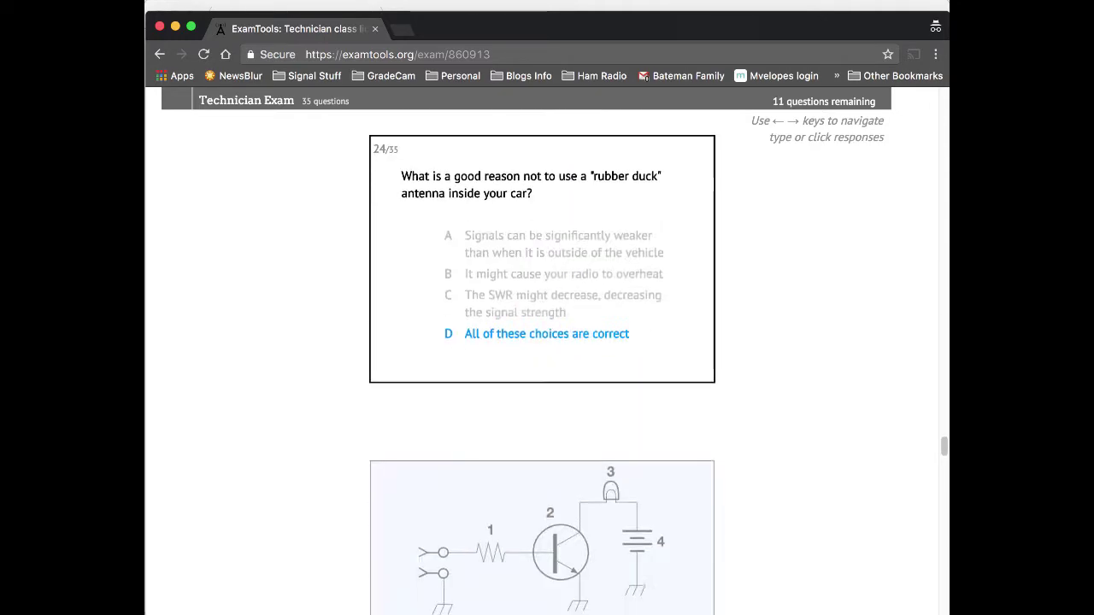
key(a)
Recheck figure question 25, then answer questions 26–35 with B, D, B, D, B, C, D, C, D, C.
key(Left)
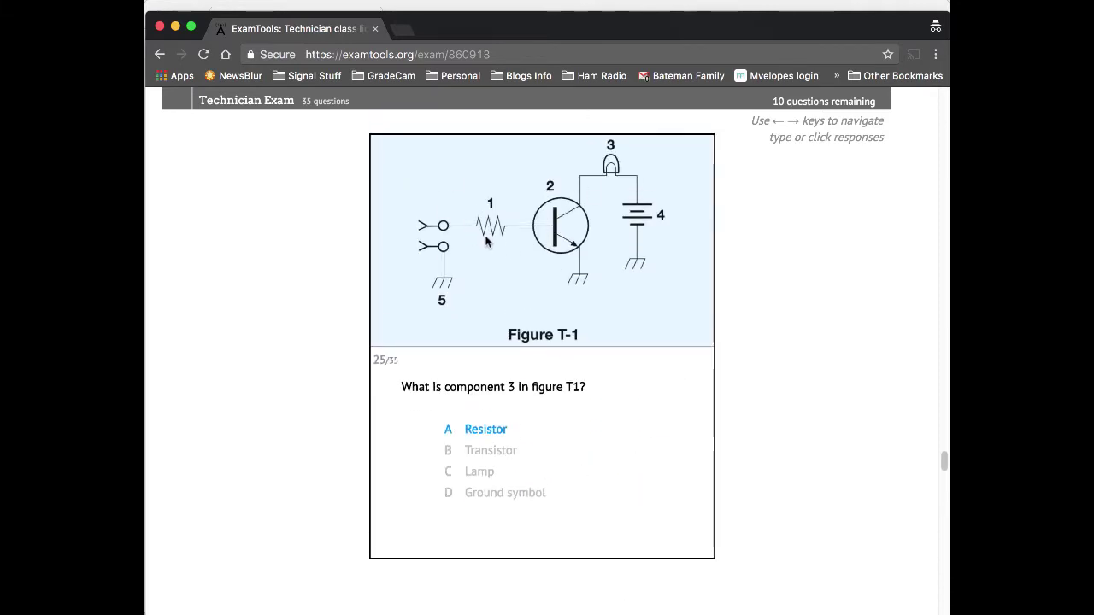
key(Right)
key(b)
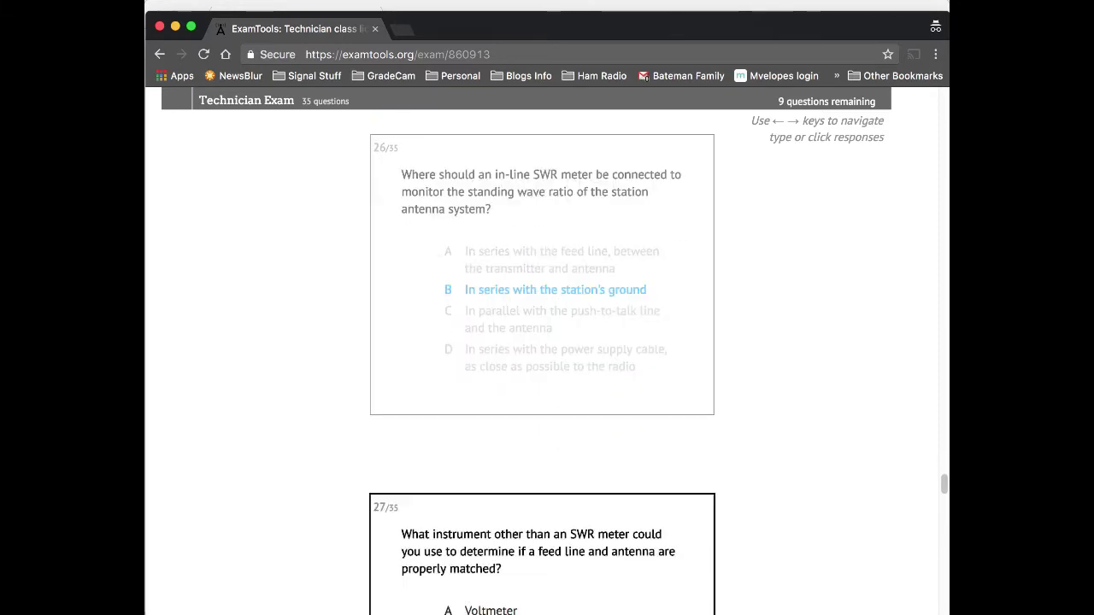
key(d)
key(b)
key(d)
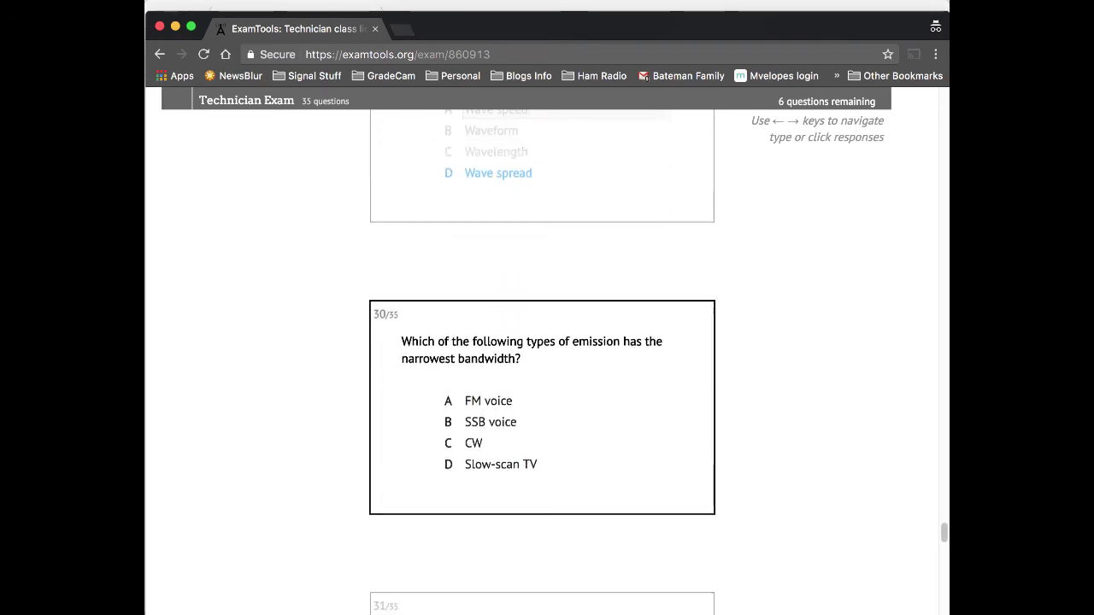
key(b)
key(c)
key(d)
key(c)
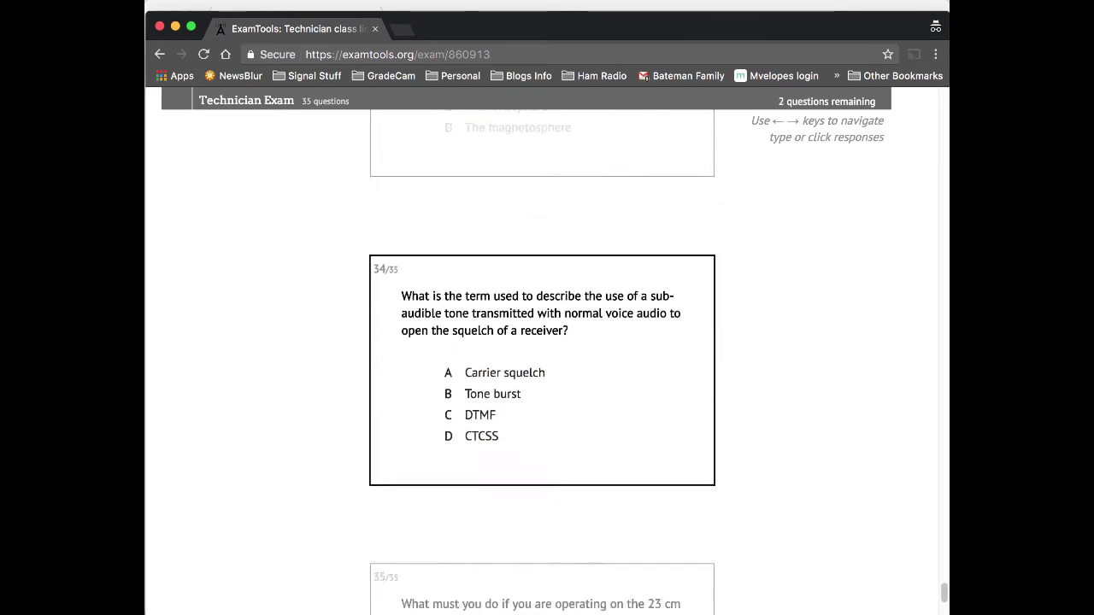
key(d)
key(c)
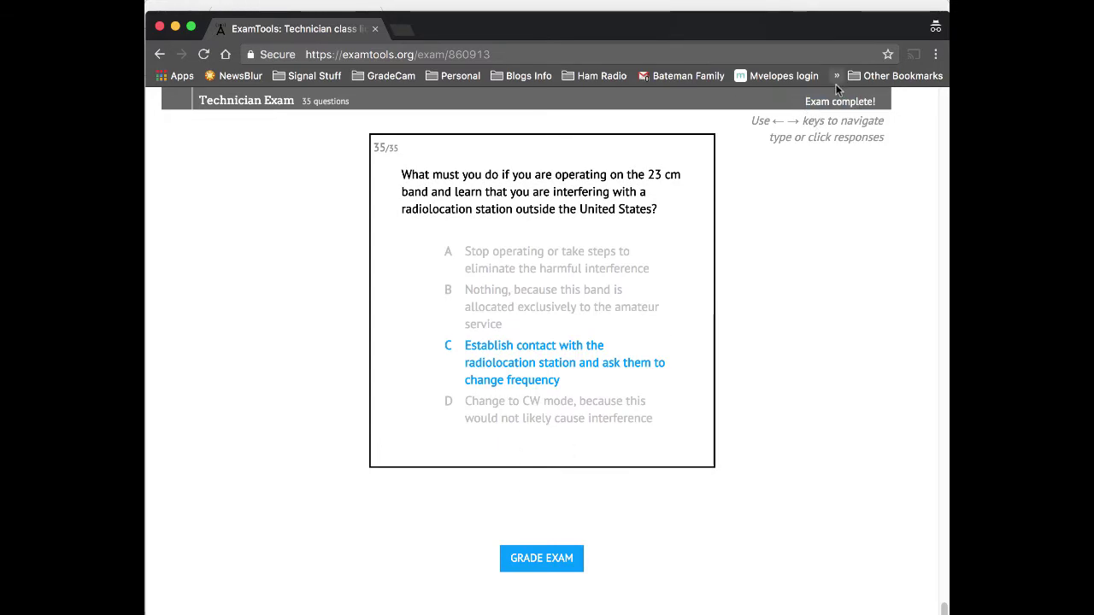
Submit the finished exam for grading, authorizing with the VE call sign and session password.
drag(805, 101, 865, 100)
click(866, 100)
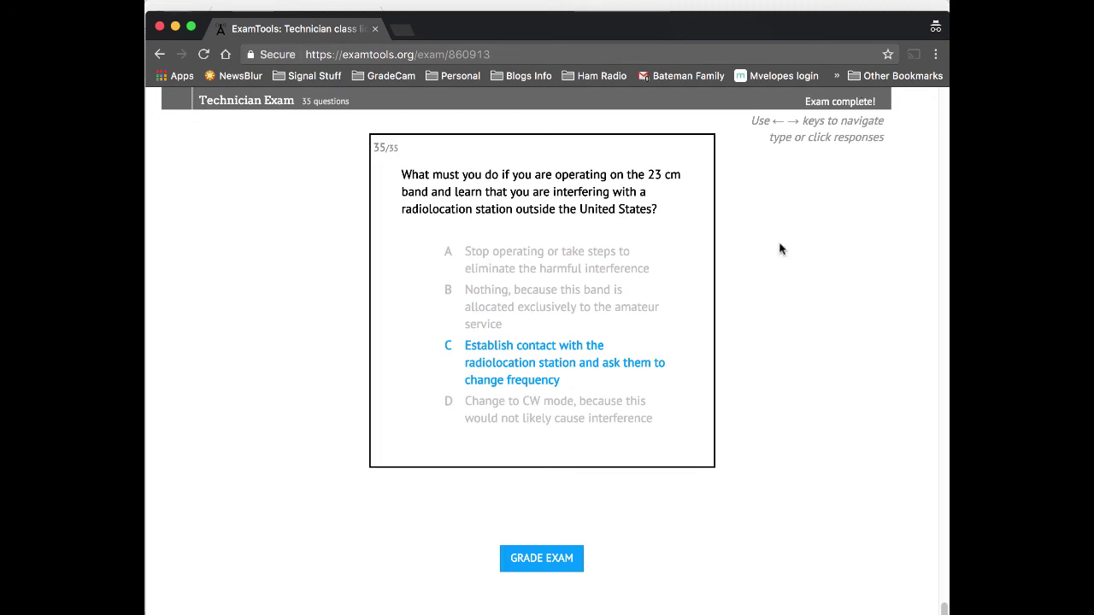
click(554, 561)
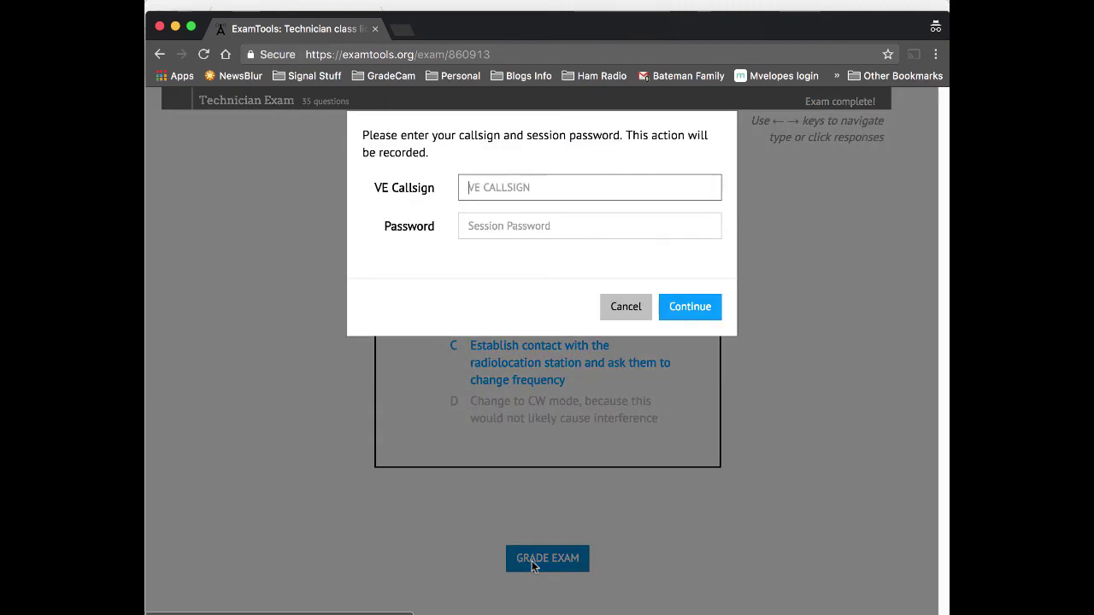
text(KD7BBC)
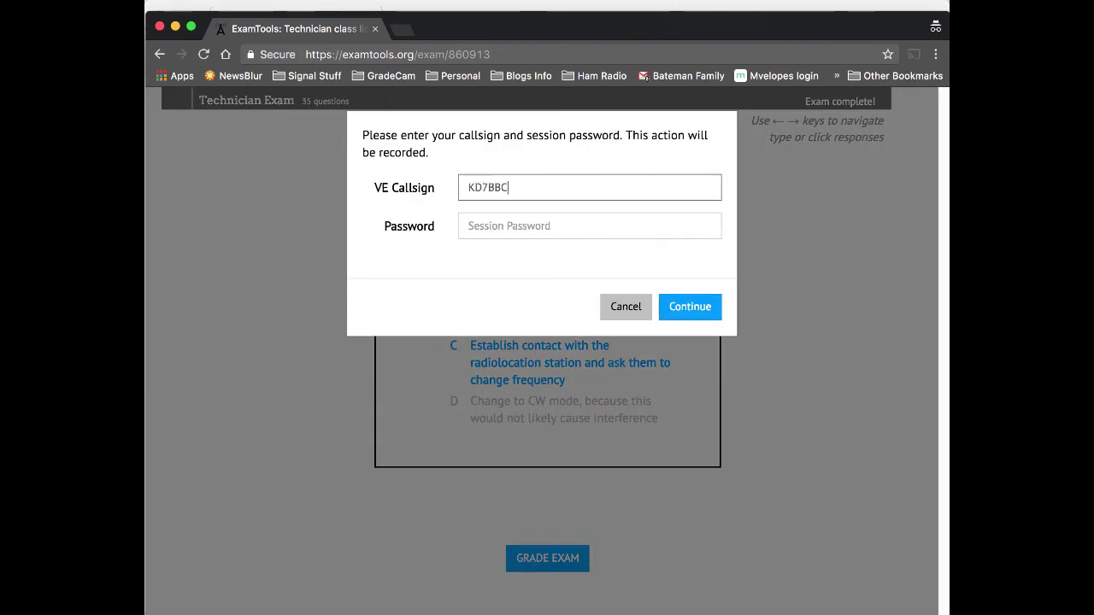
key(Tab)
text(kxxxxxxxxxxx)
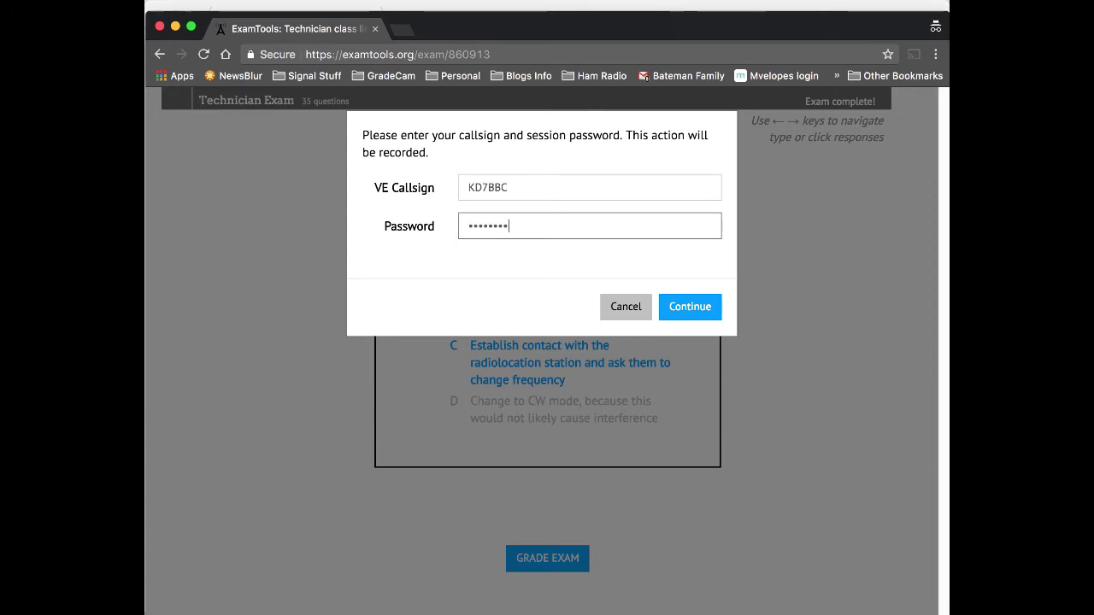
key(Return)
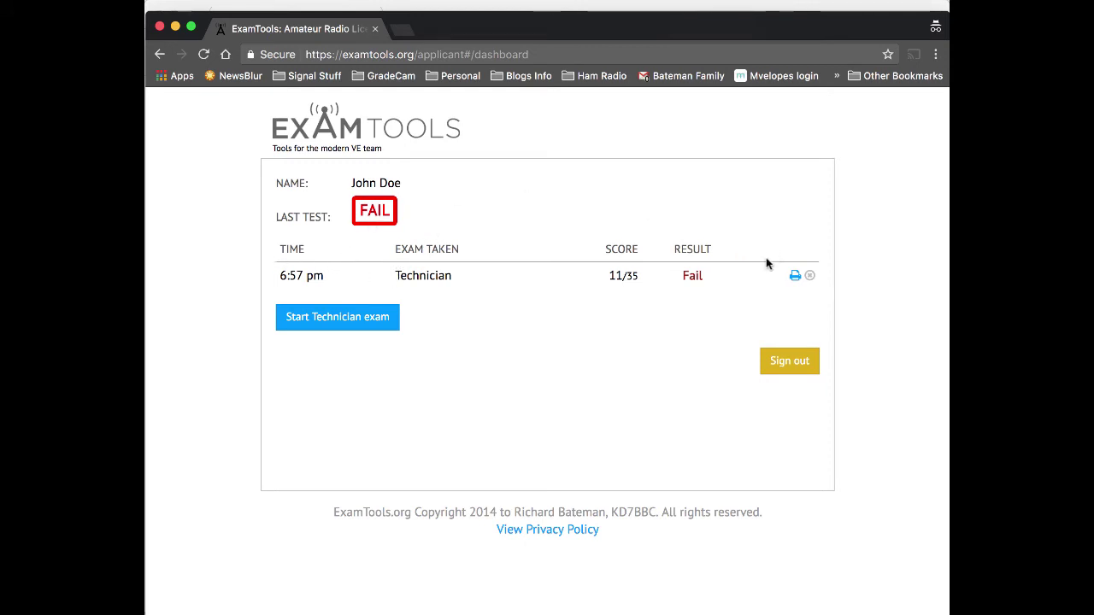
Open the applicant's record from the manifest's Technician F result and review the 11/35 results.
click(515, 7)
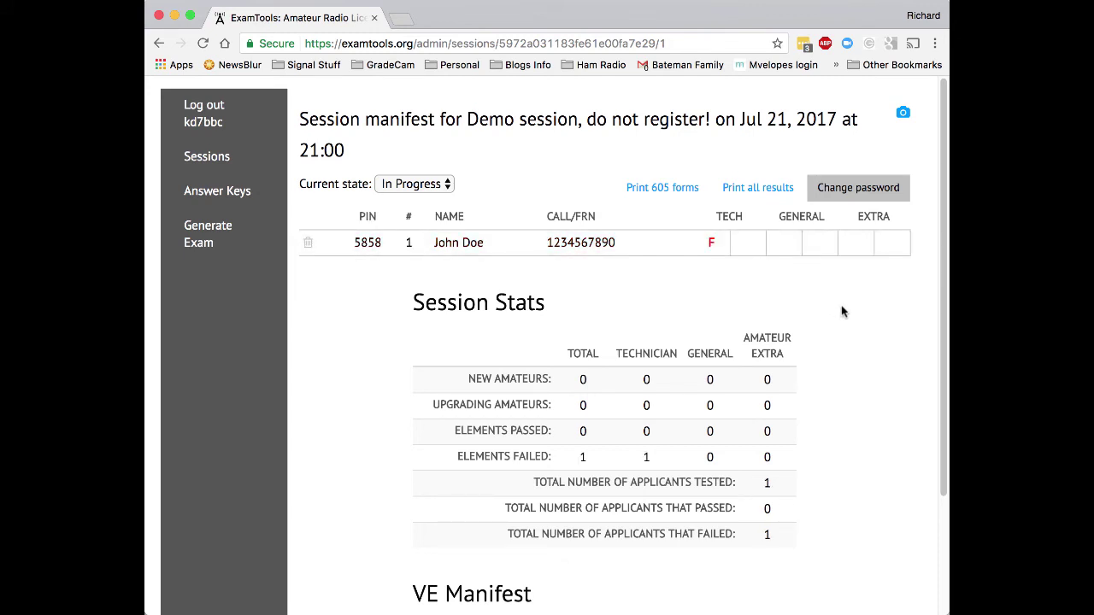
click(714, 245)
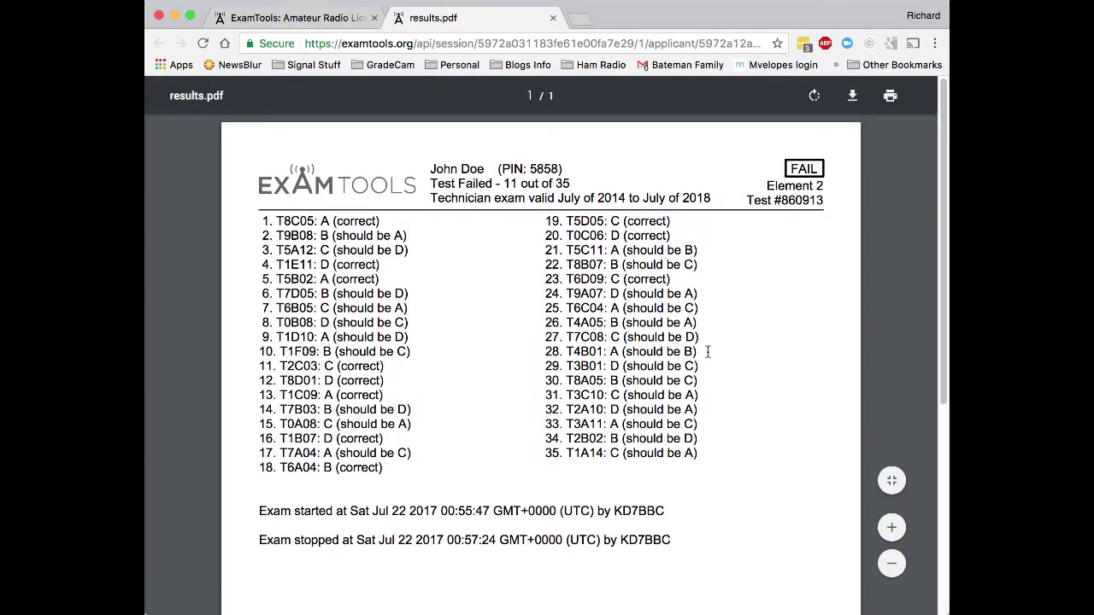
scroll(708, 352, down, 1)
scroll(262, 200, up, 1)
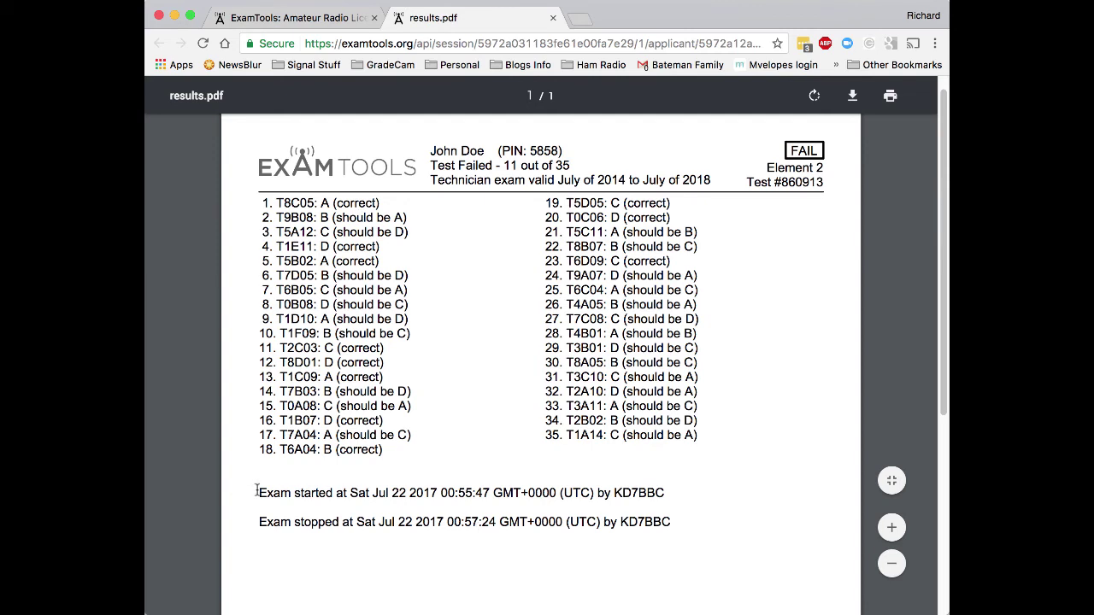
drag(294, 493, 669, 496)
click(669, 496)
scroll(458, 190, up, 1)
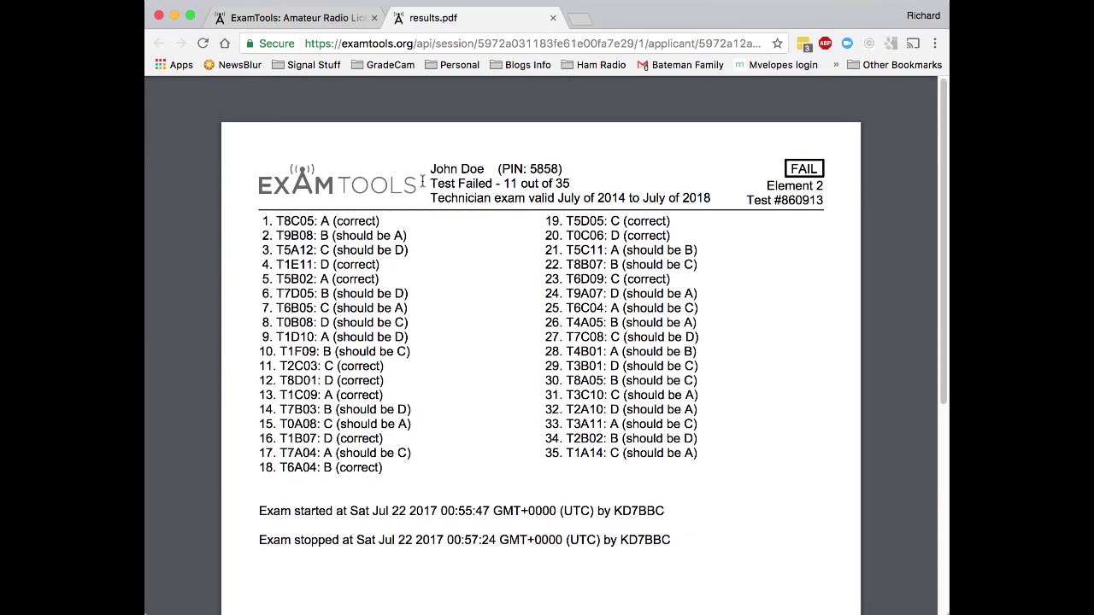
scroll(721, 294, down, 5)
scroll(671, 359, up, 5)
Close the results PDF and the applicant page to return to the session manifest.
key(super+w)
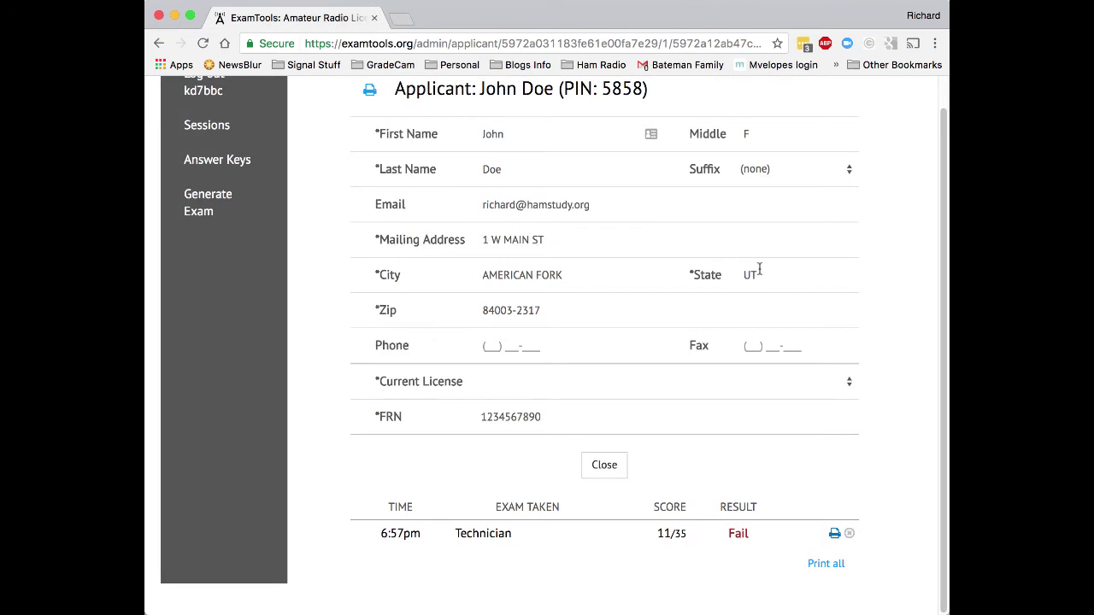
scroll(756, 265, up, 1)
scroll(757, 275, down, 1)
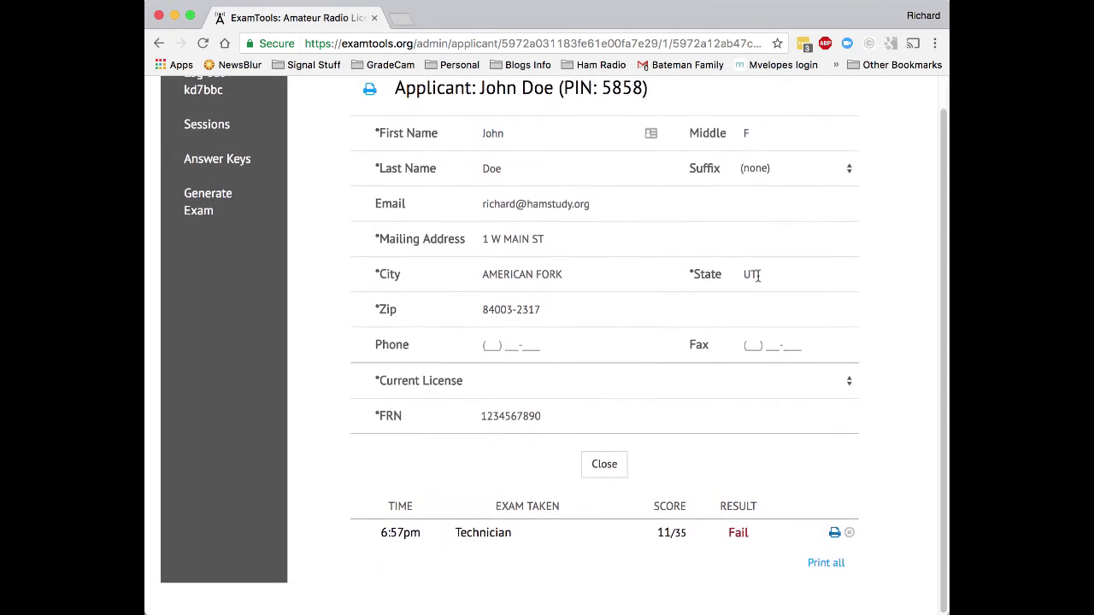
click(604, 465)
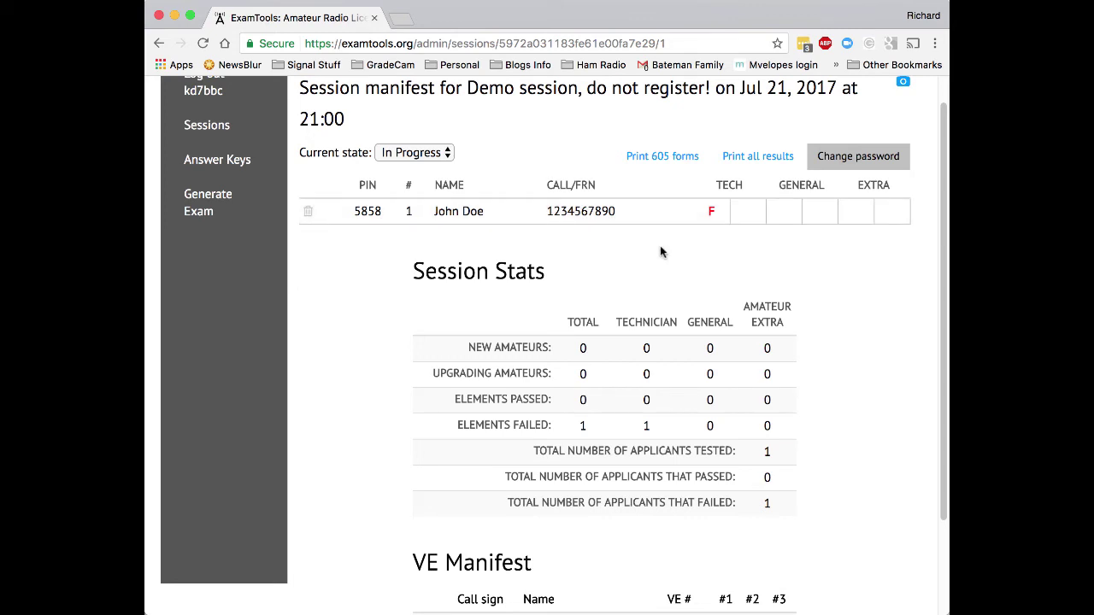
Preview printing the session manifest across both pages, then cancel the print.
key(super+p)
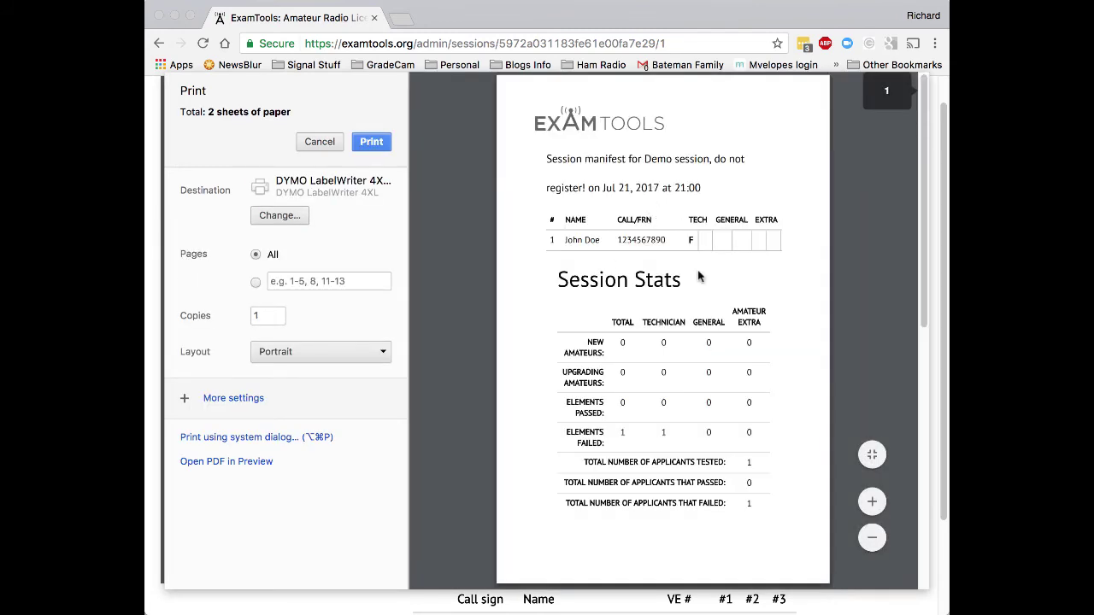
scroll(698, 276, down, 10)
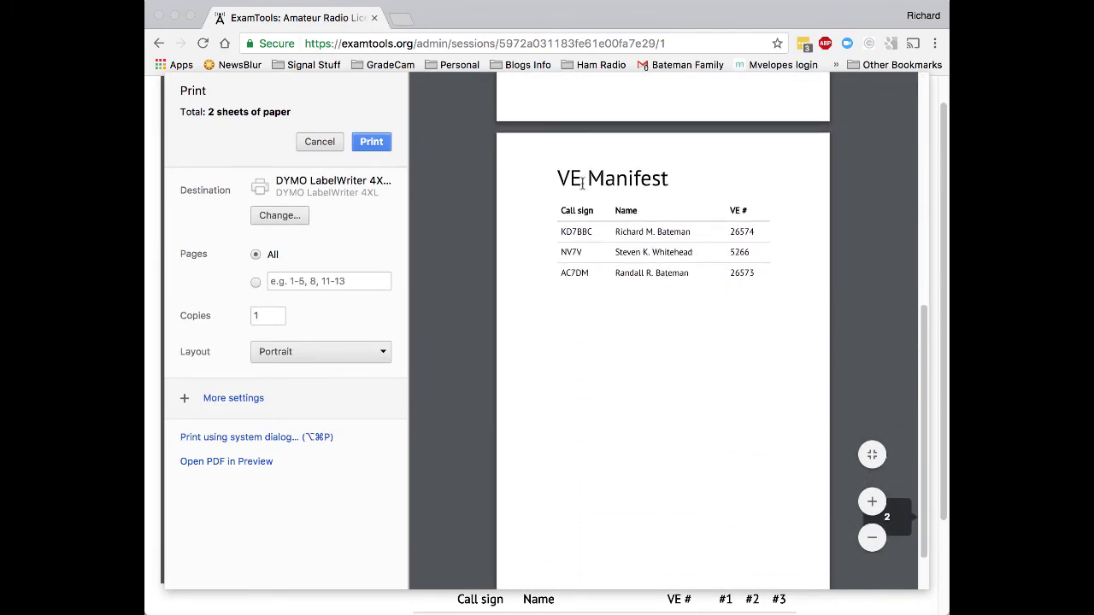
scroll(770, 300, up, 10)
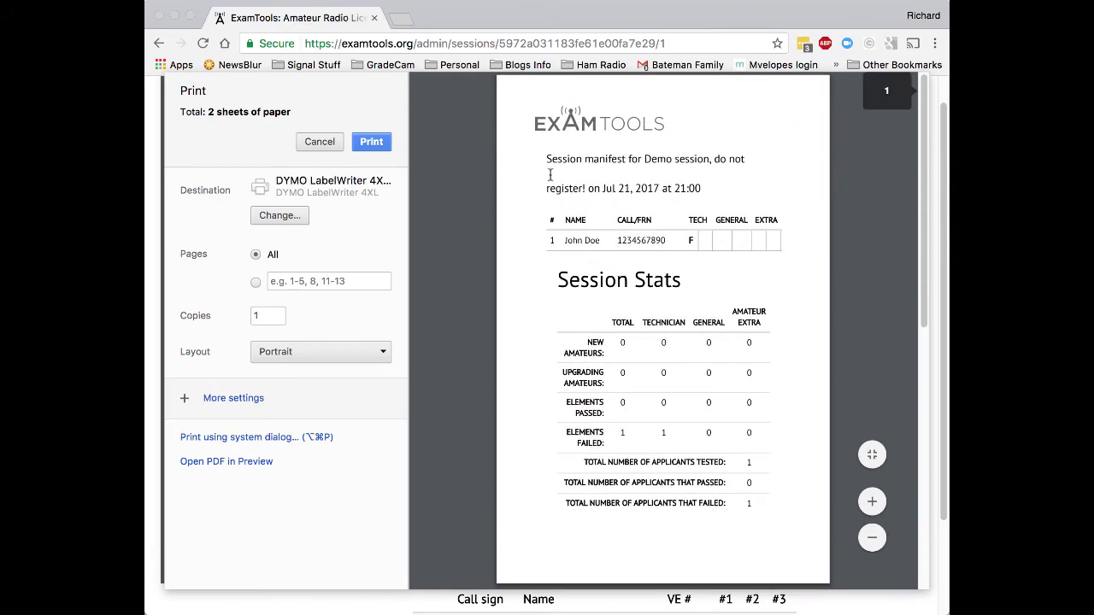
click(315, 144)
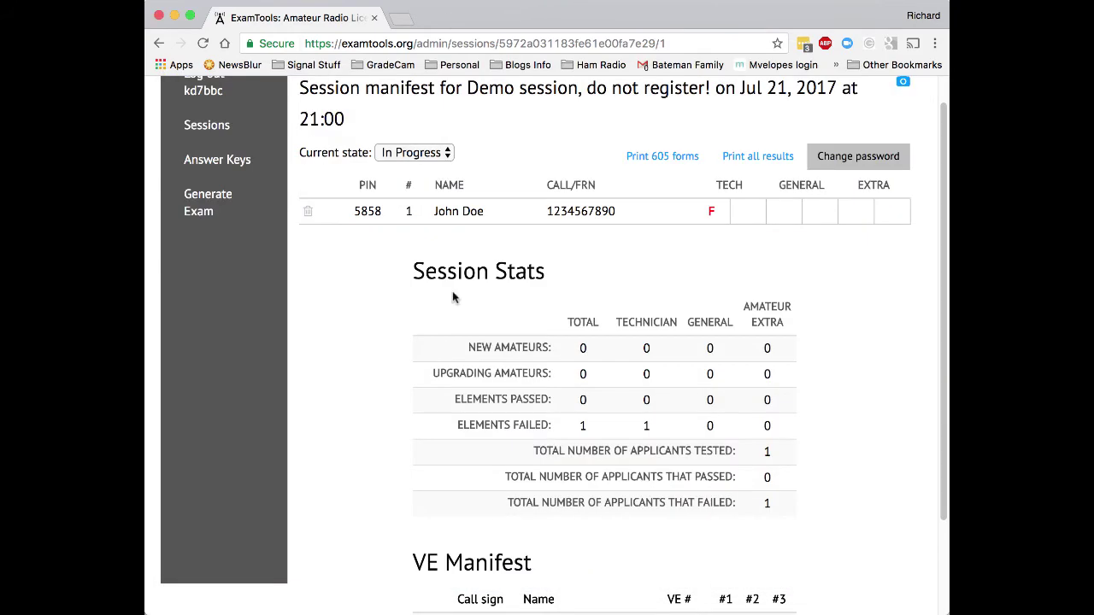
key(super+grave)
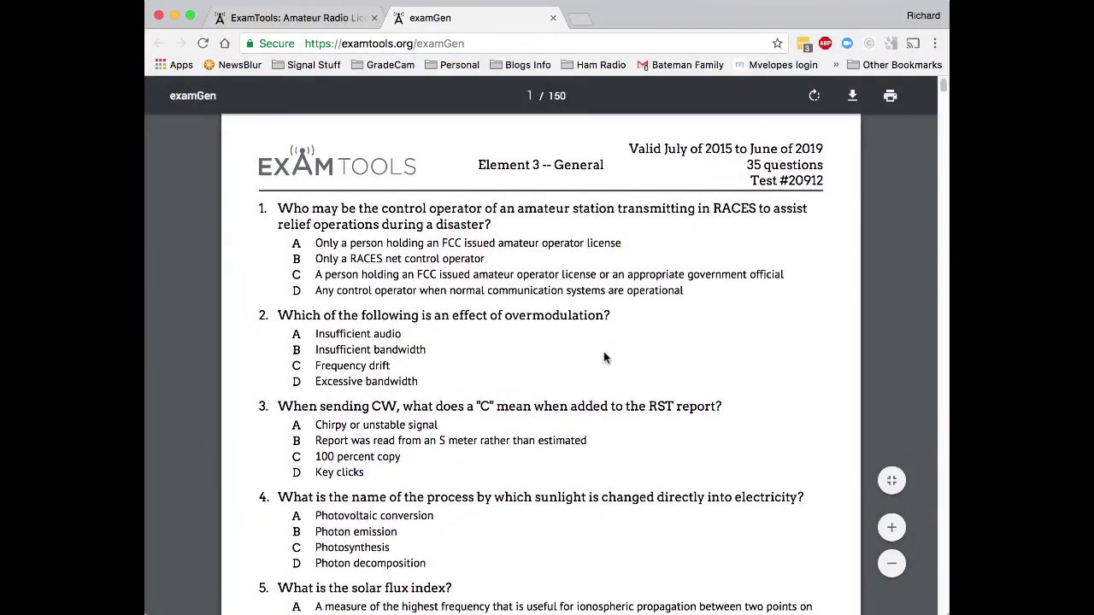
scroll(604, 357, down, 20)
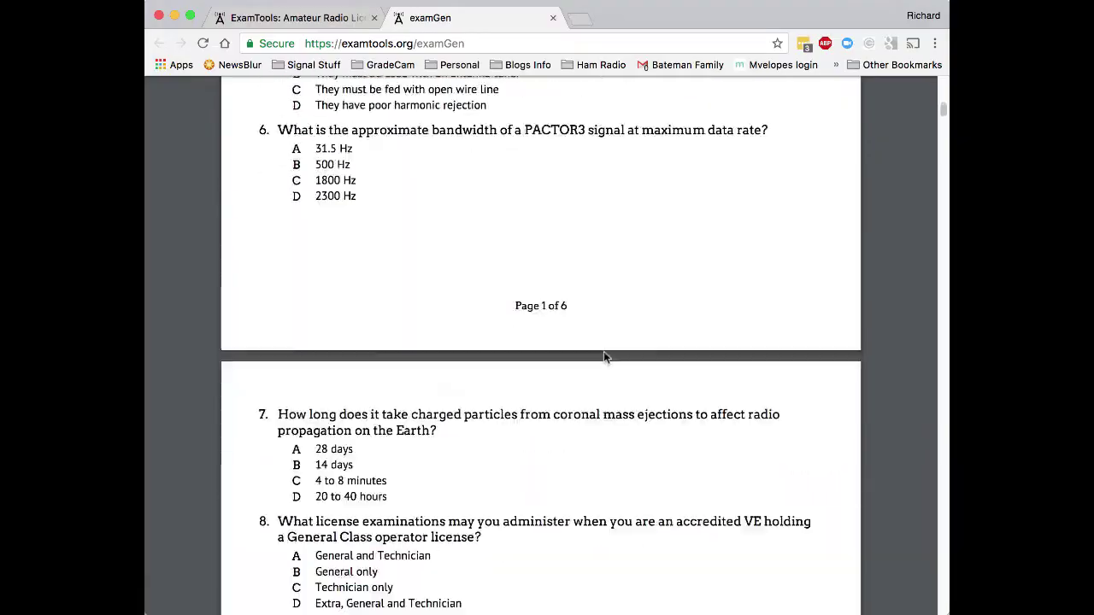